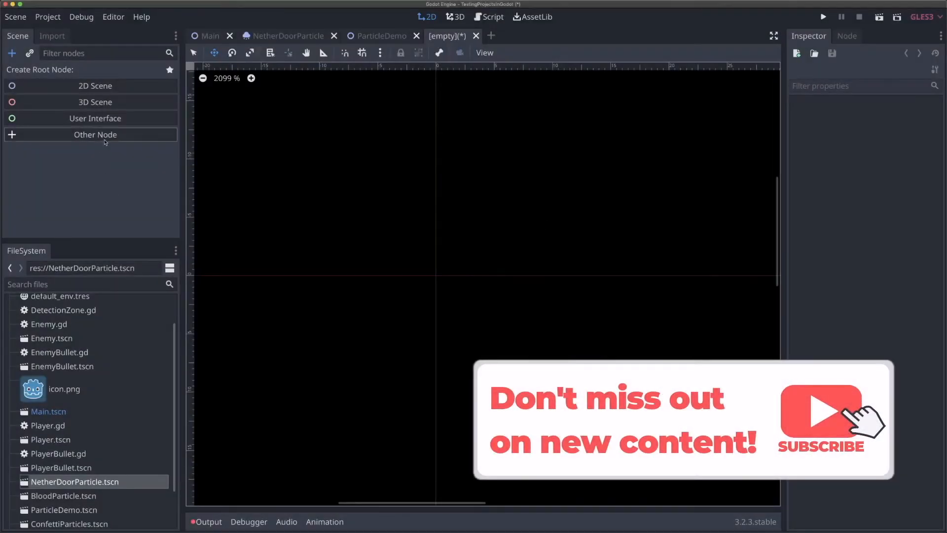
- Create a Particles2D node as the root of the empty scene
{"action": "left_click", "coordinate": [105, 139]}
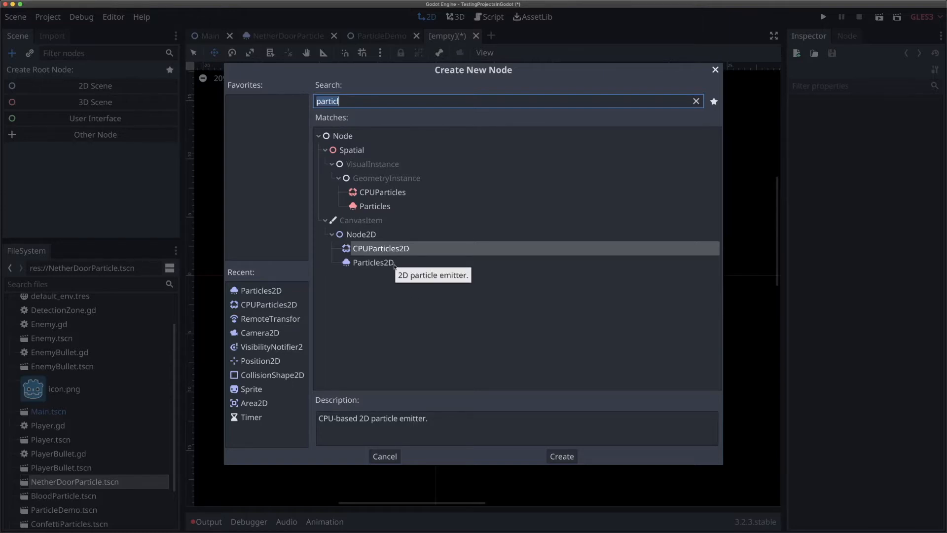
{"action": "double_click", "coordinate": [374, 262]}
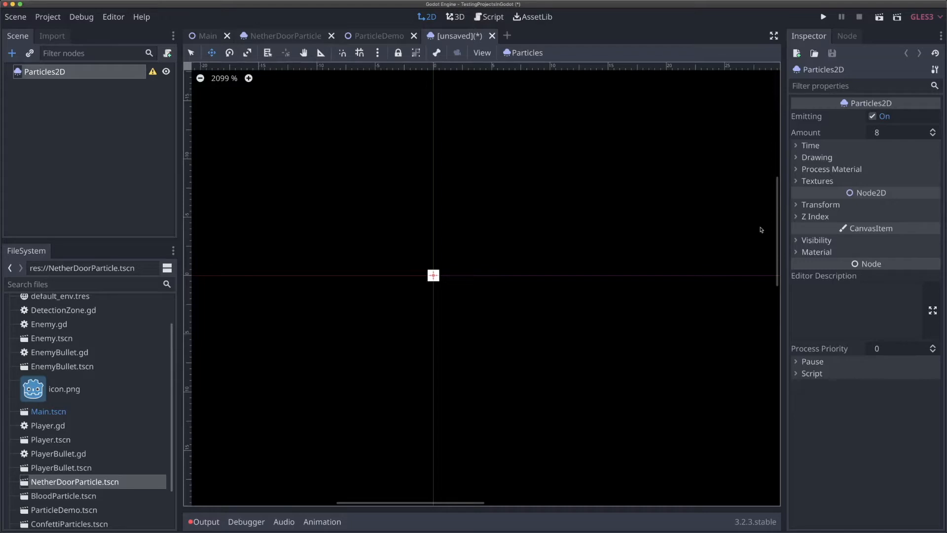
- Switch the particle node's Emitting property off and back on
{"action": "mouse_move", "coordinate": [826, 137]}
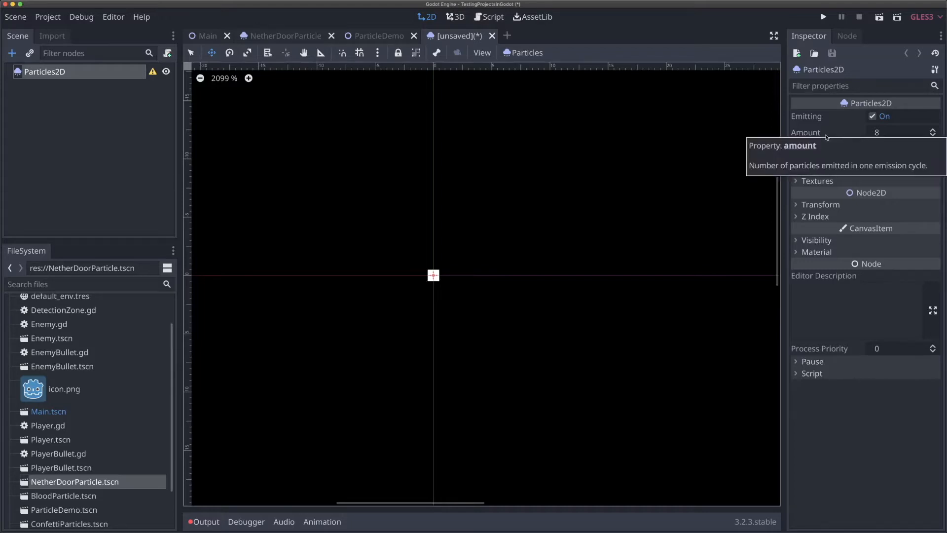
{"action": "mouse_move", "coordinate": [817, 120]}
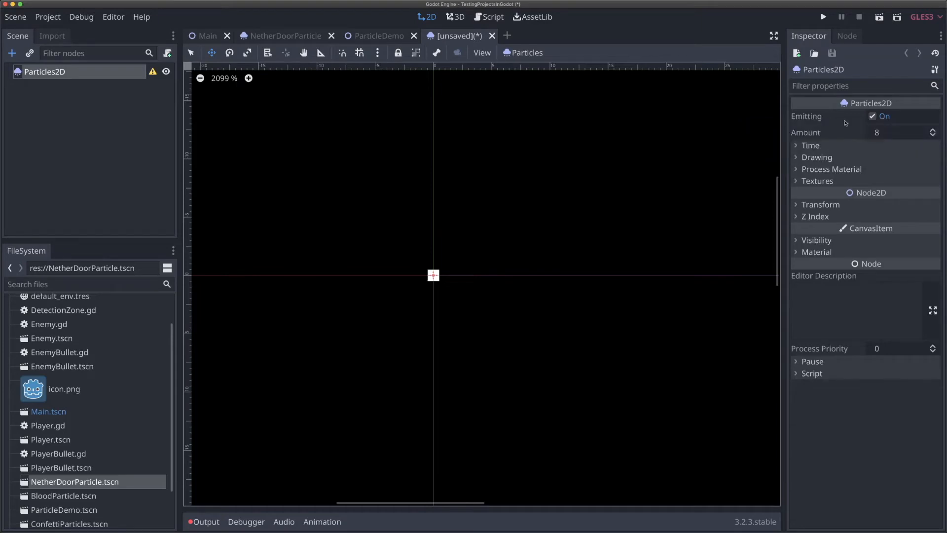
{"action": "left_click", "coordinate": [872, 117]}
{"action": "left_click", "coordinate": [872, 117]}
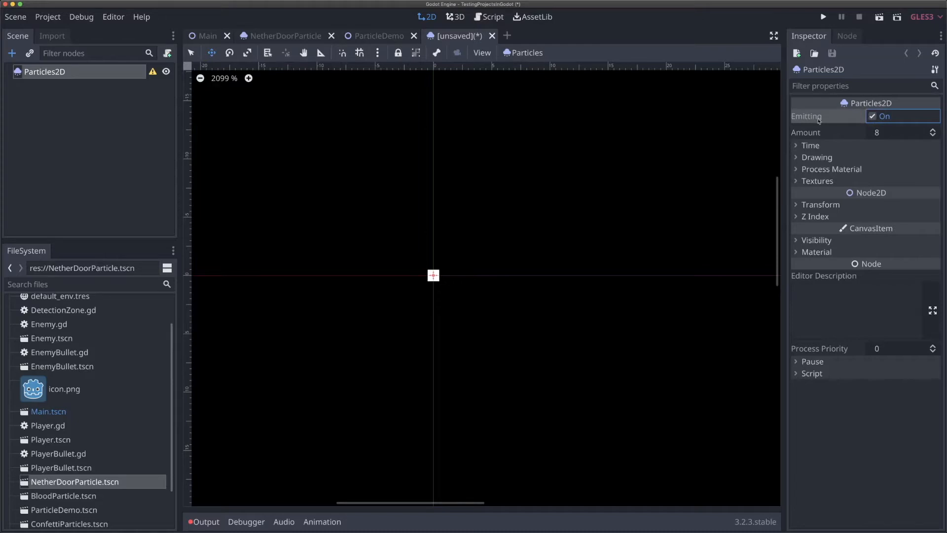
{"action": "mouse_move", "coordinate": [818, 122]}
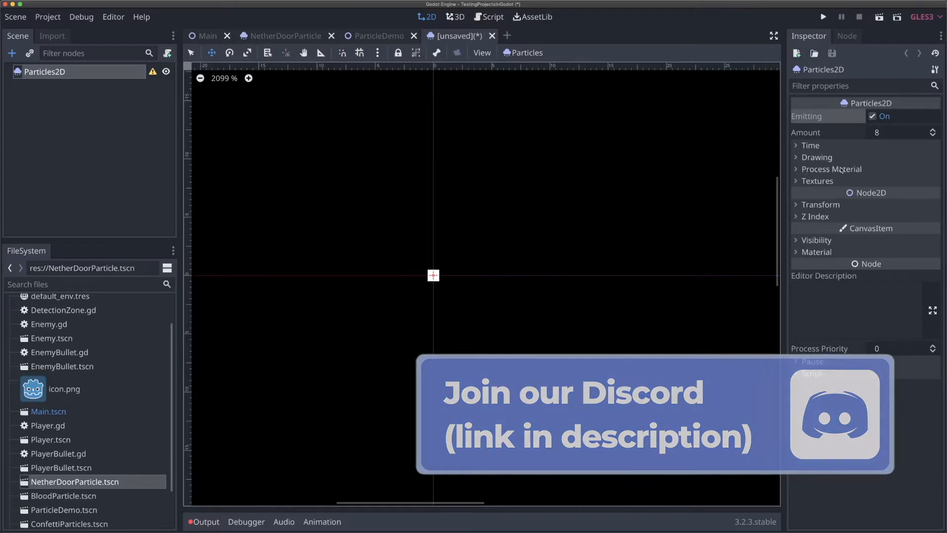
- Assign a new ParticlesMaterial as the process material of the Particles2D node
{"action": "left_click", "coordinate": [841, 169]}
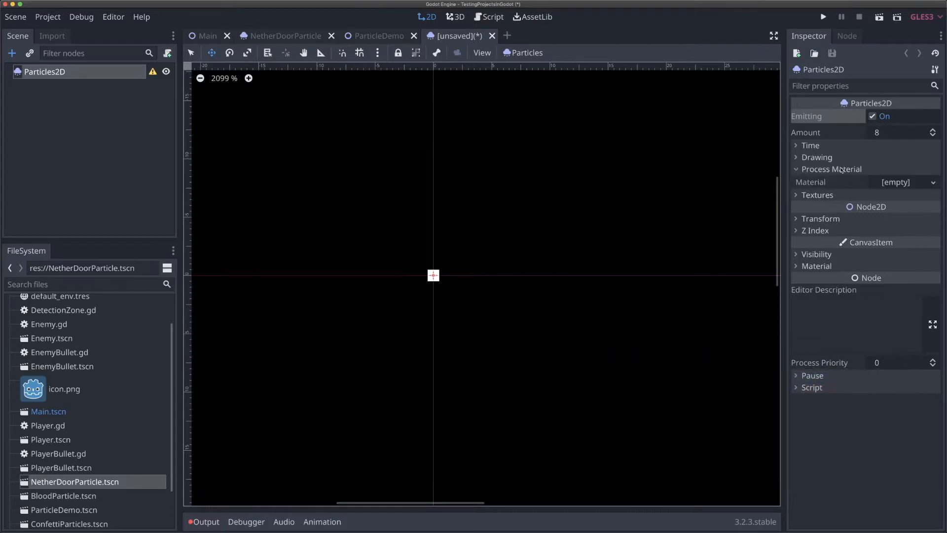
{"action": "left_click", "coordinate": [894, 188]}
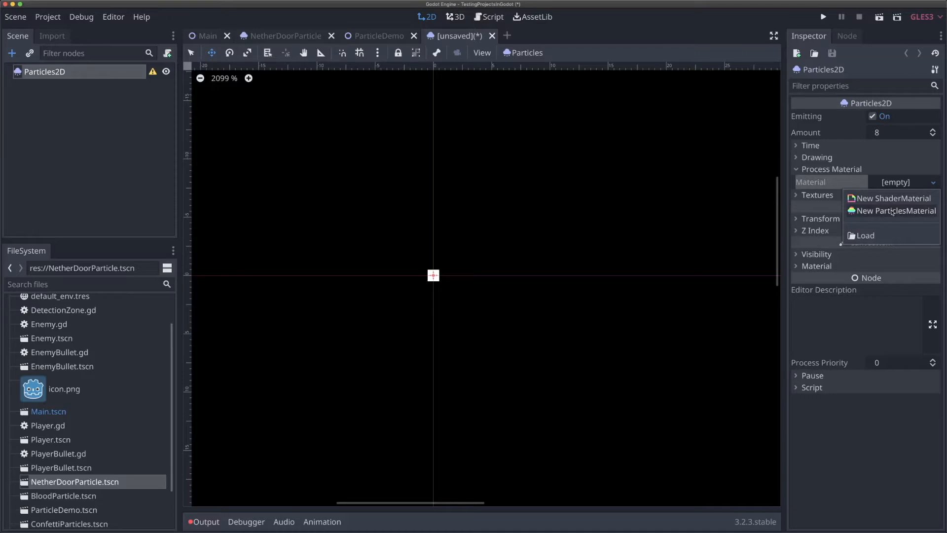
{"action": "left_click", "coordinate": [892, 211]}
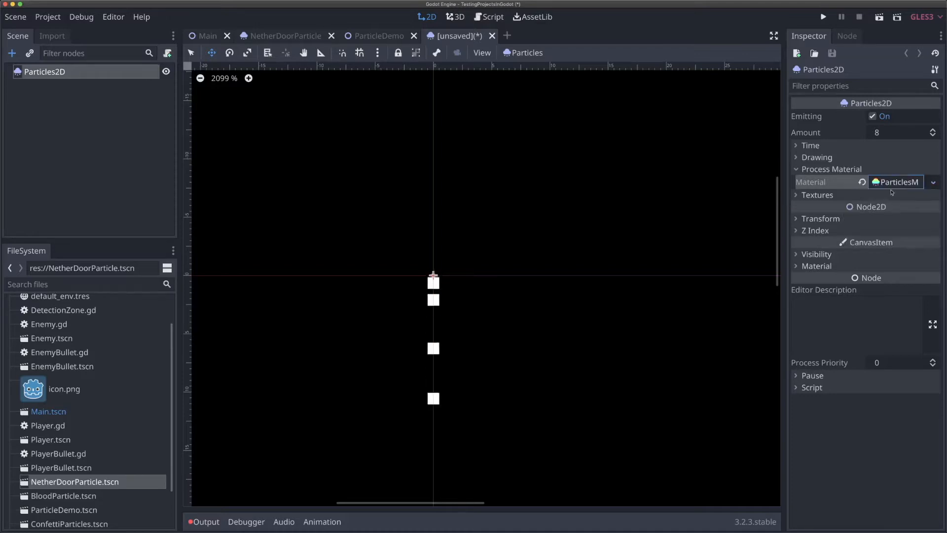
{"action": "scroll", "coordinate": [652, 258], "scroll_direction": "down", "scroll_amount": 2}
{"action": "scroll", "coordinate": [652, 258], "scroll_direction": "left", "scroll_amount": 2}
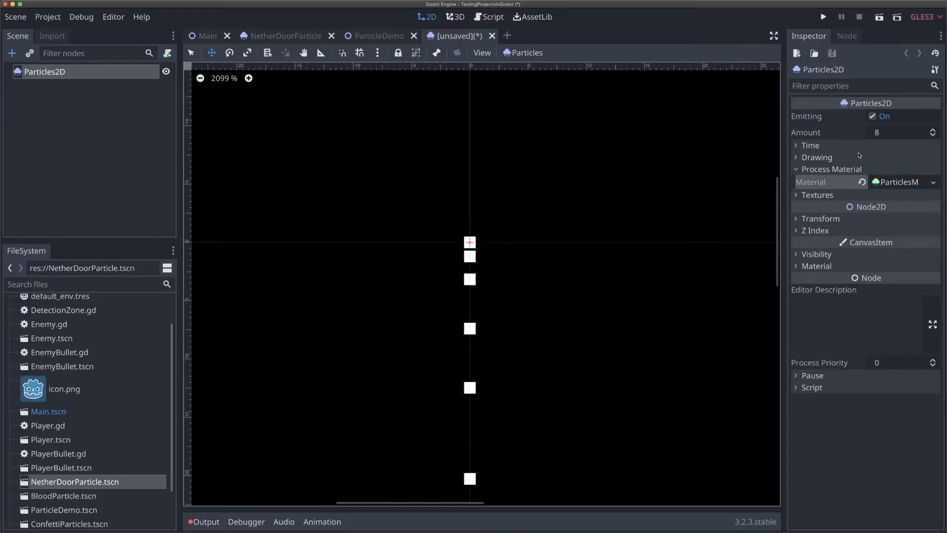
{"action": "left_click", "coordinate": [829, 169]}
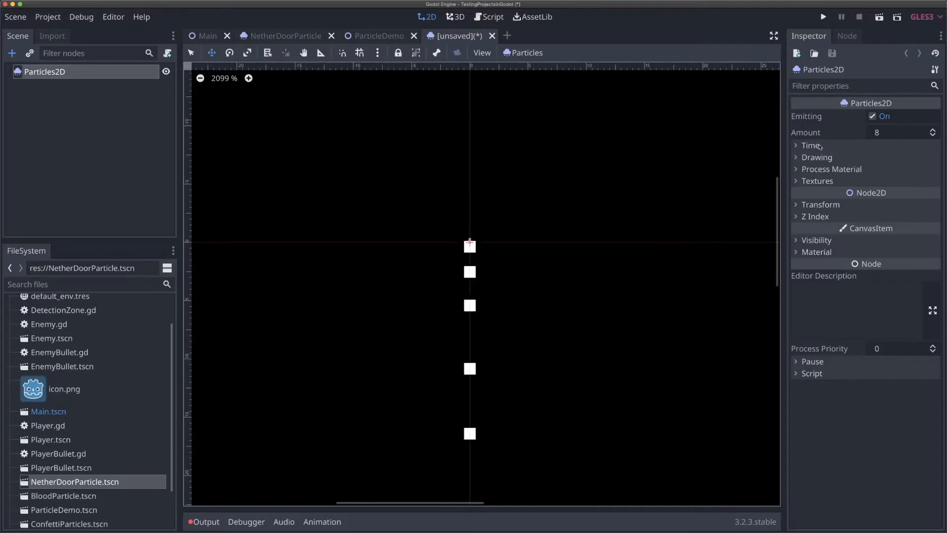
- Try Lifetime values of 0.5 and 2 for the particles and return the property to 1
{"action": "left_click", "coordinate": [820, 146]}
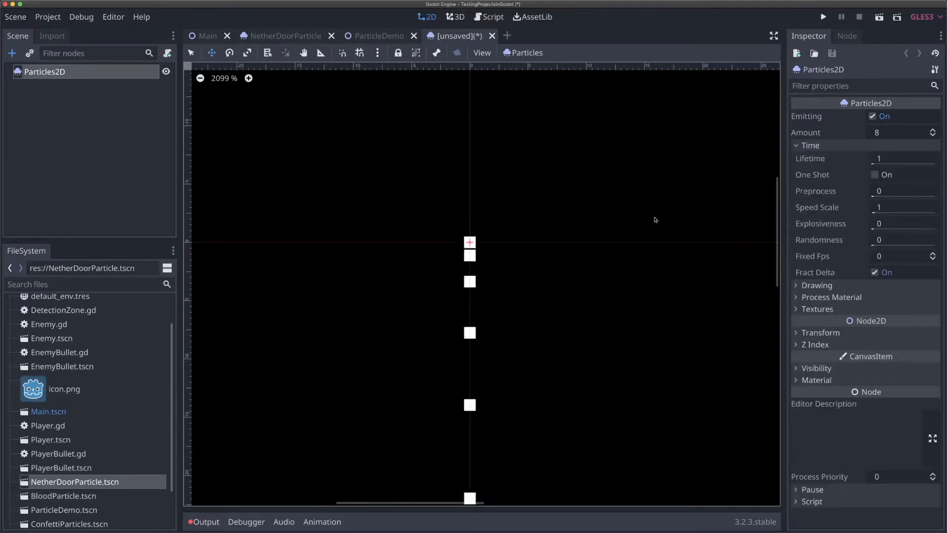
{"action": "scroll", "coordinate": [655, 219], "scroll_direction": "down", "scroll_amount": 4}
{"action": "scroll", "coordinate": [655, 219], "scroll_direction": "right", "scroll_amount": 3}
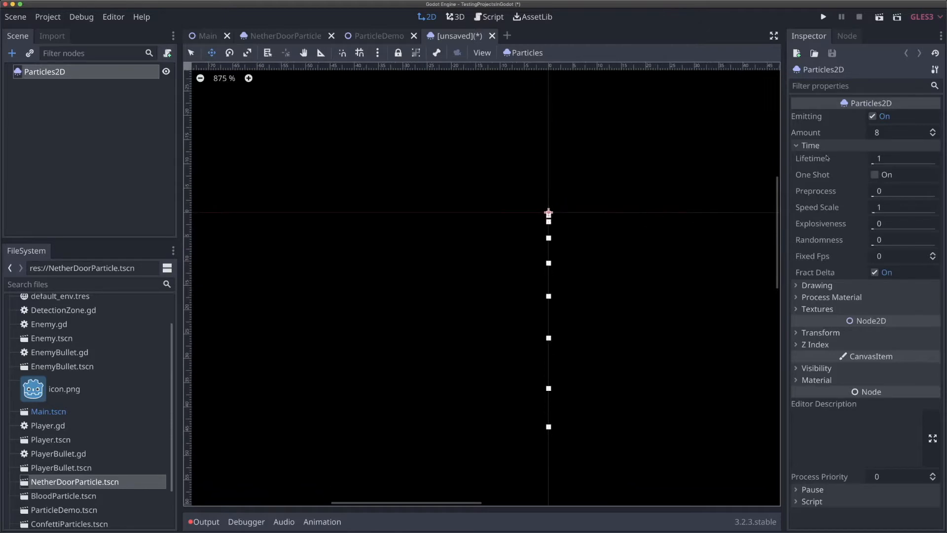
{"action": "left_click", "coordinate": [886, 158]}
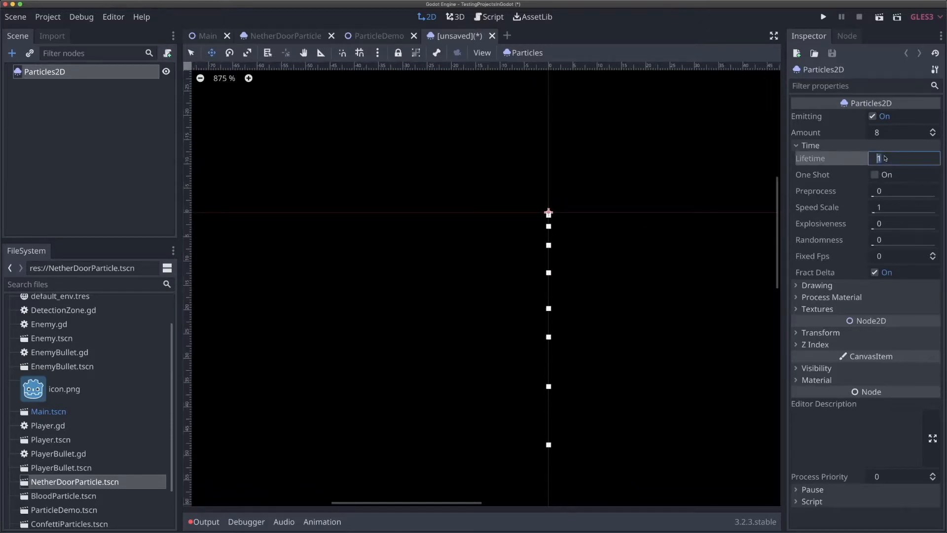
{"action": "type", "text": "0.5"}
{"action": "key", "text": "Return"}
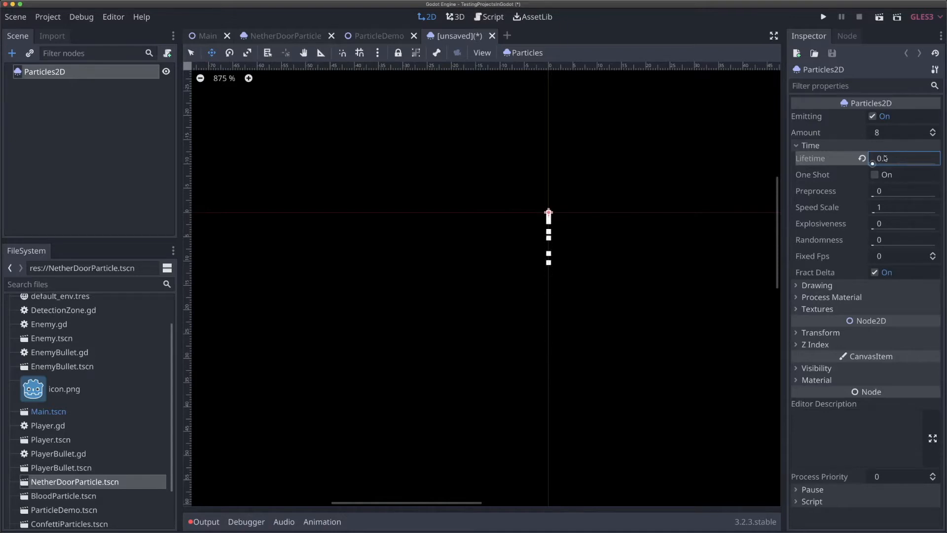
{"action": "left_click", "coordinate": [886, 159]}
{"action": "type", "text": "2"}
{"action": "key", "text": "Return"}
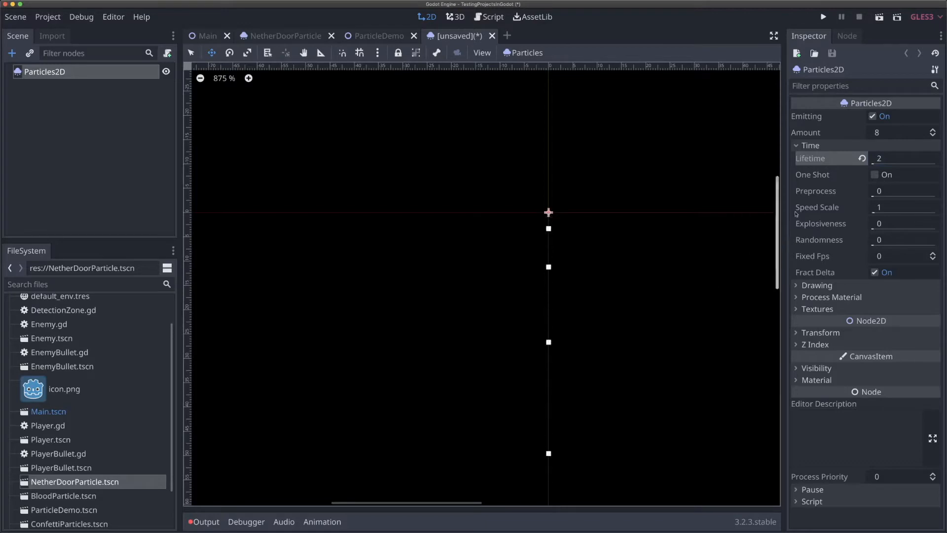
{"action": "left_click", "coordinate": [890, 161]}
{"action": "type", "text": "1"}
- Set the Amount of emitted particles to 16
{"action": "left_click", "coordinate": [880, 134]}
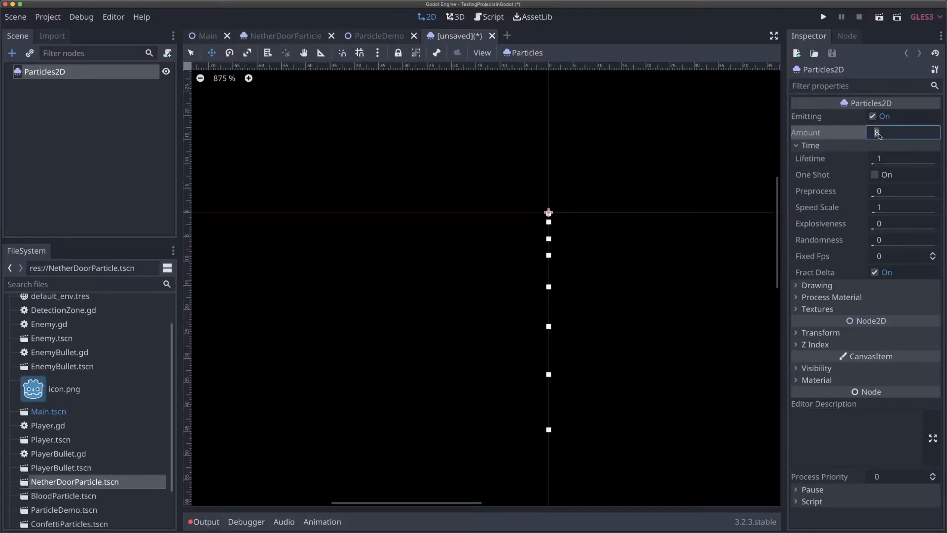
{"action": "type", "text": "16"}
{"action": "key", "text": "Return"}
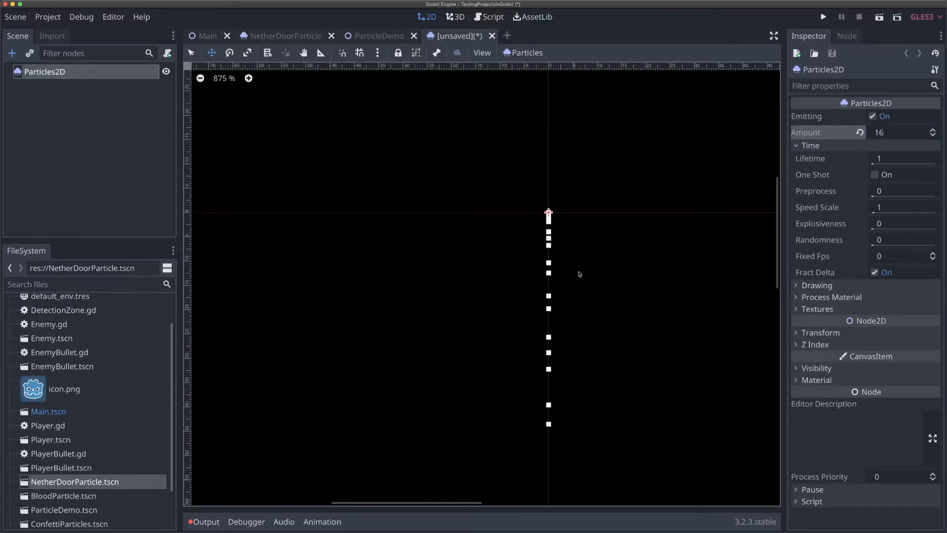
{"action": "left_click", "coordinate": [889, 160]}
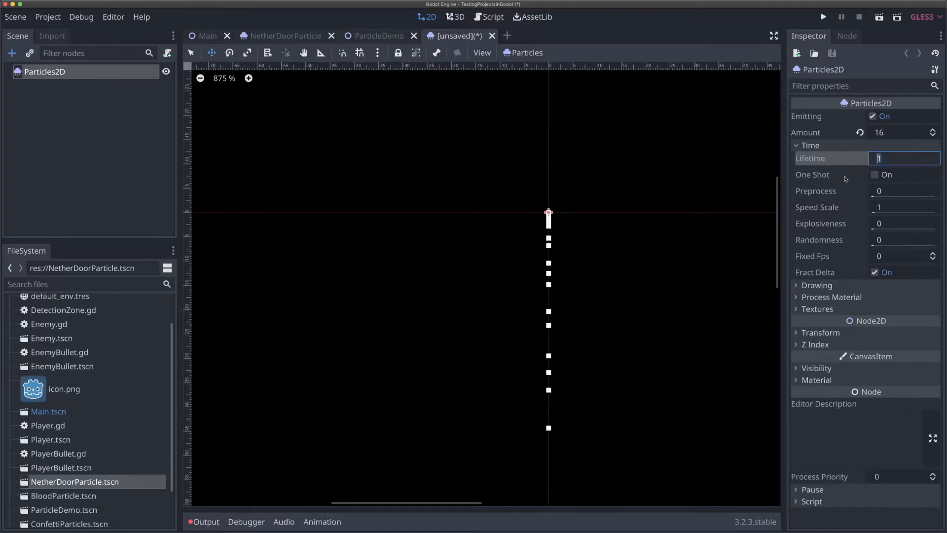
- Try One Shot emission by re-triggering Emitting, and return the emitter to continuous emission
{"action": "left_click", "coordinate": [873, 176]}
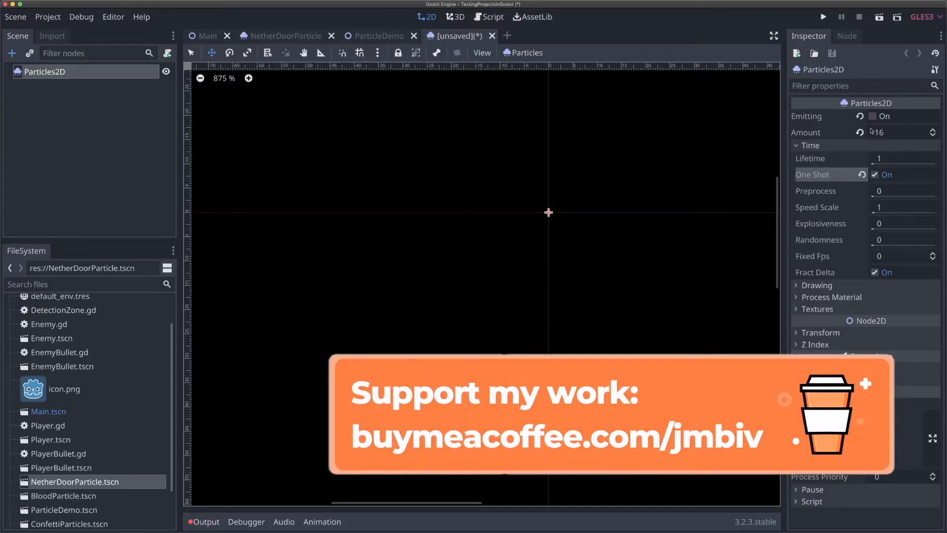
{"action": "left_click", "coordinate": [873, 117]}
{"action": "left_click", "coordinate": [873, 117]}
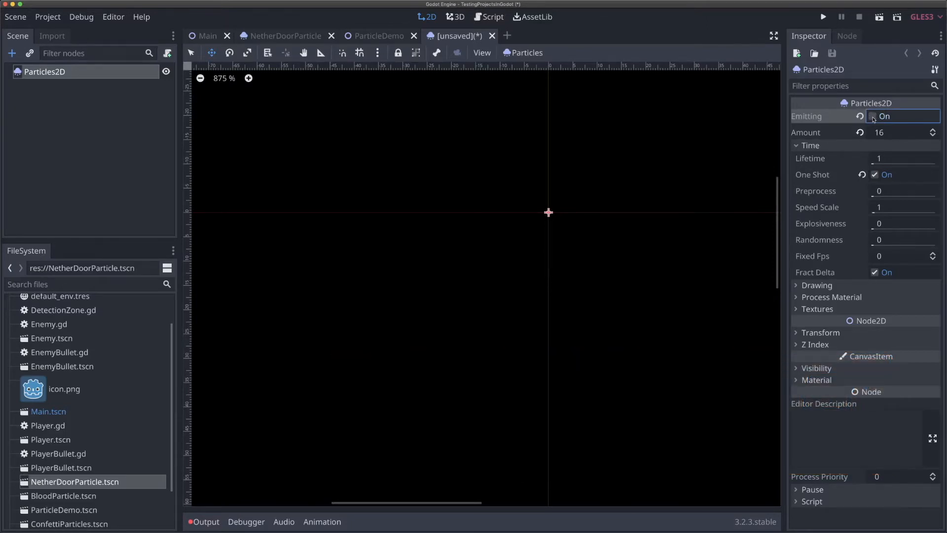
{"action": "left_click", "coordinate": [875, 175]}
{"action": "left_click", "coordinate": [872, 117]}
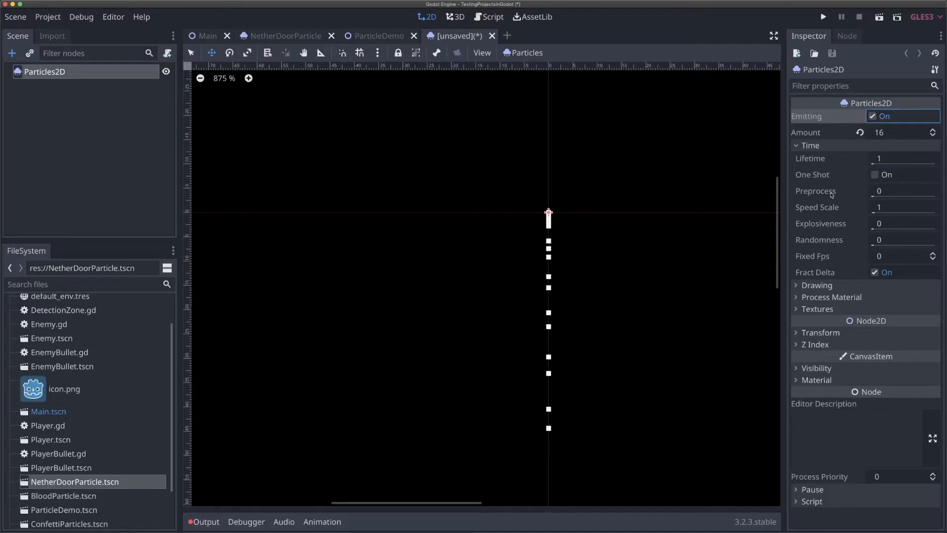
- Try a Speed Scale of 2 on the particles and reset it to its default
{"action": "mouse_move", "coordinate": [832, 194]}
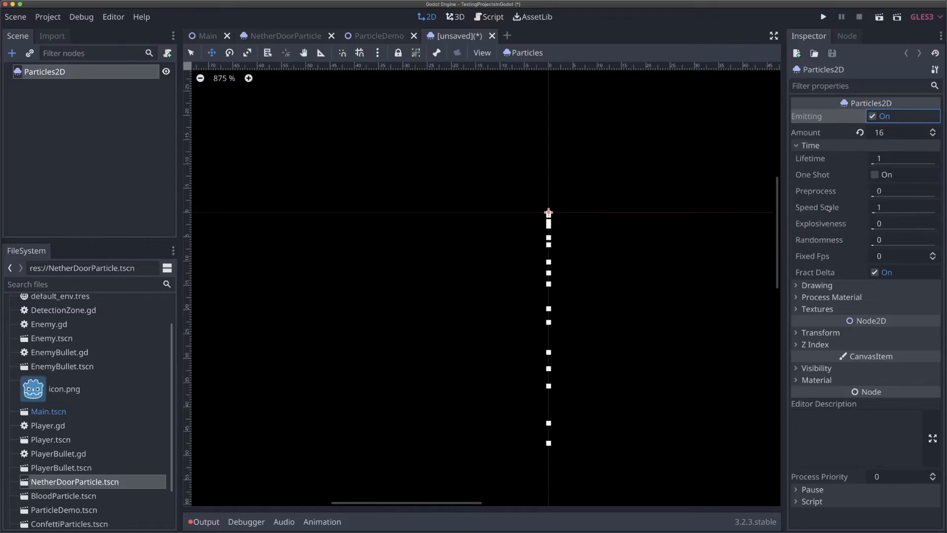
{"action": "mouse_move", "coordinate": [829, 207]}
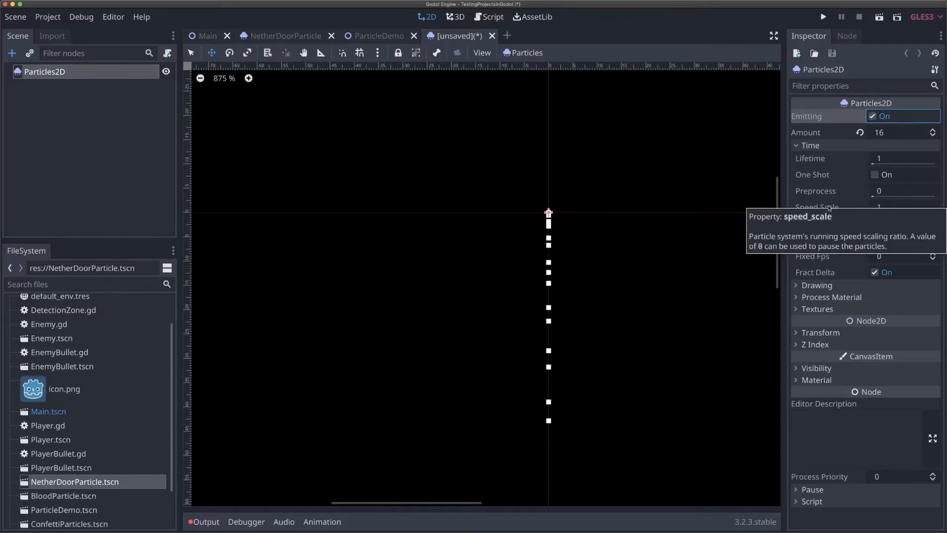
{"action": "left_click", "coordinate": [885, 208]}
{"action": "type", "text": "2"}
{"action": "key", "text": "Return"}
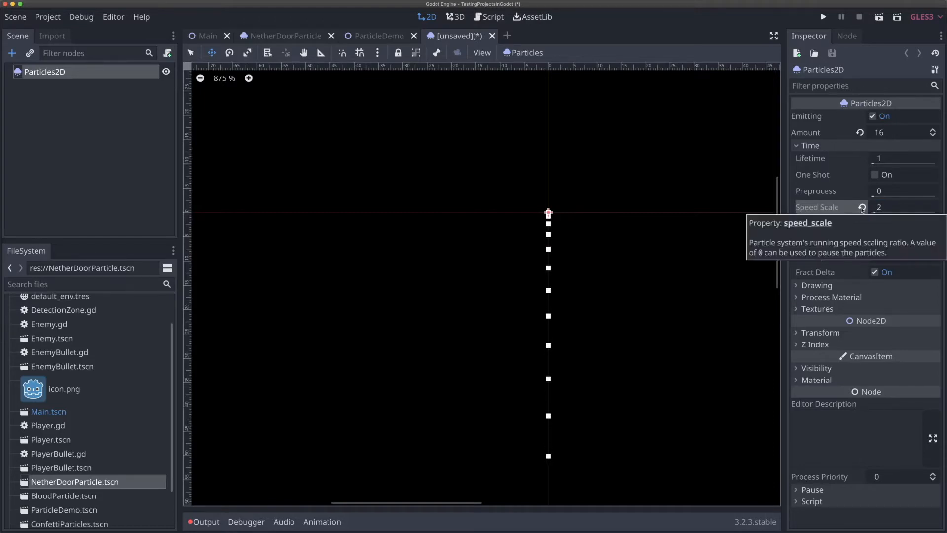
{"action": "left_click", "coordinate": [861, 208]}
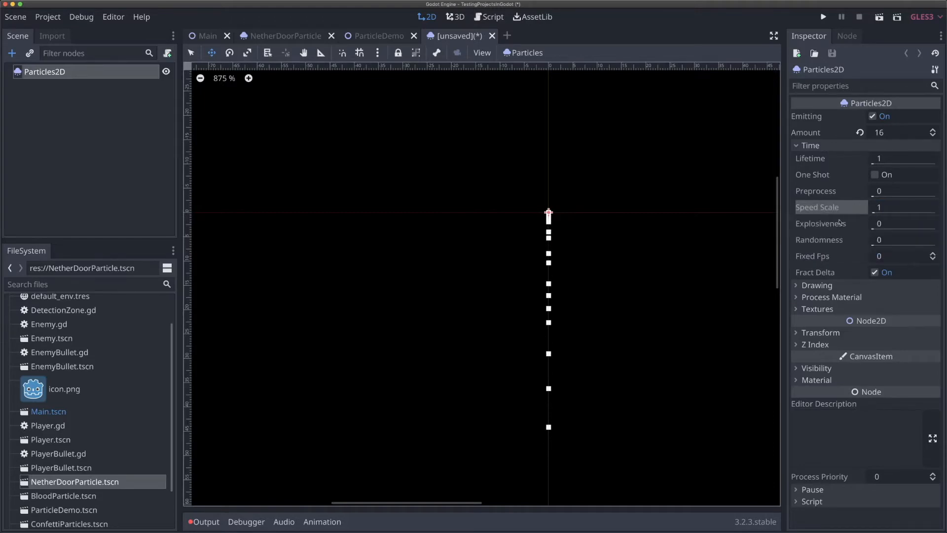
- Try an Explosiveness of 1 on the particles and reset it to its default
{"action": "left_click", "coordinate": [881, 223]}
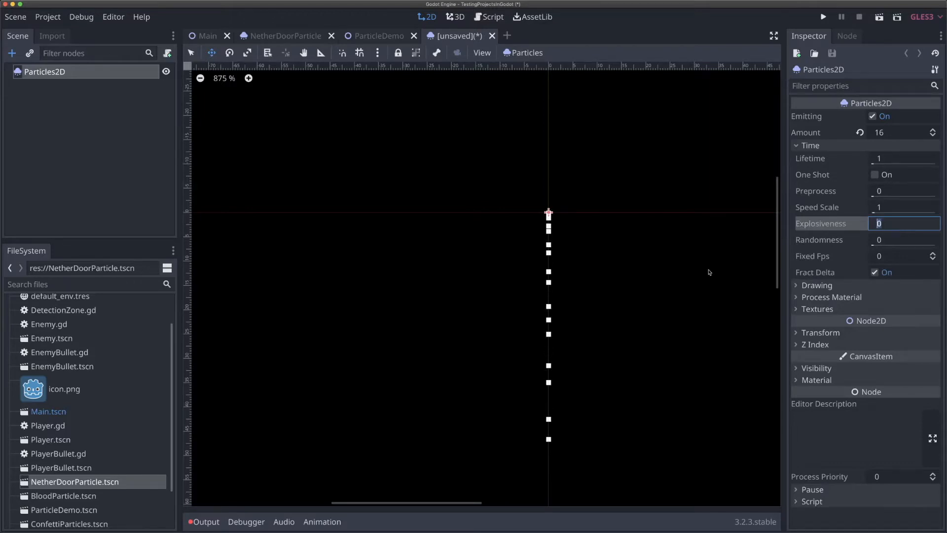
{"action": "type", "text": "1"}
{"action": "key", "text": "Return"}
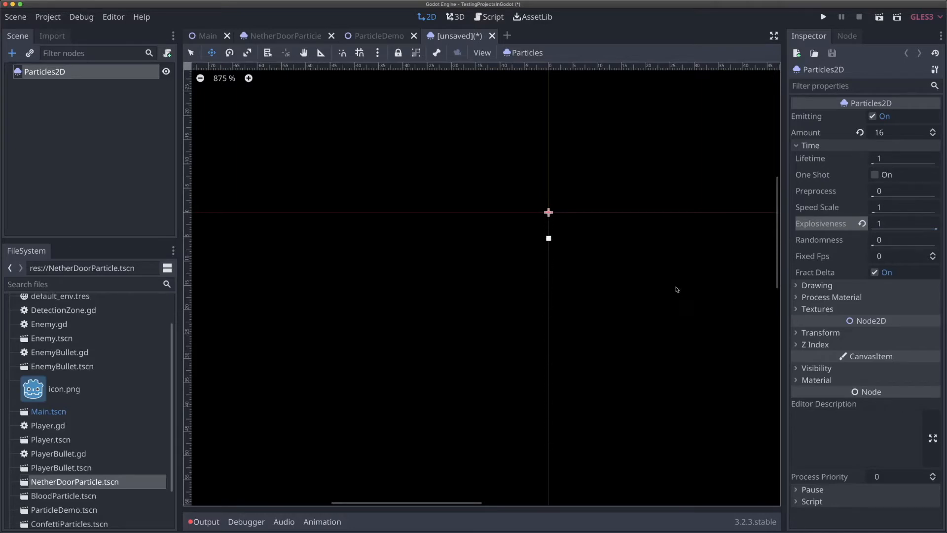
{"action": "left_click", "coordinate": [862, 224]}
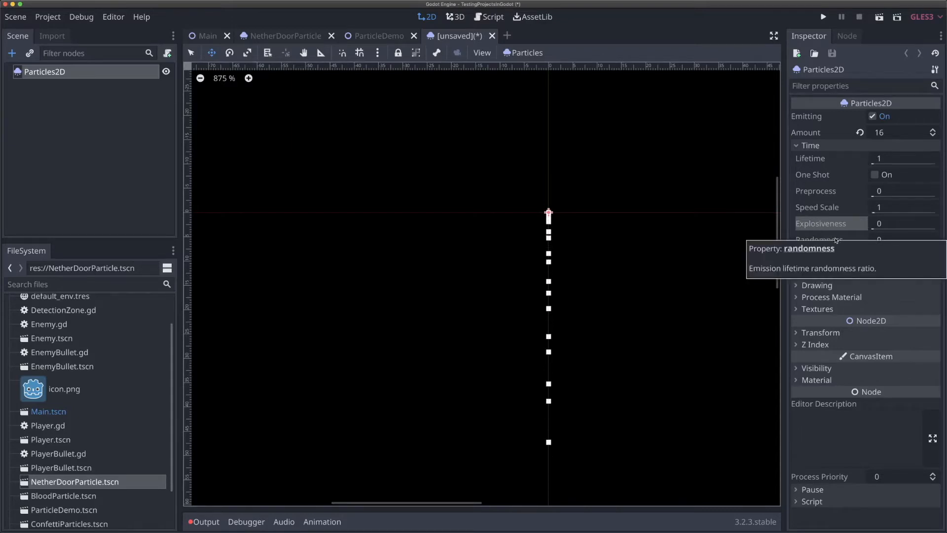
- Set the Randomness of the particle emission timing to 0.2 and collapse the Time properties
{"action": "left_click", "coordinate": [887, 242]}
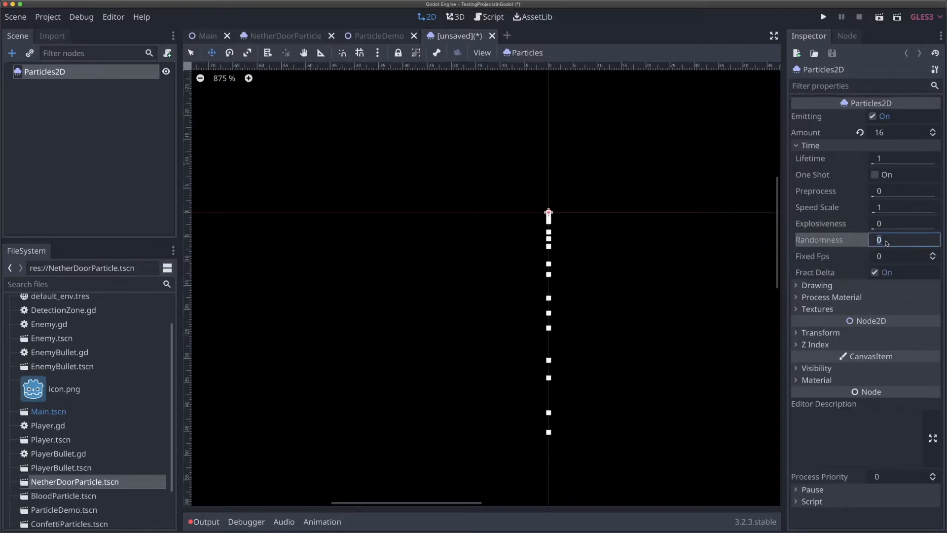
{"action": "type", "text": "0.2"}
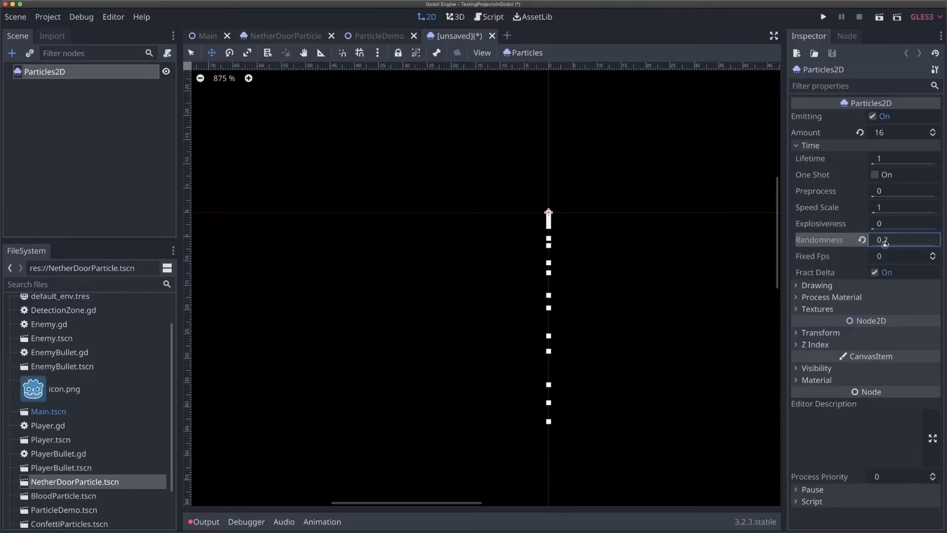
{"action": "key", "text": "Return"}
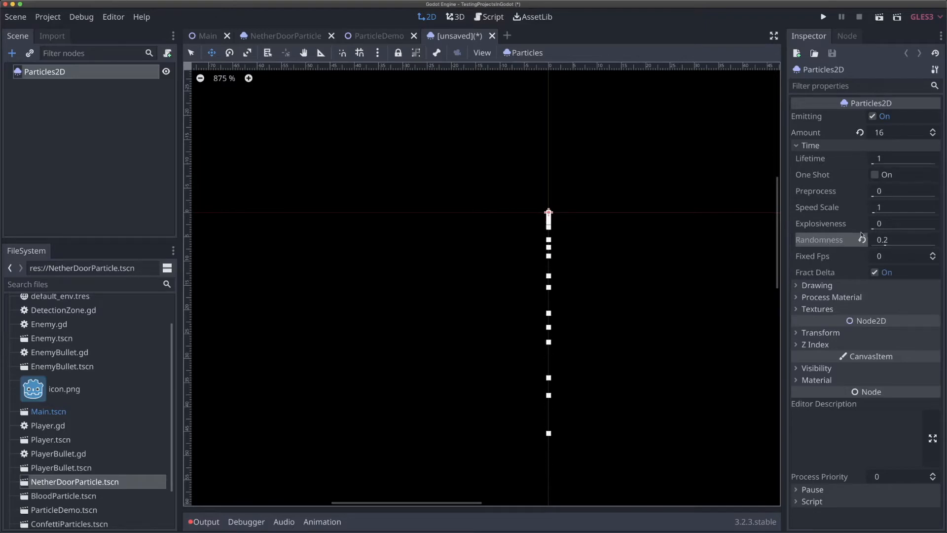
{"action": "left_click", "coordinate": [811, 146]}
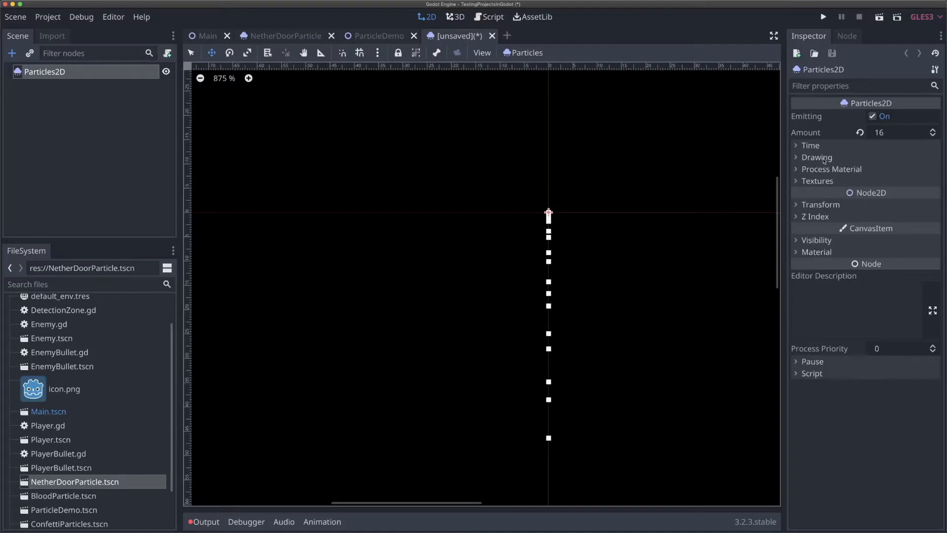
- Review the emitter's Drawing properties, including the visibility rectangle and Draw Order options, keeping the order on Index
{"action": "left_click", "coordinate": [822, 157]}
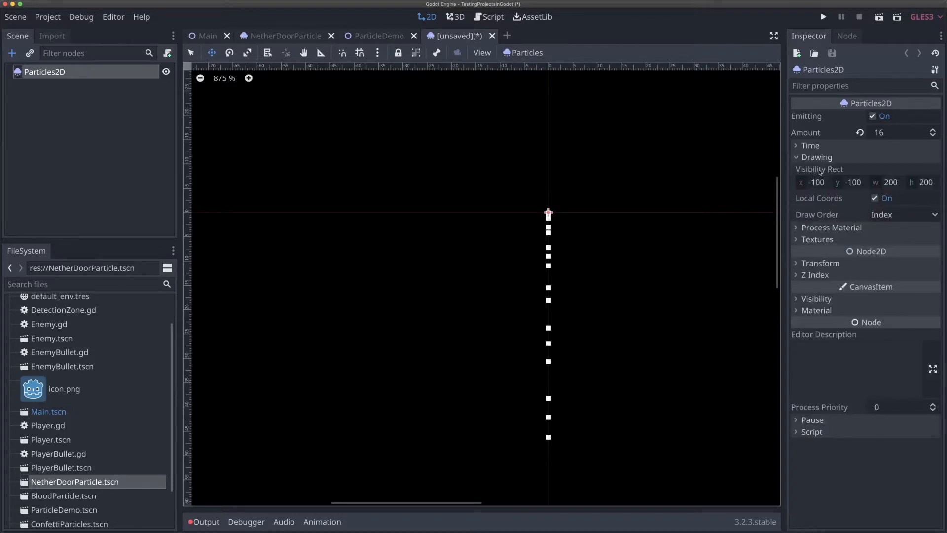
{"action": "scroll", "coordinate": [699, 192], "scroll_direction": "down", "scroll_amount": 5}
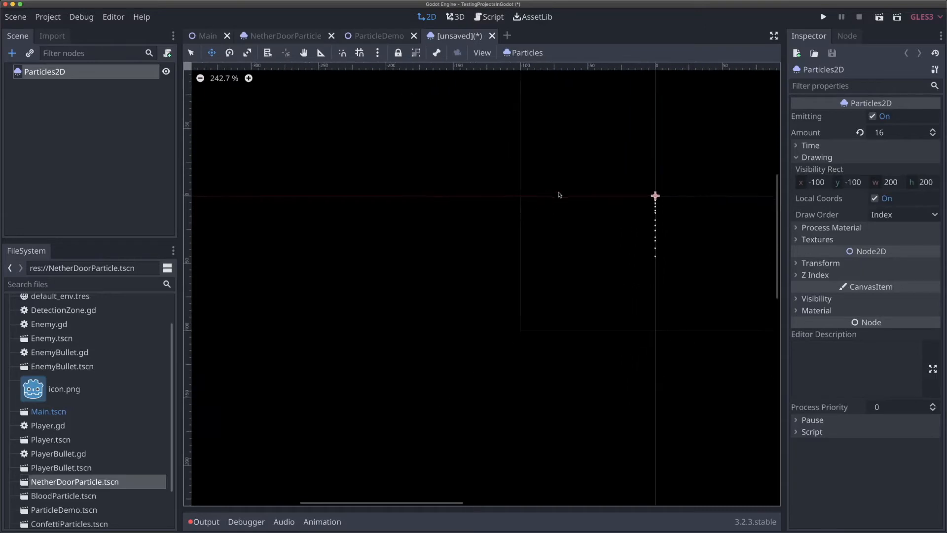
{"action": "scroll", "coordinate": [706, 178], "scroll_direction": "up", "scroll_amount": 4}
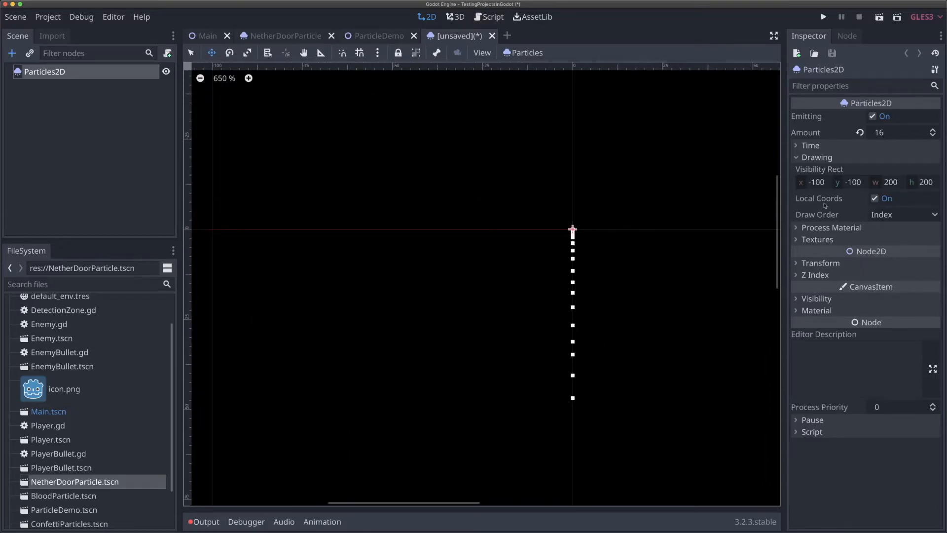
{"action": "left_click", "coordinate": [889, 215]}
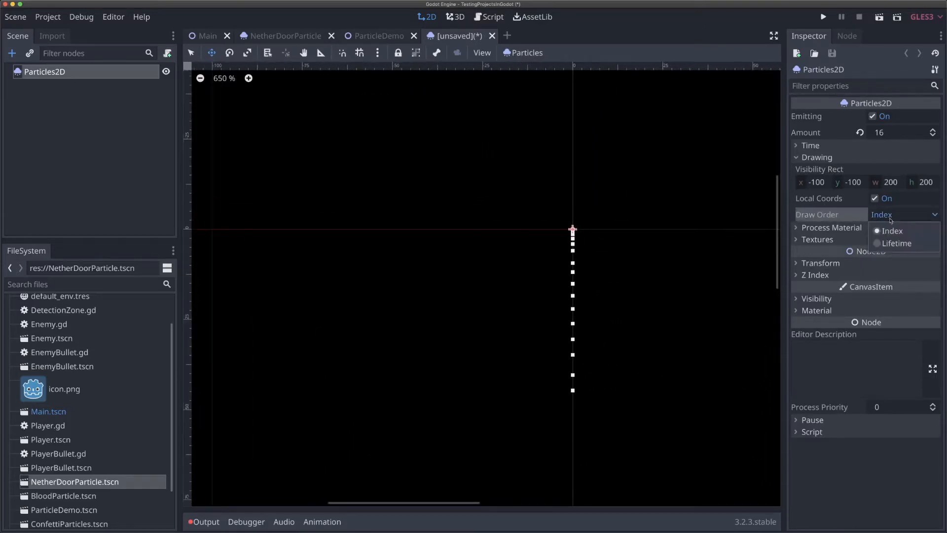
{"action": "left_click", "coordinate": [892, 232]}
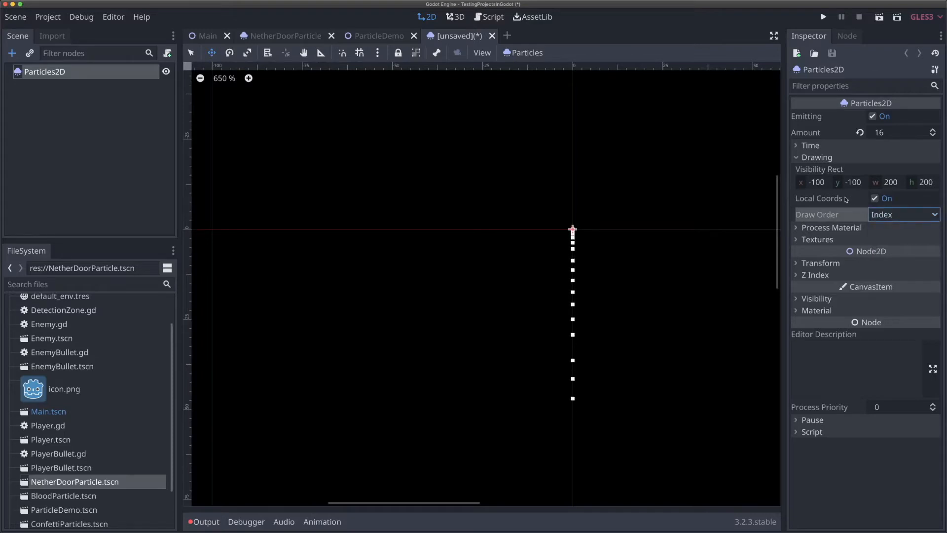
{"action": "left_click", "coordinate": [817, 156]}
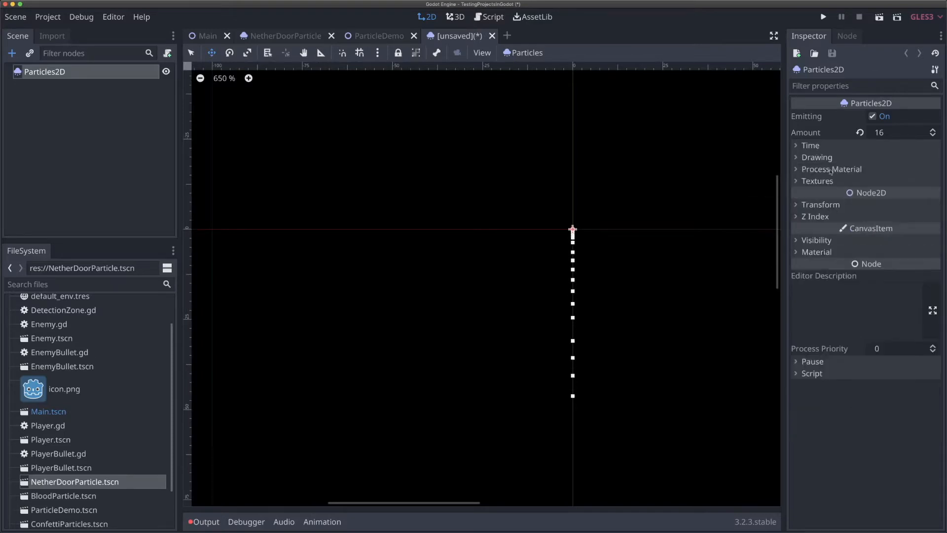
- Review the emitter's Textures properties and inspect the untextured particles up close in the viewport
{"action": "left_click", "coordinate": [818, 181]}
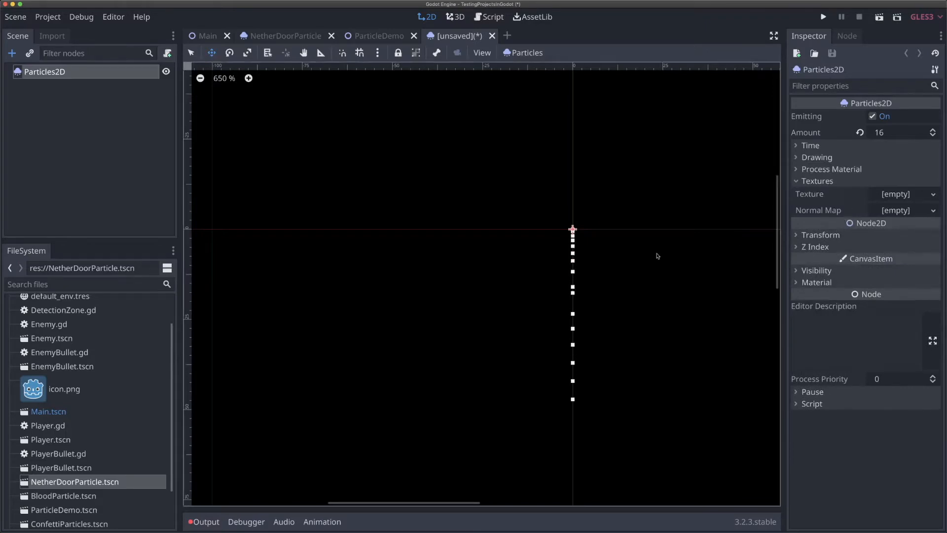
{"action": "scroll", "coordinate": [667, 238], "scroll_direction": "up", "scroll_amount": 5}
{"action": "scroll", "coordinate": [575, 250], "scroll_direction": "down", "scroll_amount": 7}
{"action": "scroll", "coordinate": [574, 250], "scroll_direction": "down", "scroll_amount": 1}
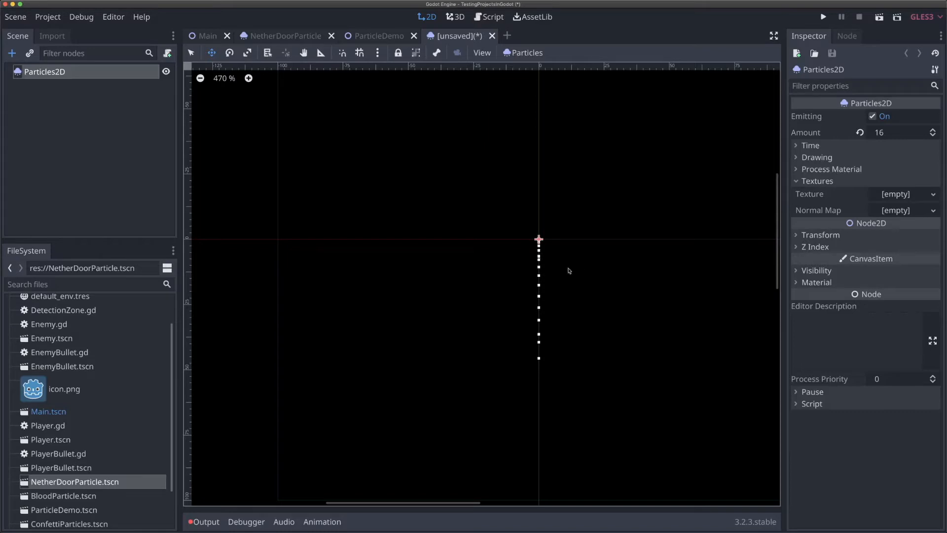
{"action": "left_click", "coordinate": [831, 182]}
- Expand the process material's settings and compare its Lifetime Random option with the emitter's own Time properties
{"action": "left_click", "coordinate": [843, 170]}
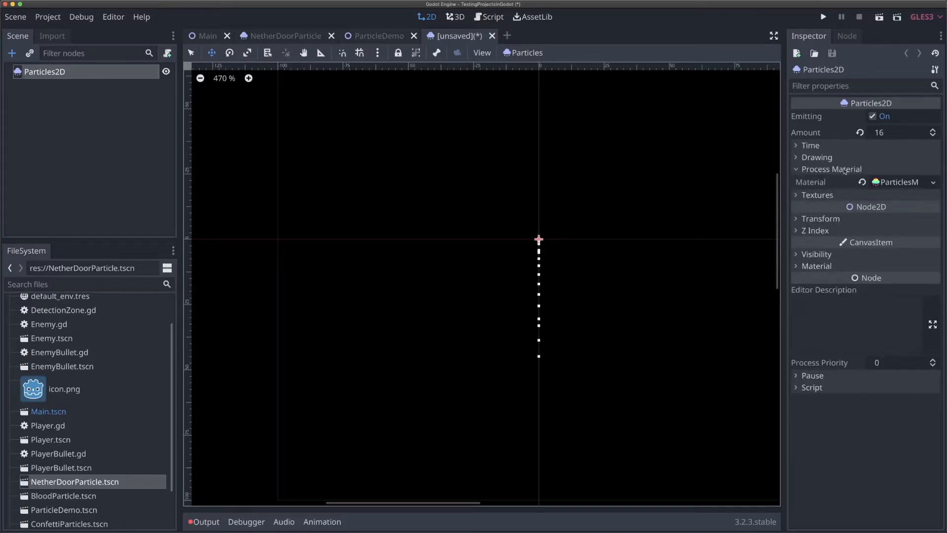
{"action": "left_click", "coordinate": [903, 182]}
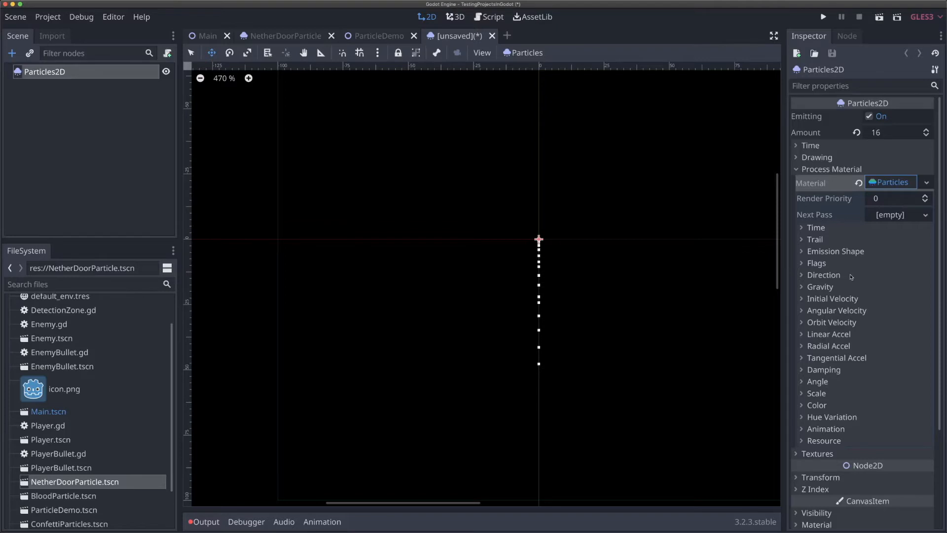
{"action": "left_click", "coordinate": [830, 229]}
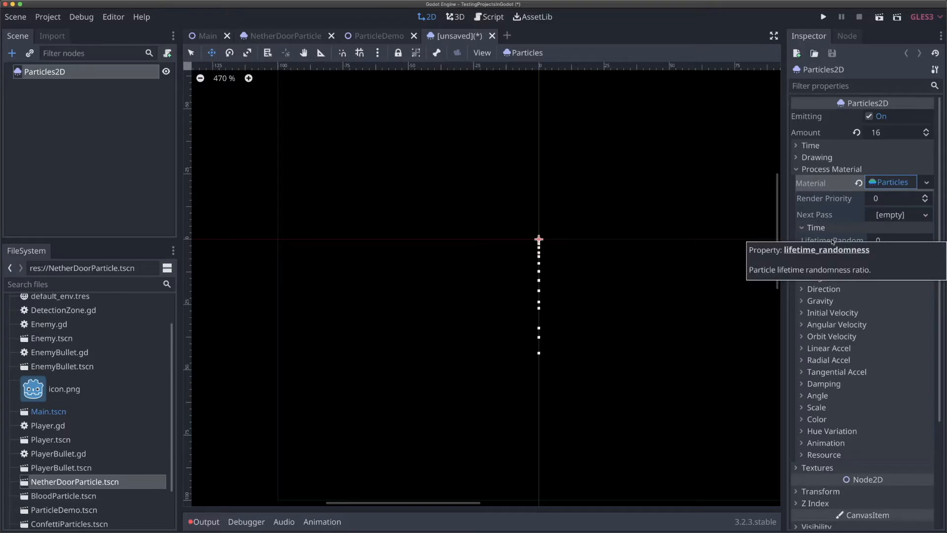
{"action": "left_click", "coordinate": [819, 145]}
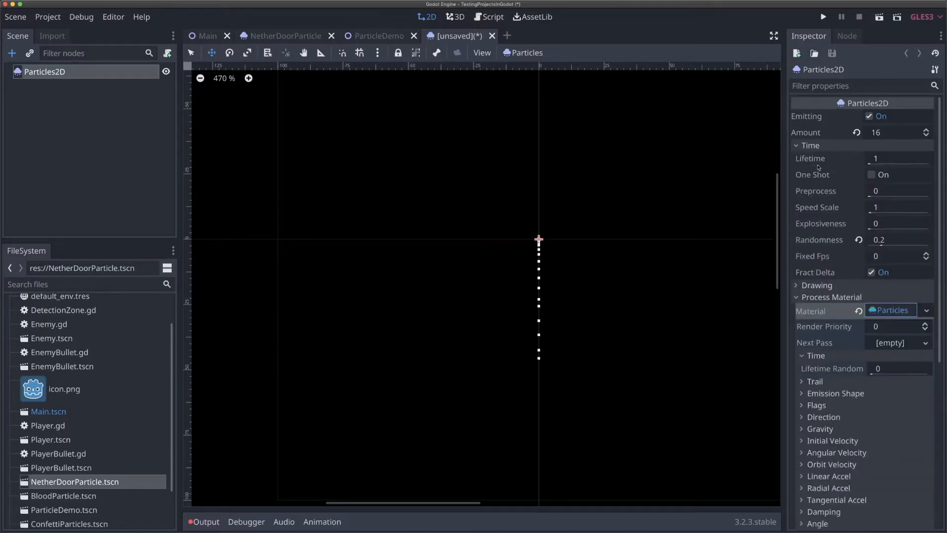
{"action": "left_click", "coordinate": [819, 146]}
{"action": "left_click", "coordinate": [820, 146]}
{"action": "left_click", "coordinate": [813, 146]}
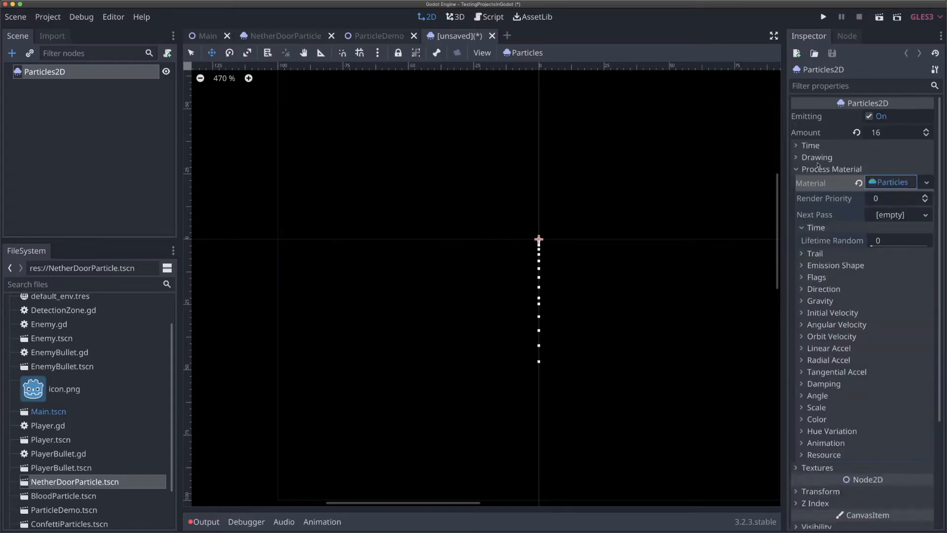
{"action": "left_click", "coordinate": [823, 229]}
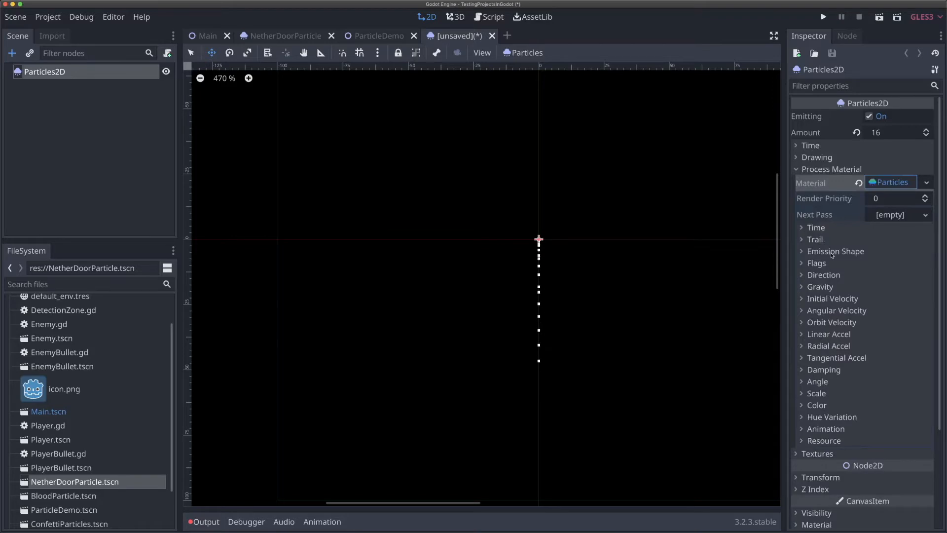
- Try a Sphere emission shape with a radius of 3 on the process material and reset the shape to Point
{"action": "left_click", "coordinate": [831, 252]}
{"action": "scroll", "coordinate": [628, 271], "scroll_direction": "up", "scroll_amount": 6}
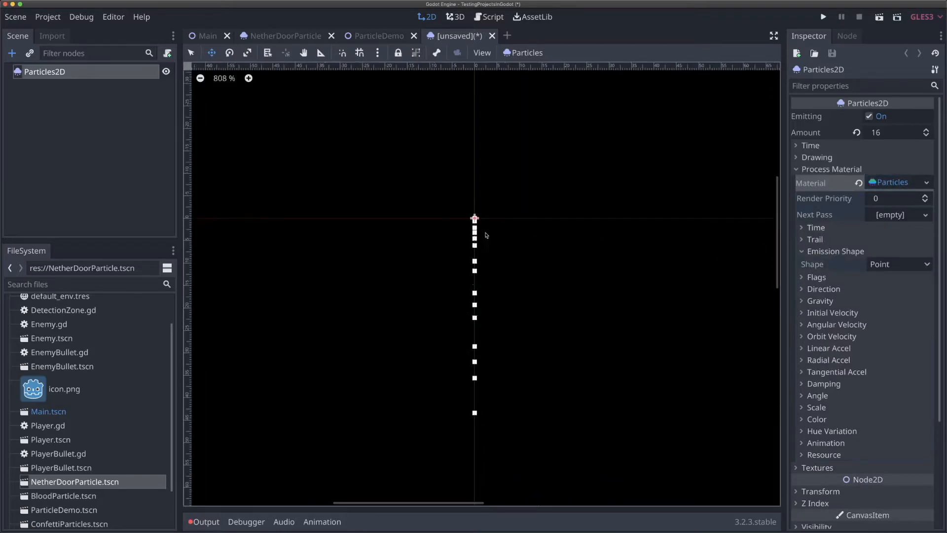
{"action": "left_click", "coordinate": [884, 265]}
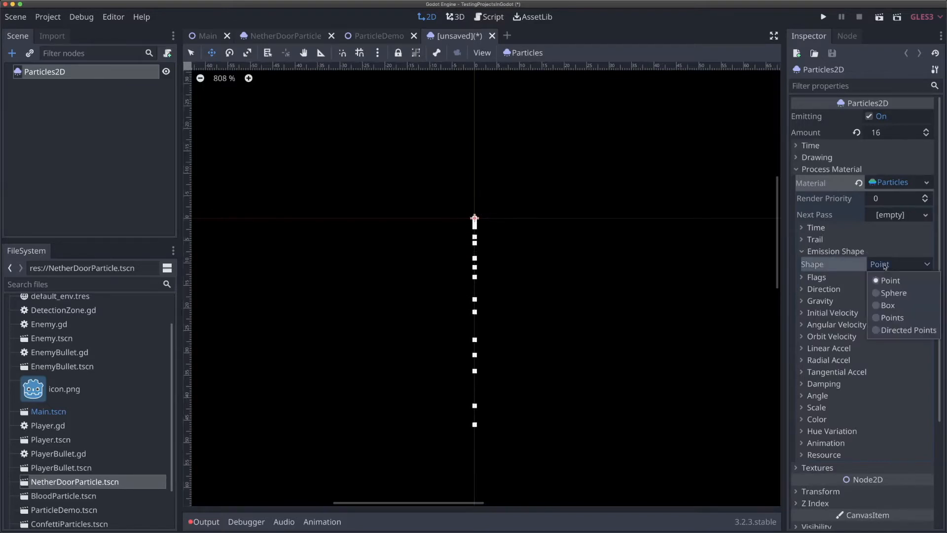
{"action": "left_click", "coordinate": [892, 293]}
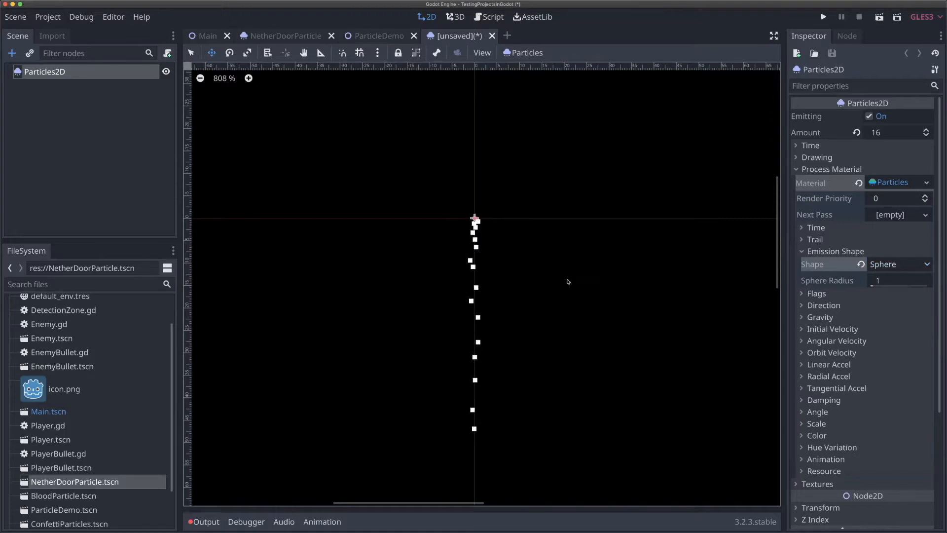
{"action": "left_click", "coordinate": [899, 282]}
{"action": "type", "text": "3"}
{"action": "key", "text": "Return"}
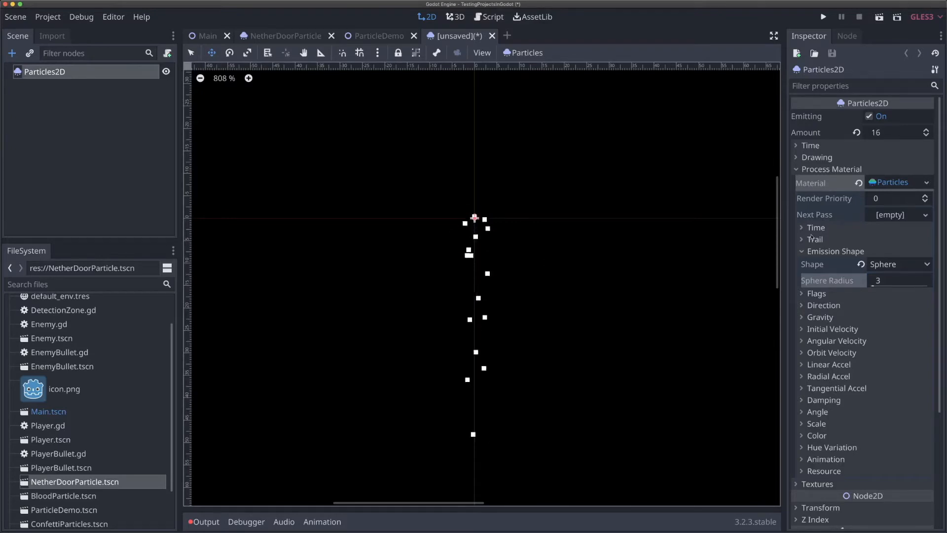
{"action": "left_click", "coordinate": [861, 265]}
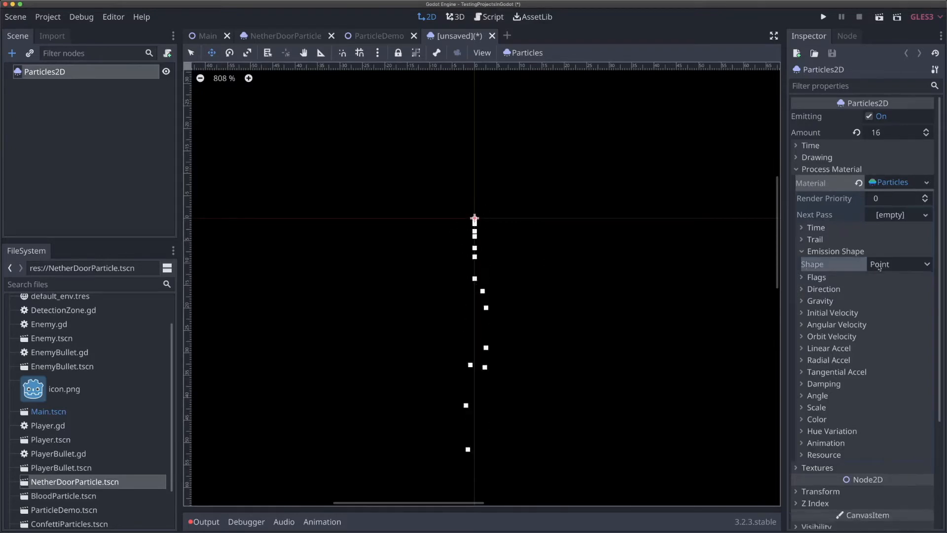
- Try the Directed Points emission shape, reset it to Point, and collapse the Emission Shape properties
{"action": "left_click", "coordinate": [887, 264]}
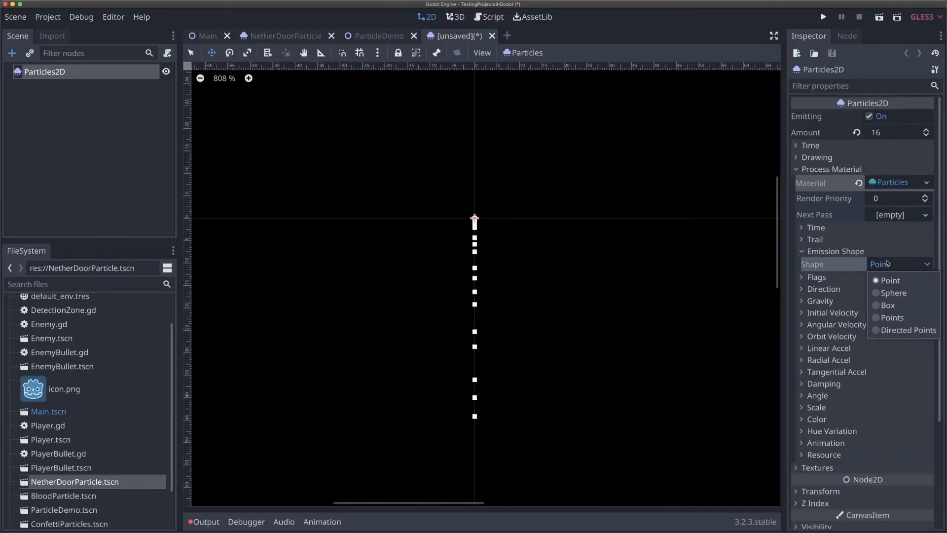
{"action": "left_click", "coordinate": [895, 332]}
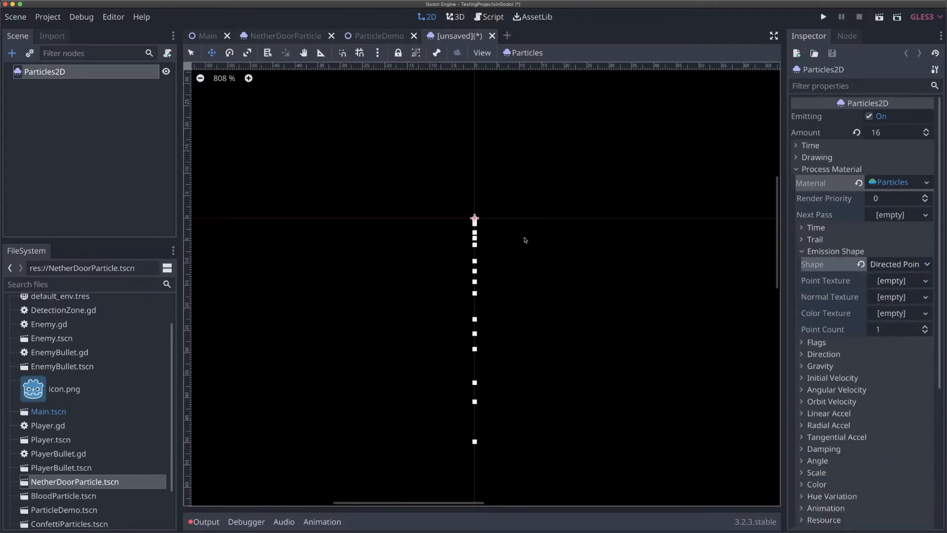
{"action": "left_click", "coordinate": [862, 264]}
{"action": "left_click", "coordinate": [871, 265]}
{"action": "left_click", "coordinate": [599, 230]}
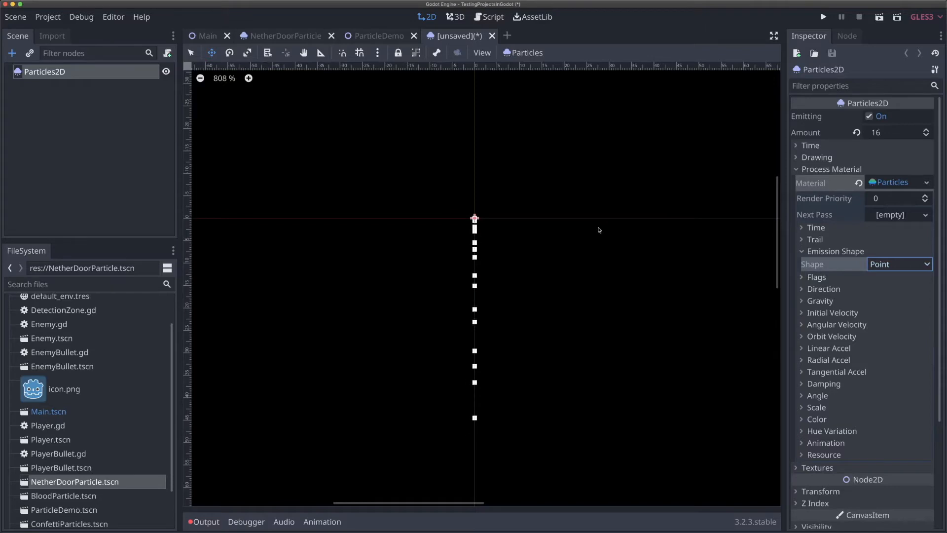
{"action": "left_click", "coordinate": [823, 253]}
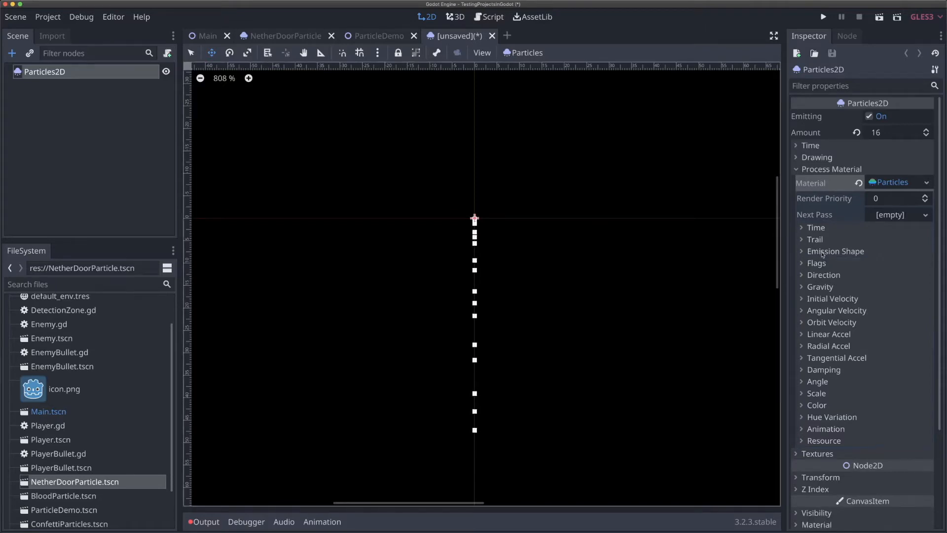
- Review the process material's Flags, and expand its Direction properties to examine direction, spread and flatness
{"action": "left_click", "coordinate": [820, 263]}
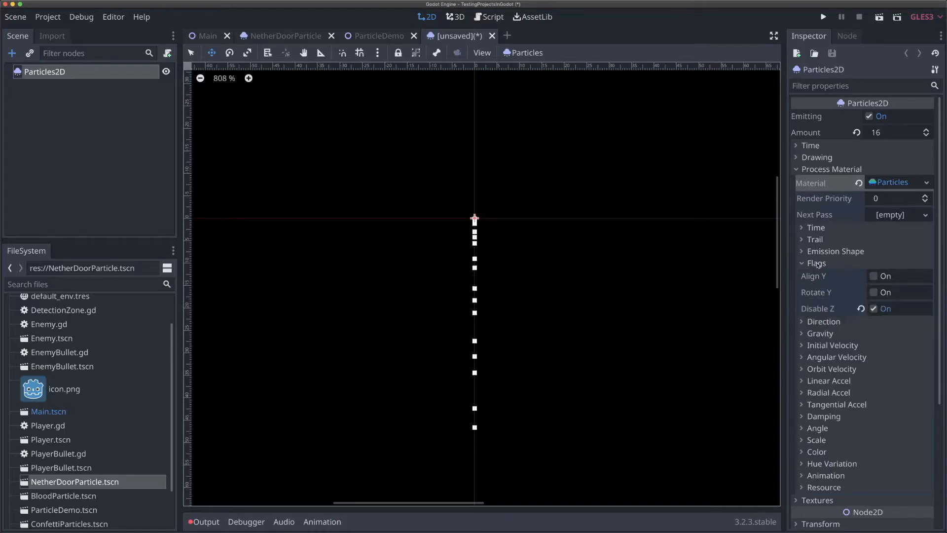
{"action": "left_click", "coordinate": [817, 263]}
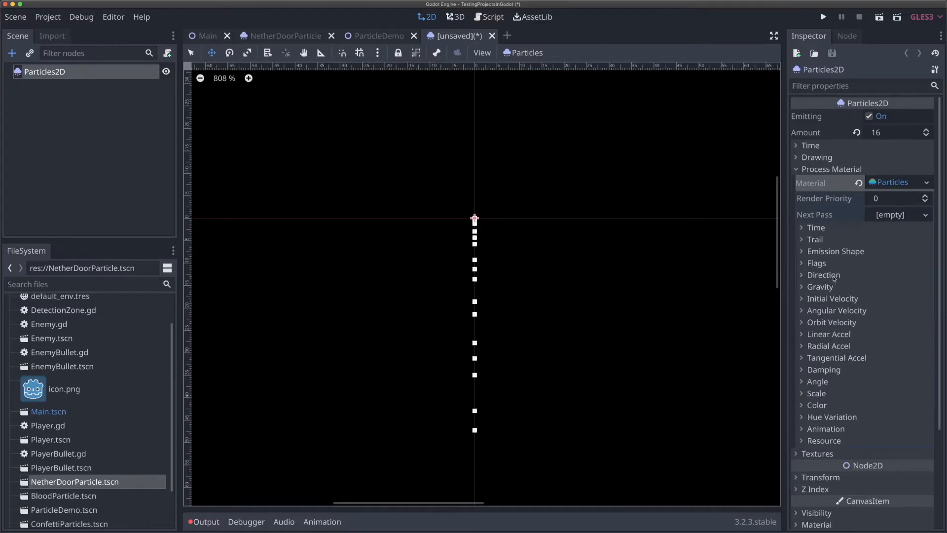
{"action": "left_click", "coordinate": [833, 278]}
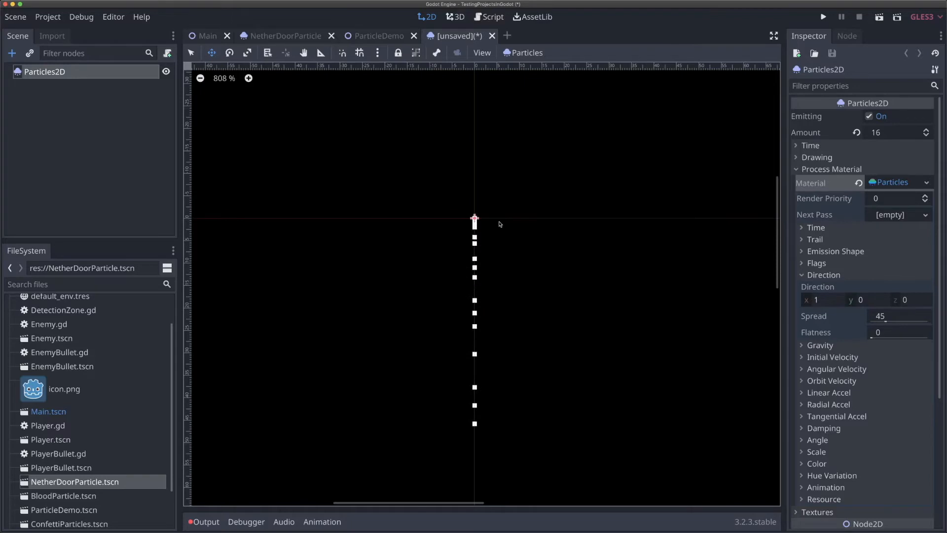
- Set the process material's Y gravity to 0 and collapse the Gravity properties
{"action": "left_click", "coordinate": [823, 345]}
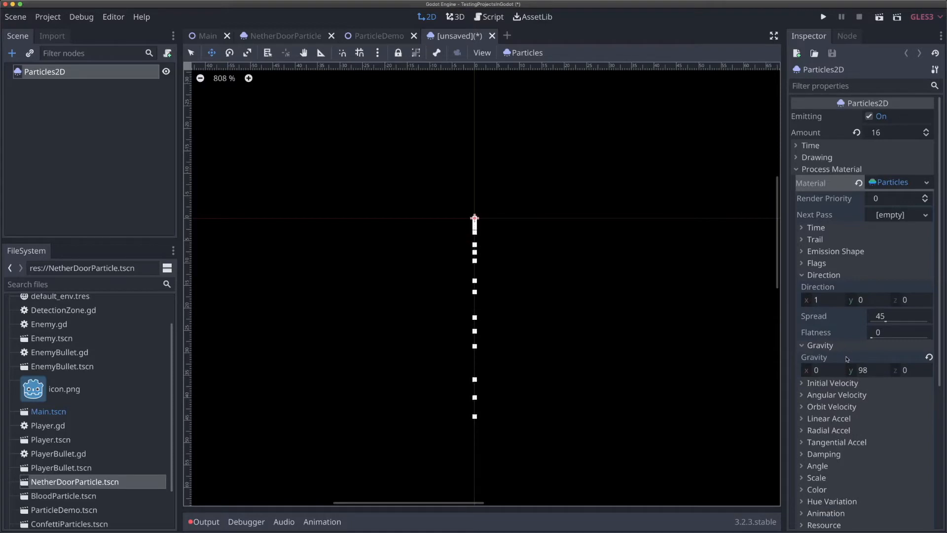
{"action": "scroll", "coordinate": [847, 359], "scroll_direction": "down", "scroll_amount": 1}
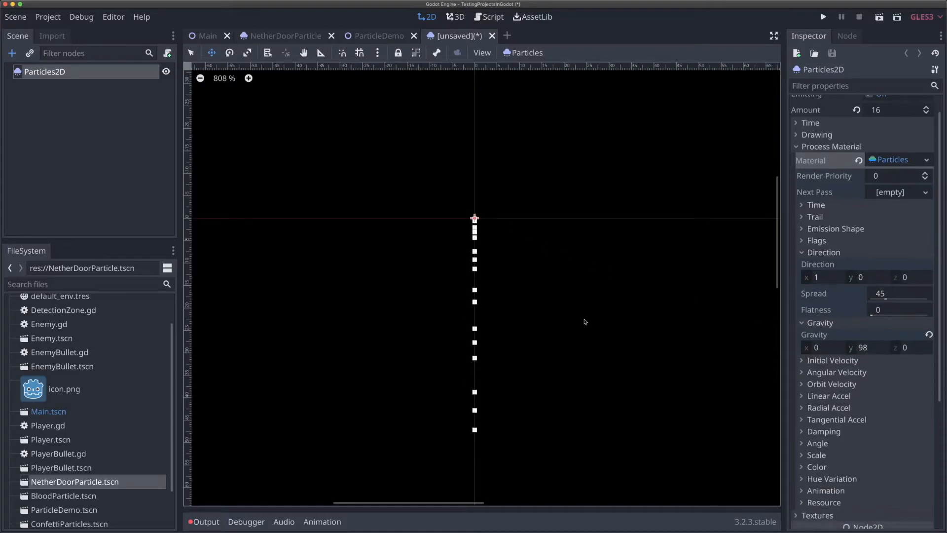
{"action": "left_click", "coordinate": [870, 348]}
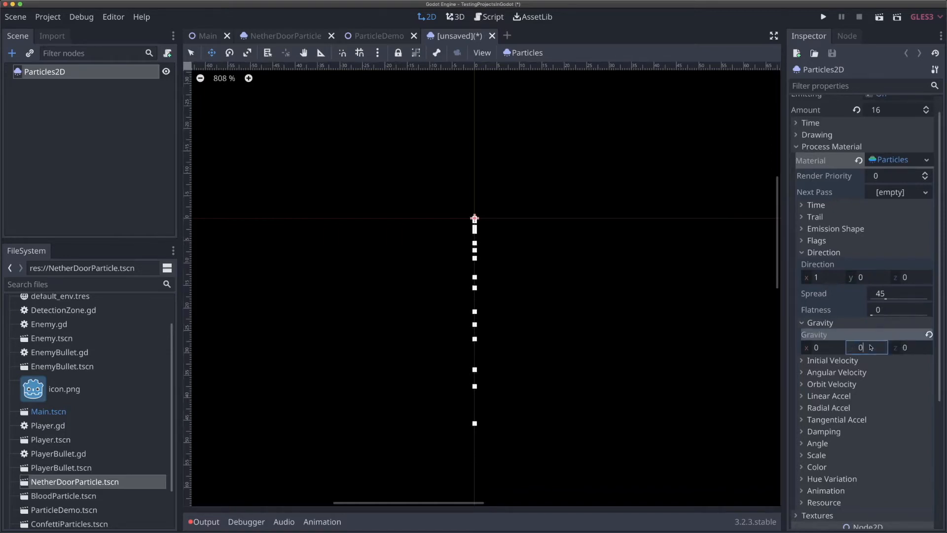
{"action": "left_click", "coordinate": [764, 320]}
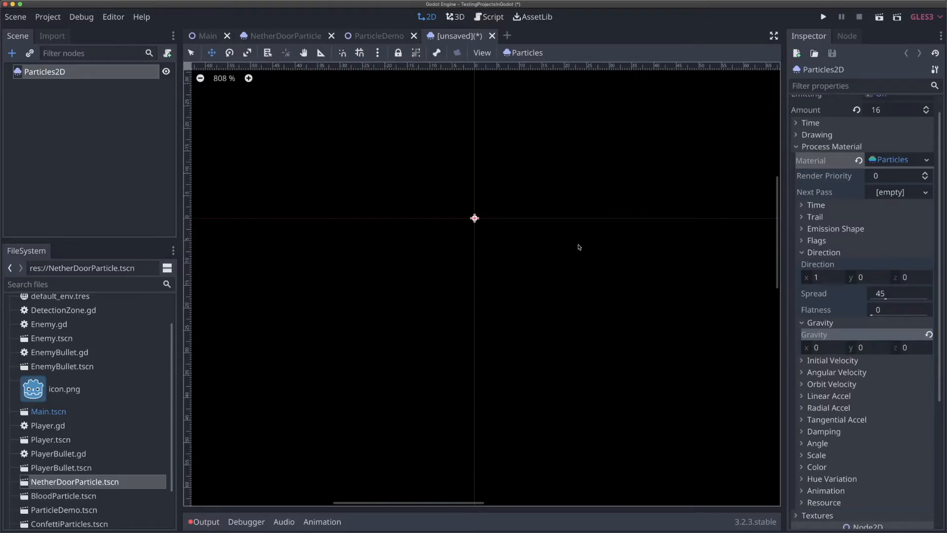
{"action": "scroll", "coordinate": [494, 225], "scroll_direction": "up", "scroll_amount": 5}
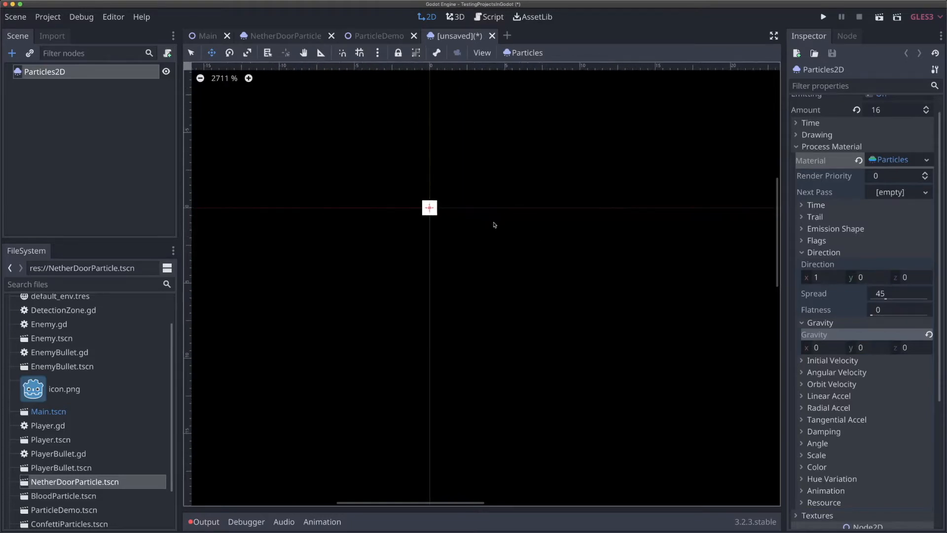
{"action": "left_click", "coordinate": [867, 325]}
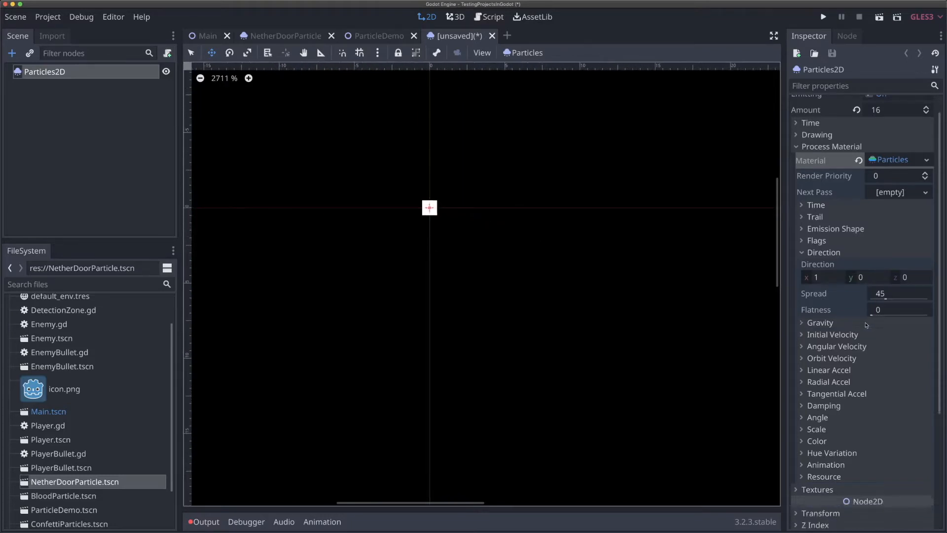
- Expand the process material's Initial Velocity properties and set the velocity to 10
{"action": "left_click", "coordinate": [834, 334]}
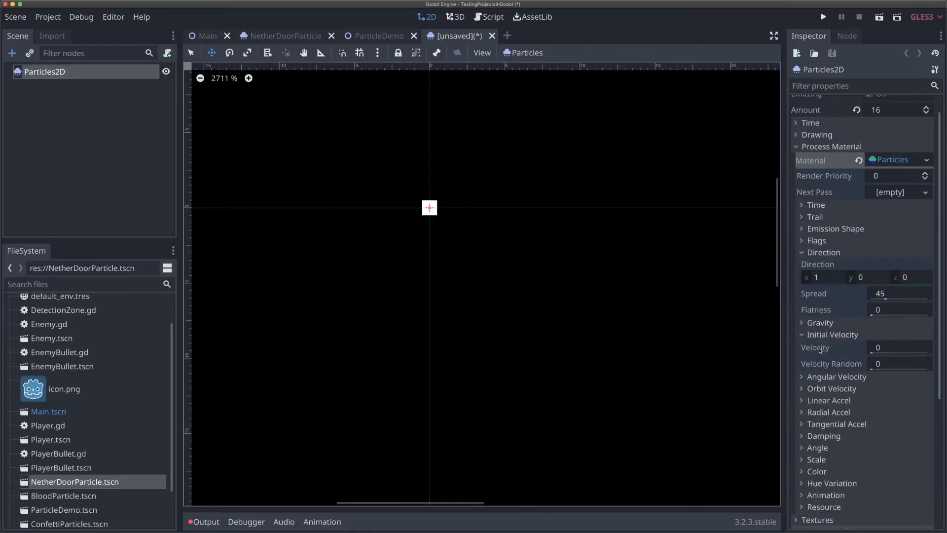
{"action": "mouse_move", "coordinate": [820, 349]}
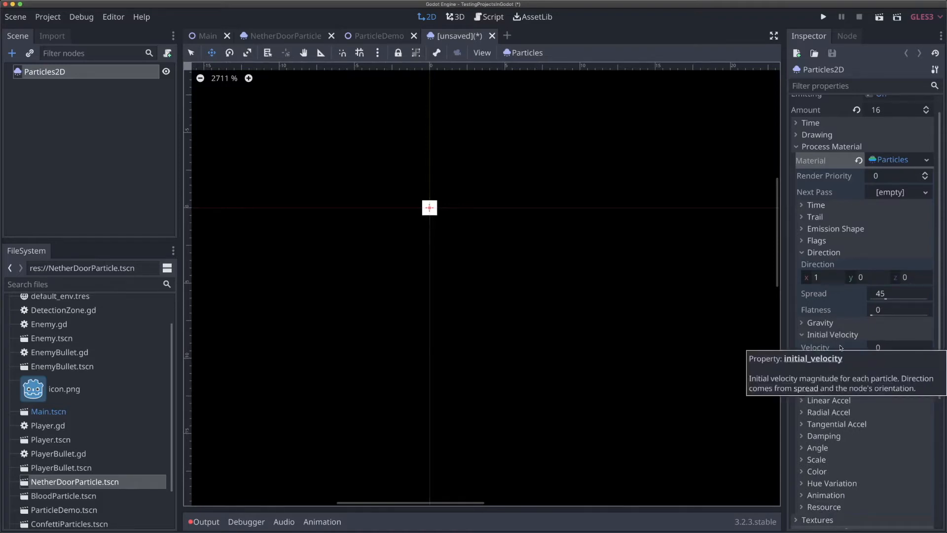
{"action": "left_click", "coordinate": [887, 350]}
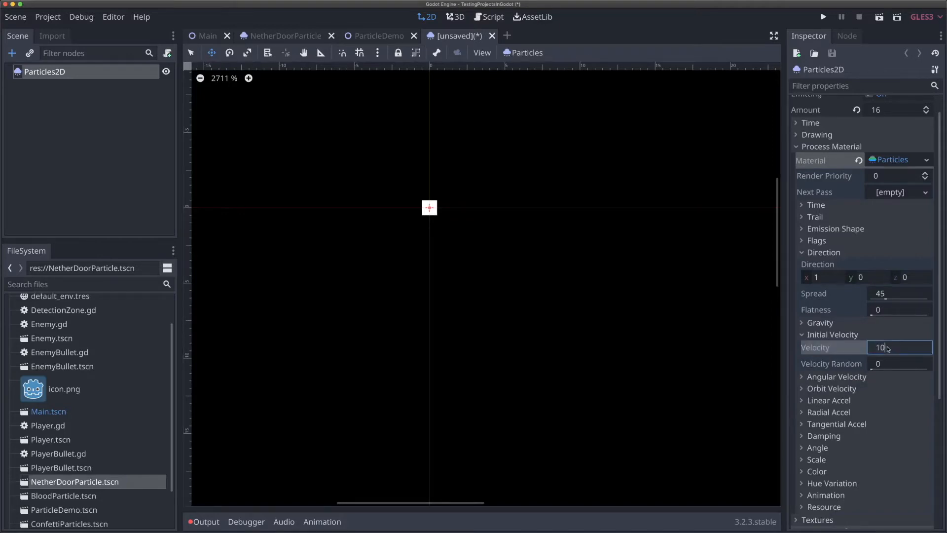
{"action": "type", "text": "10"}
{"action": "key", "text": "Return"}
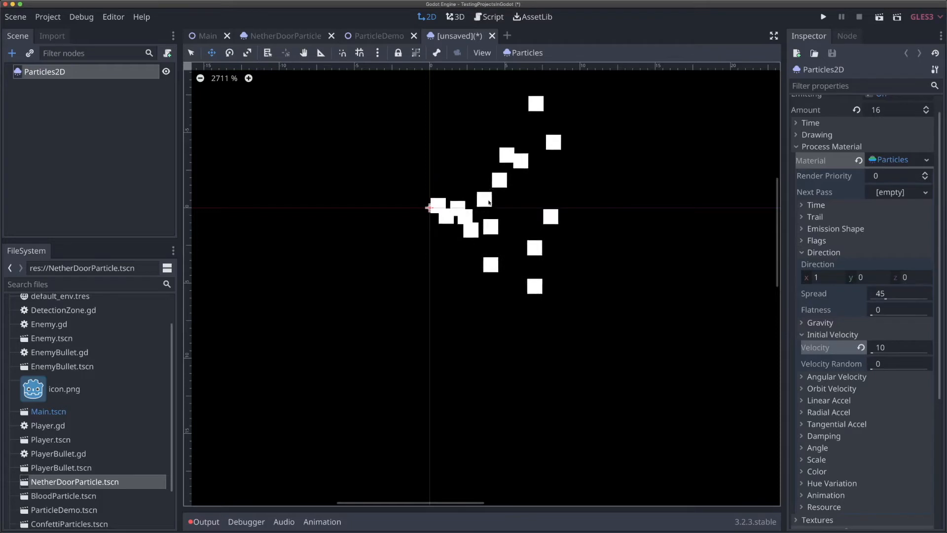
- Set the process material's direction spread to 90 degrees
{"action": "left_click", "coordinate": [894, 295]}
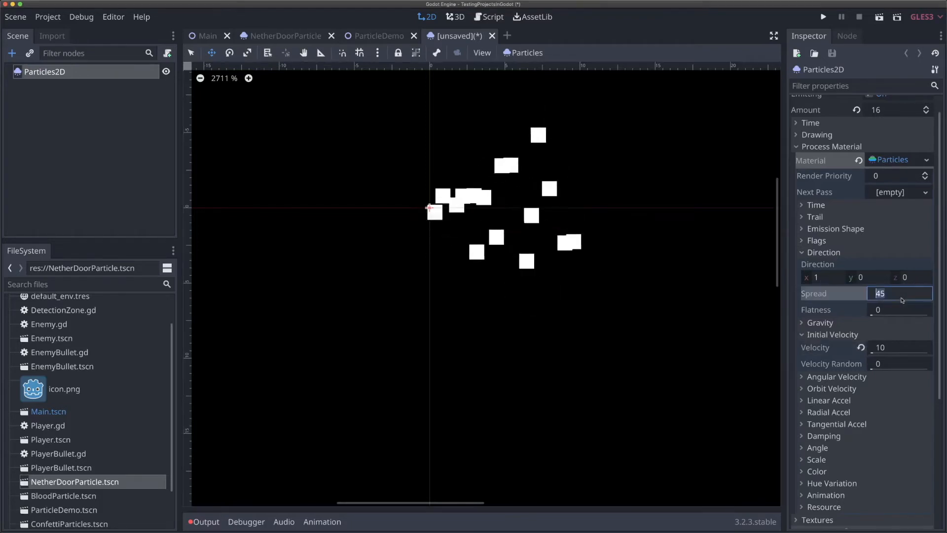
{"action": "type", "text": "90"}
{"action": "key", "text": "Return"}
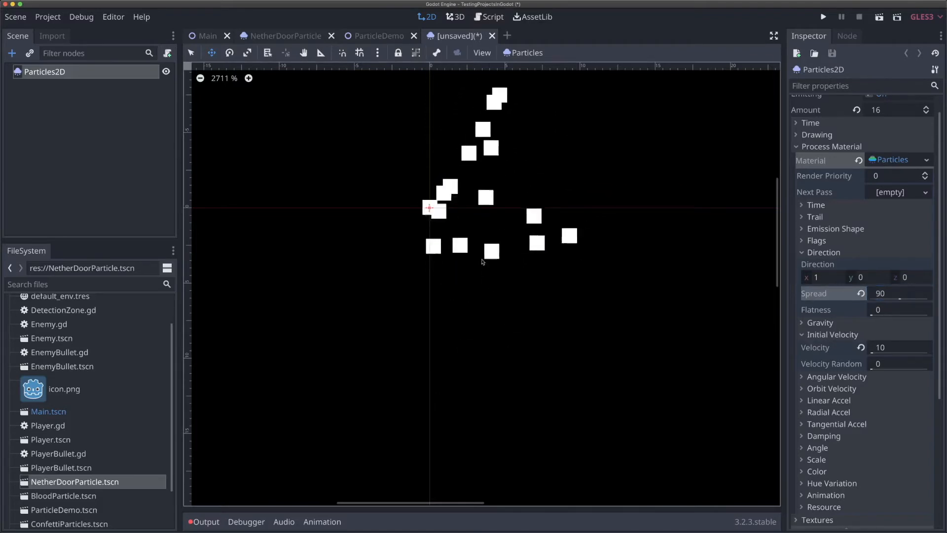
{"action": "mouse_move", "coordinate": [828, 313]}
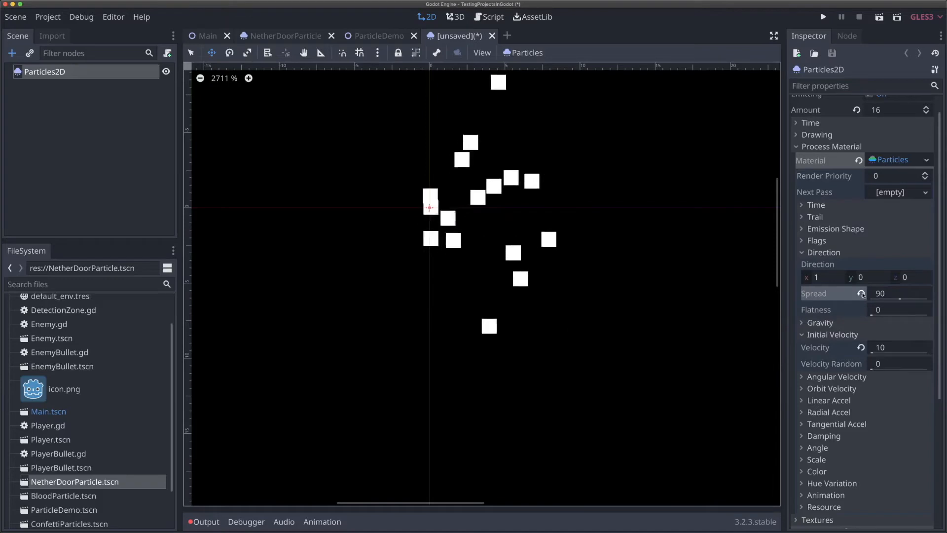
- Narrow the process material's direction spread to 30 degrees
{"action": "mouse_move", "coordinate": [863, 295]}
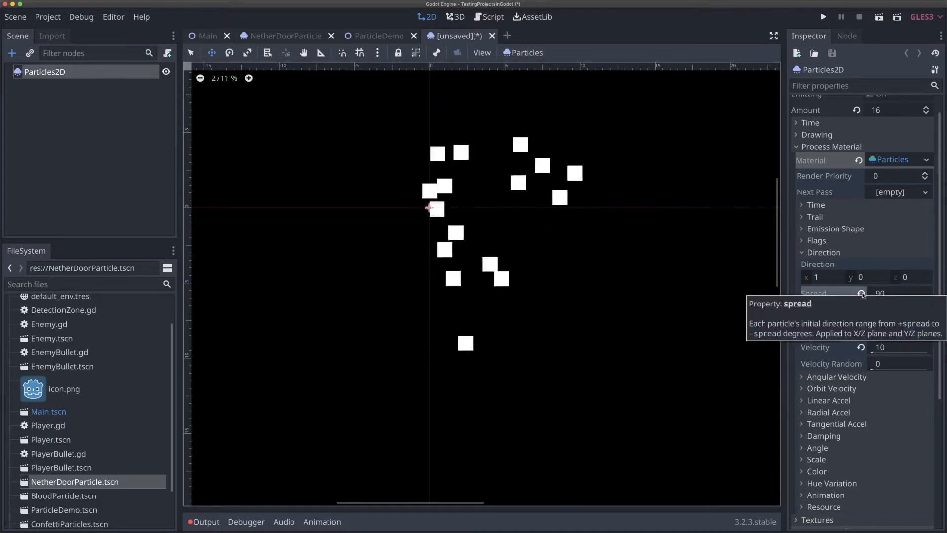
{"action": "left_click", "coordinate": [880, 295]}
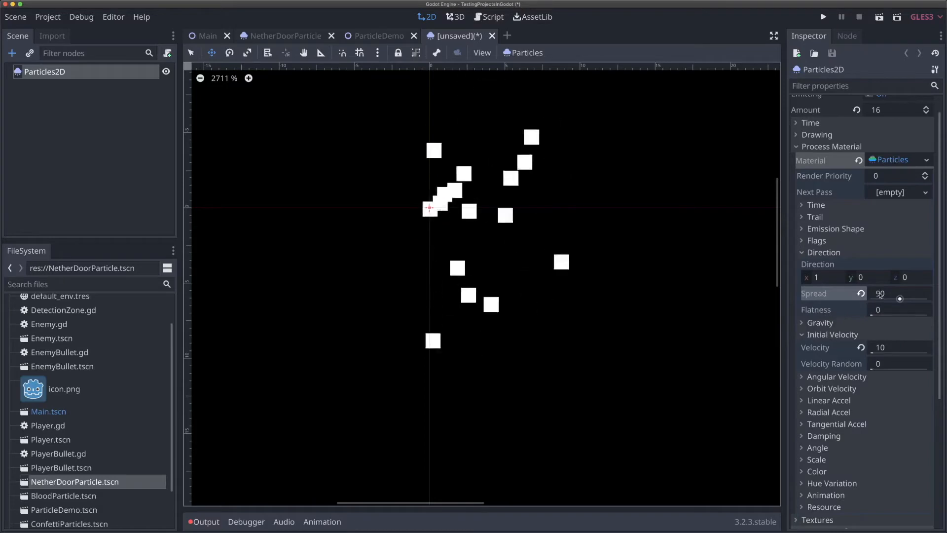
{"action": "type", "text": "30"}
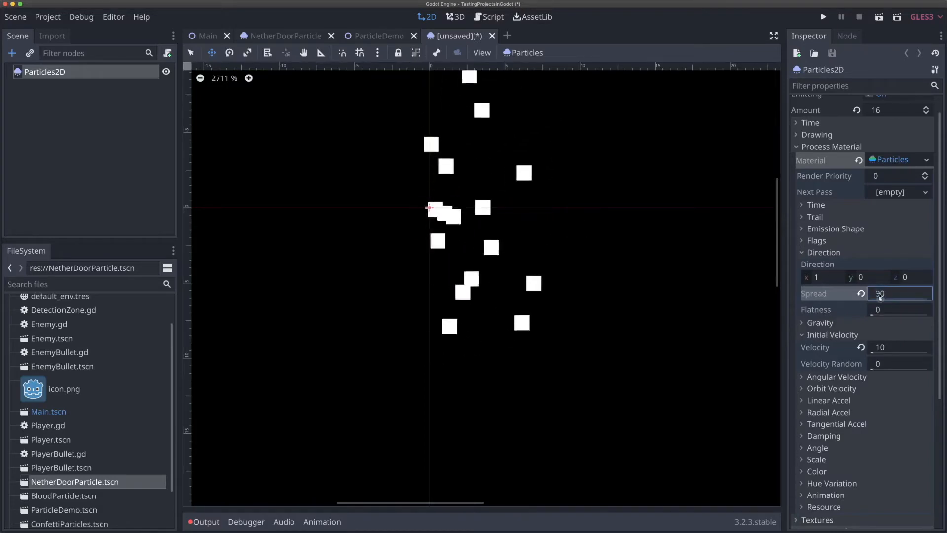
{"action": "key", "text": "Return"}
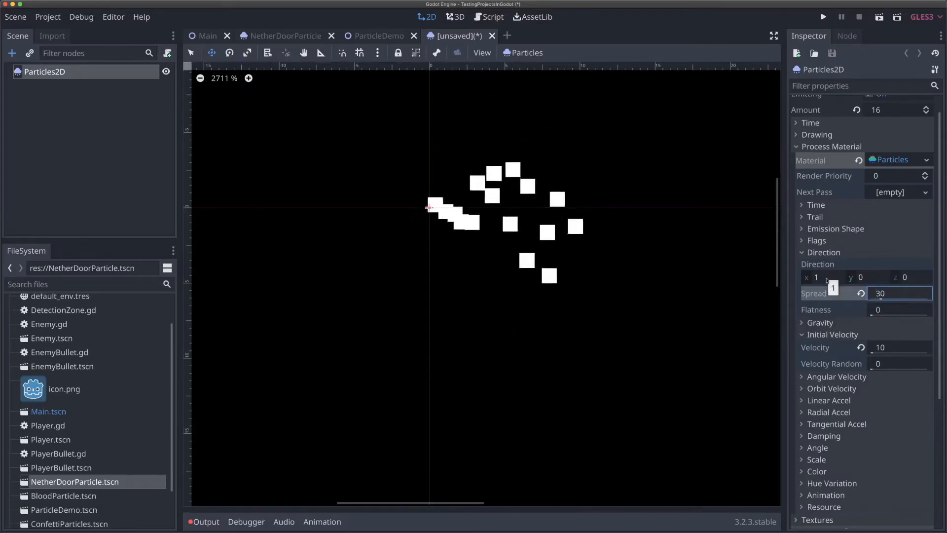
- Point the particle direction straight up by setting the direction vector to X 0 and Y -1
{"action": "left_click", "coordinate": [866, 278]}
{"action": "type", "text": "1"}
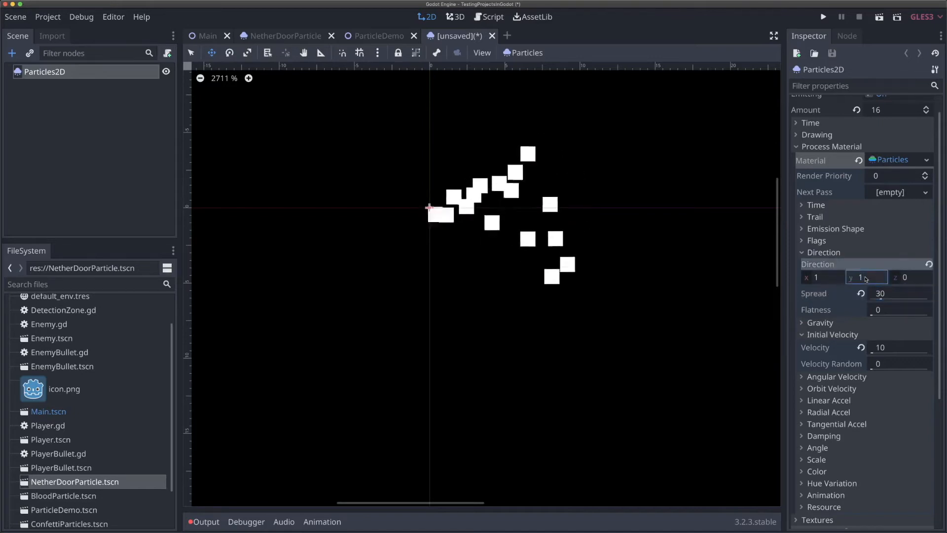
{"action": "left_click", "coordinate": [833, 278]}
{"action": "type", "text": "0"}
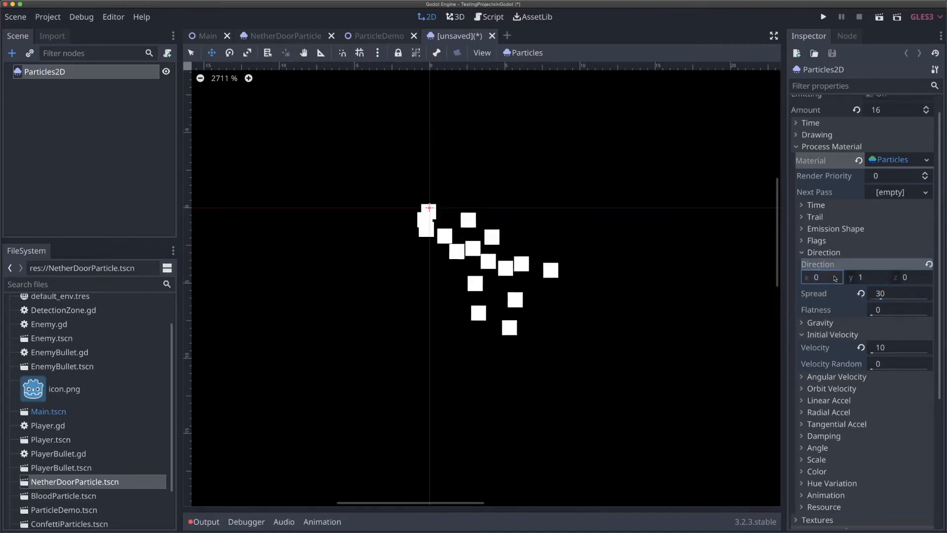
{"action": "left_click", "coordinate": [881, 282]}
{"action": "type", "text": "-1"}
{"action": "key", "text": "Return"}
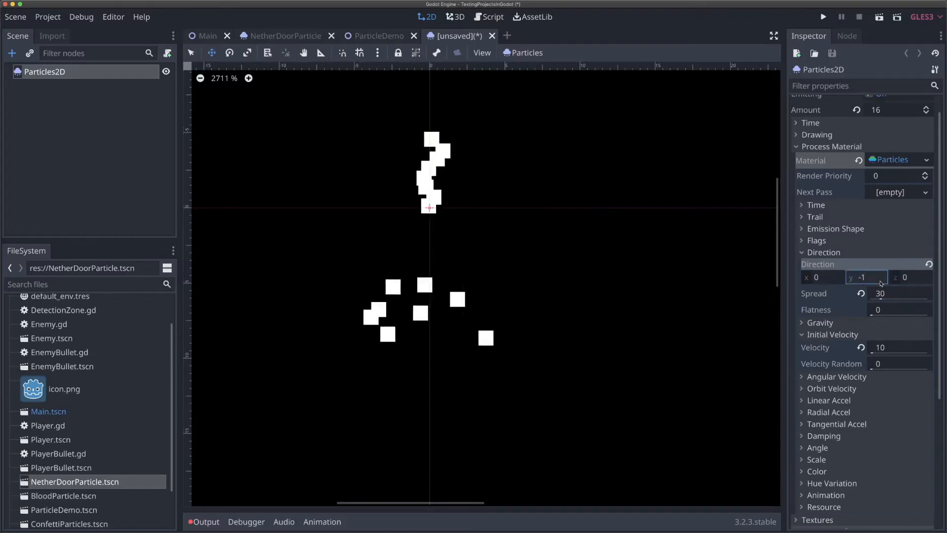
{"action": "scroll", "coordinate": [496, 227], "scroll_direction": "up", "scroll_amount": 4}
{"action": "scroll", "coordinate": [496, 227], "scroll_direction": "left", "scroll_amount": 2}
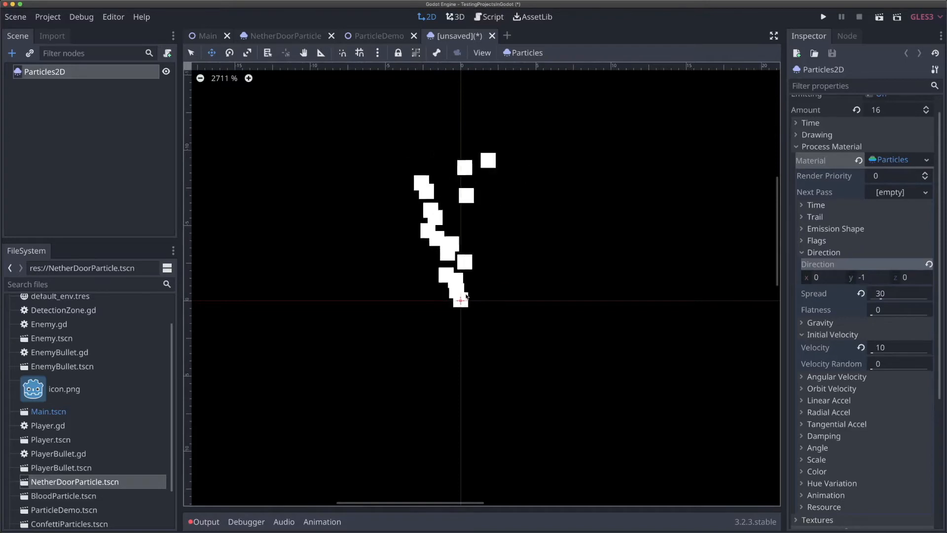
- Collapse the Direction properties and set the process material's Y gravity to 20
{"action": "left_click", "coordinate": [845, 253]}
{"action": "left_click", "coordinate": [834, 265]}
{"action": "left_click", "coordinate": [869, 290]}
{"action": "type", "text": "20"}
{"action": "key", "text": "Return"}
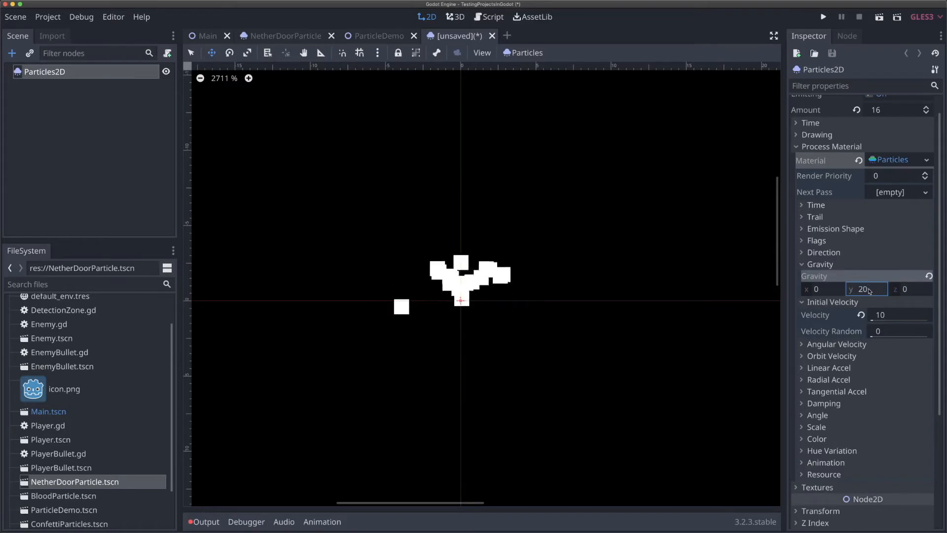
- Raise the process material's initial velocity to 50
{"action": "left_click", "coordinate": [892, 314]}
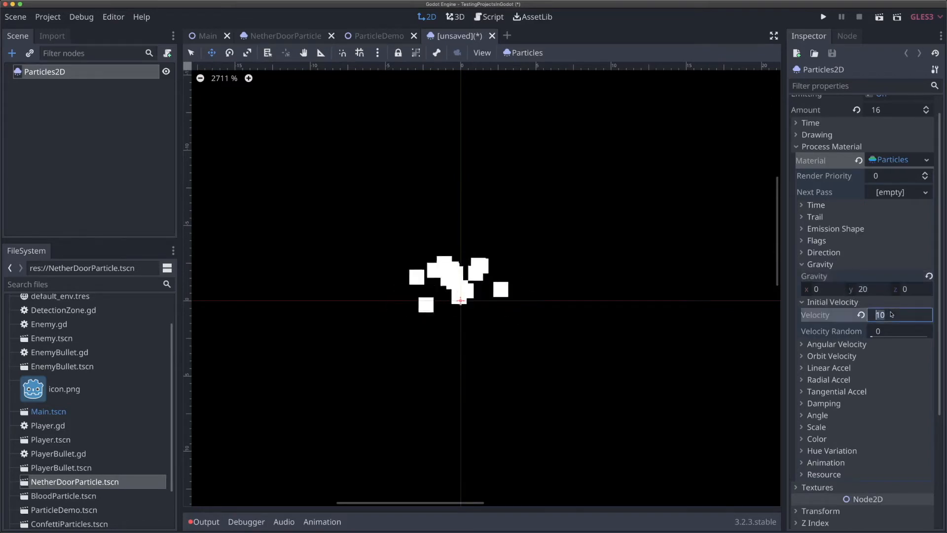
{"action": "type", "text": "50"}
{"action": "key", "text": "Return"}
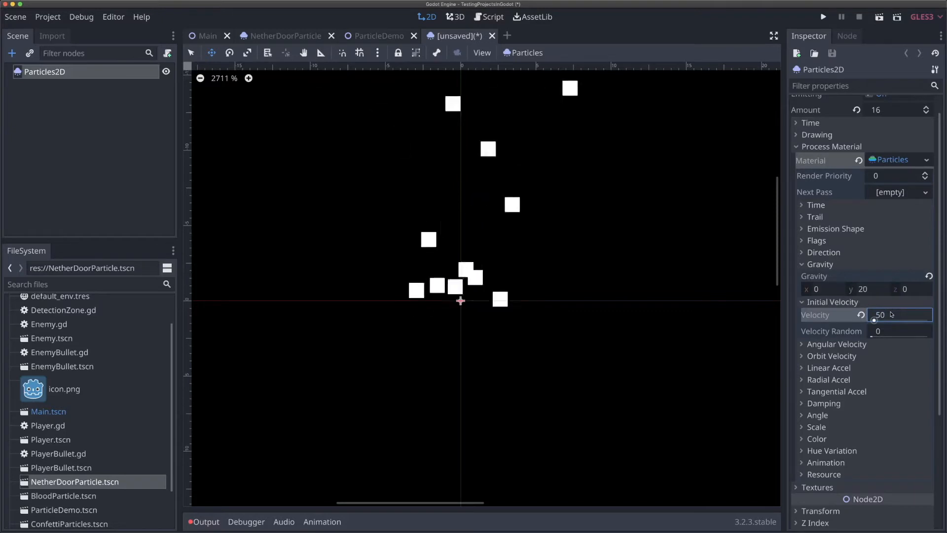
- Increase the process material's Y gravity to 100 and examine the wider particle arc in the viewport
{"action": "left_click", "coordinate": [869, 290]}
{"action": "type", "text": "100"}
{"action": "key", "text": "Return"}
{"action": "scroll", "coordinate": [637, 275], "scroll_direction": "down", "scroll_amount": 5}
{"action": "scroll", "coordinate": [636, 273], "scroll_direction": "down", "scroll_amount": 1}
{"action": "scroll", "coordinate": [637, 272], "scroll_direction": "right", "scroll_amount": 2}
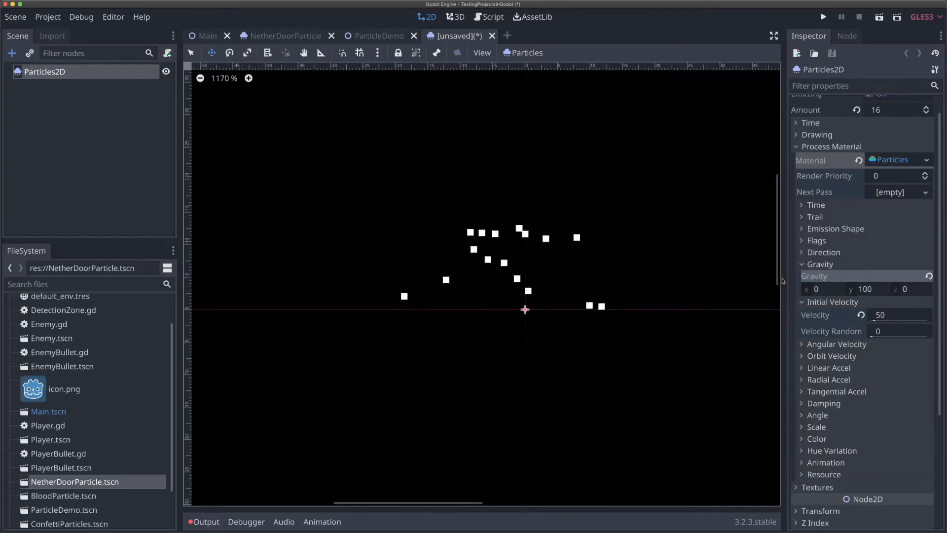
- Collapse the Gravity properties, and set the node's Explosiveness to 0.6 in its Time properties
{"action": "left_click", "coordinate": [821, 264]}
{"action": "scroll", "coordinate": [824, 159], "scroll_direction": "up", "scroll_amount": 1}
{"action": "left_click", "coordinate": [813, 146]}
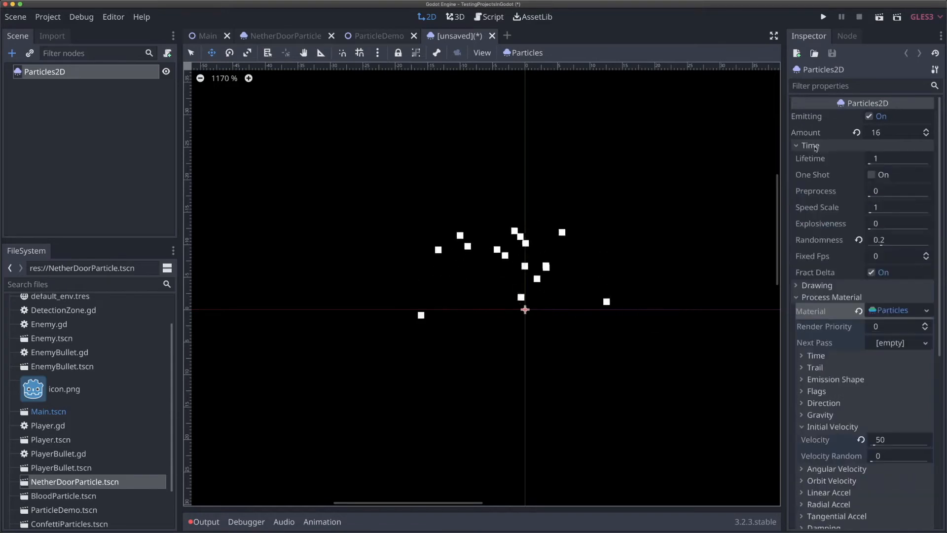
{"action": "left_click", "coordinate": [889, 222]}
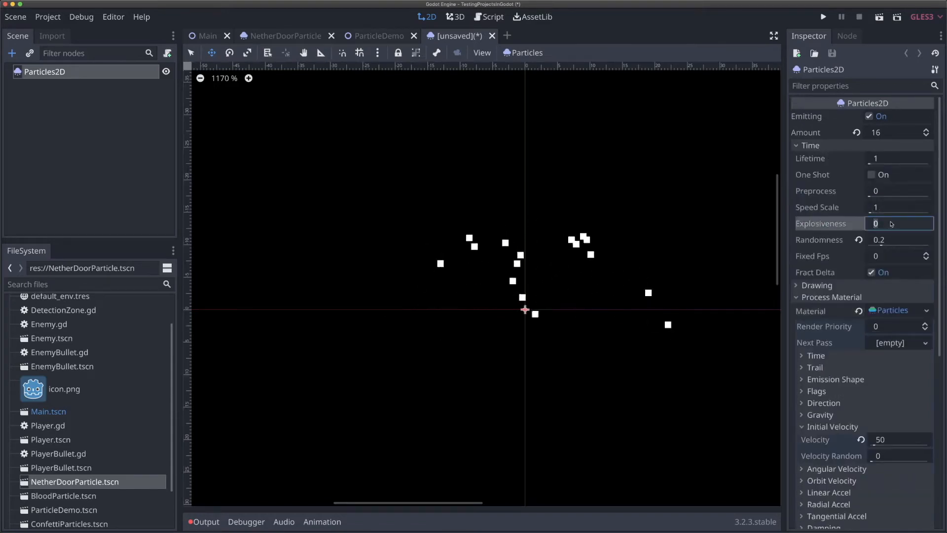
{"action": "type", "text": "0.6"}
{"action": "key", "text": "Return"}
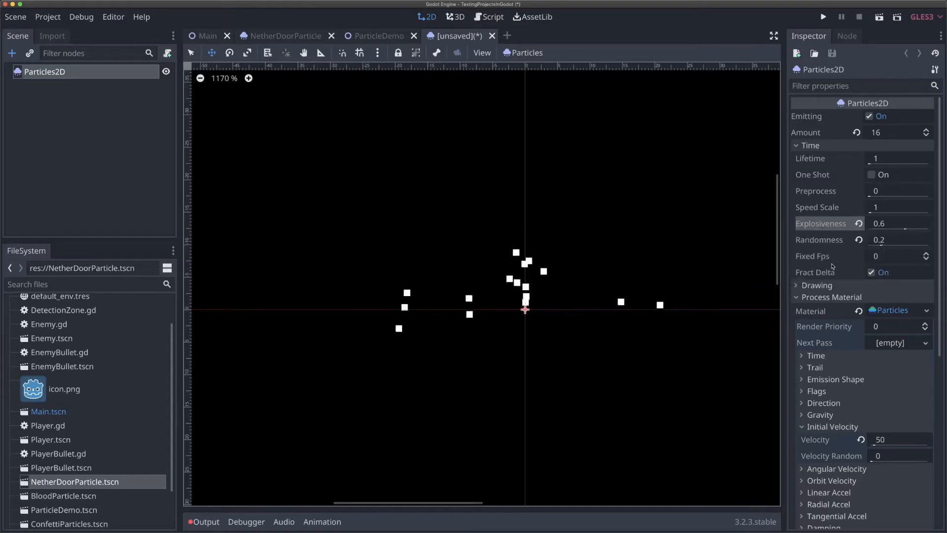
{"action": "left_click", "coordinate": [817, 146]}
- Collapse the Initial Velocity properties and set the process material's angular velocity to 100
{"action": "scroll", "coordinate": [853, 239], "scroll_direction": "down", "scroll_amount": 5}
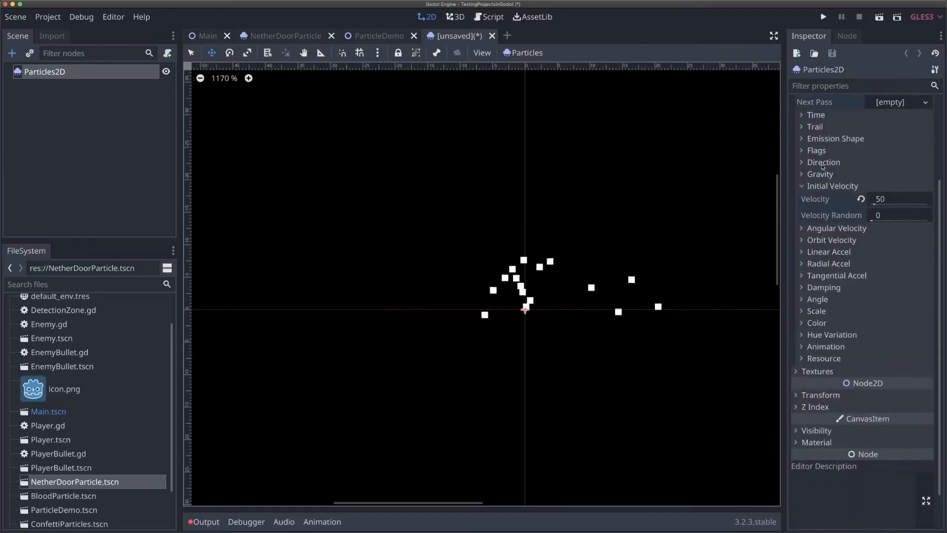
{"action": "left_click", "coordinate": [840, 185]}
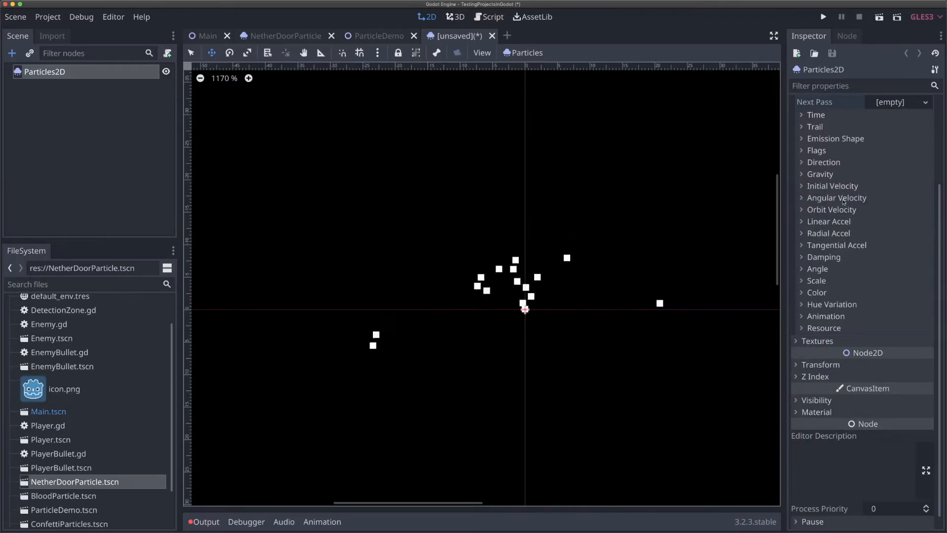
{"action": "left_click", "coordinate": [834, 186]}
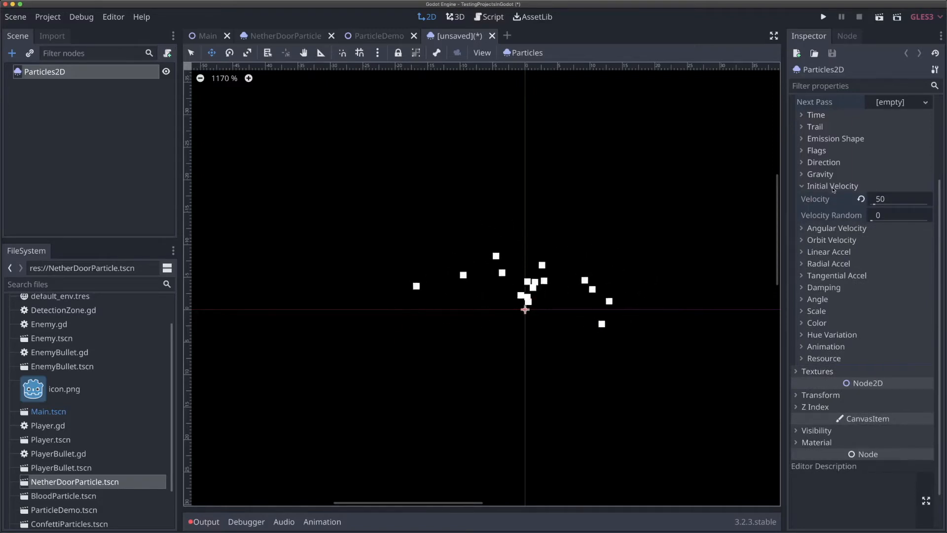
{"action": "left_click", "coordinate": [834, 188]}
{"action": "left_click", "coordinate": [836, 198]}
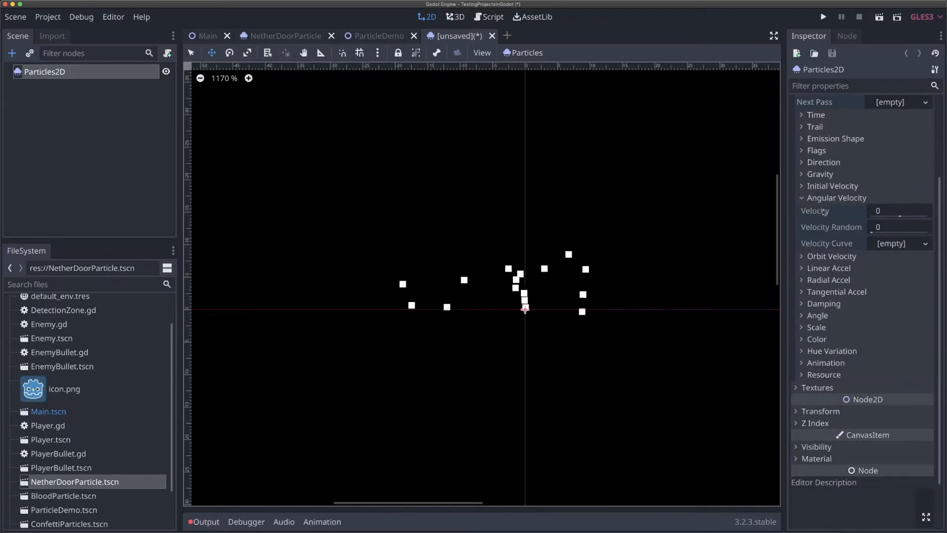
{"action": "mouse_move", "coordinate": [821, 214]}
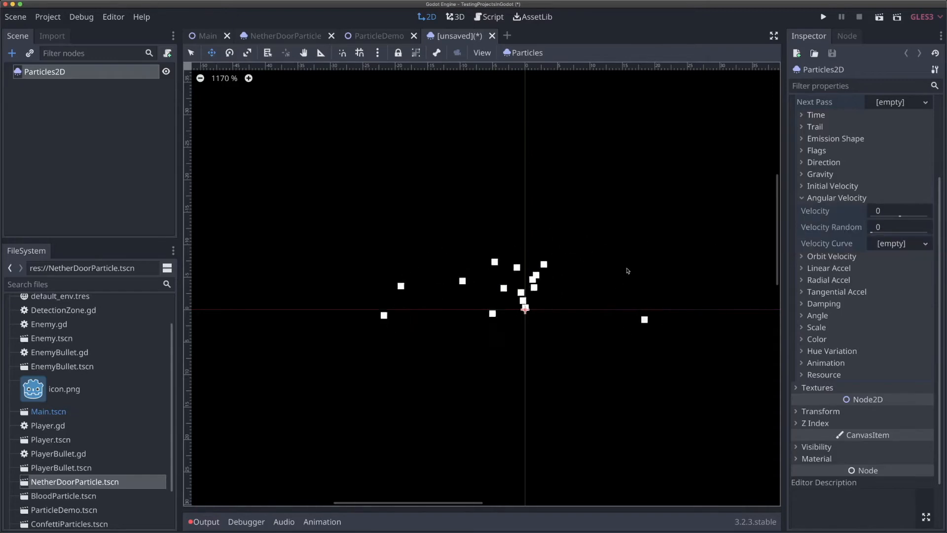
{"action": "left_click", "coordinate": [882, 212]}
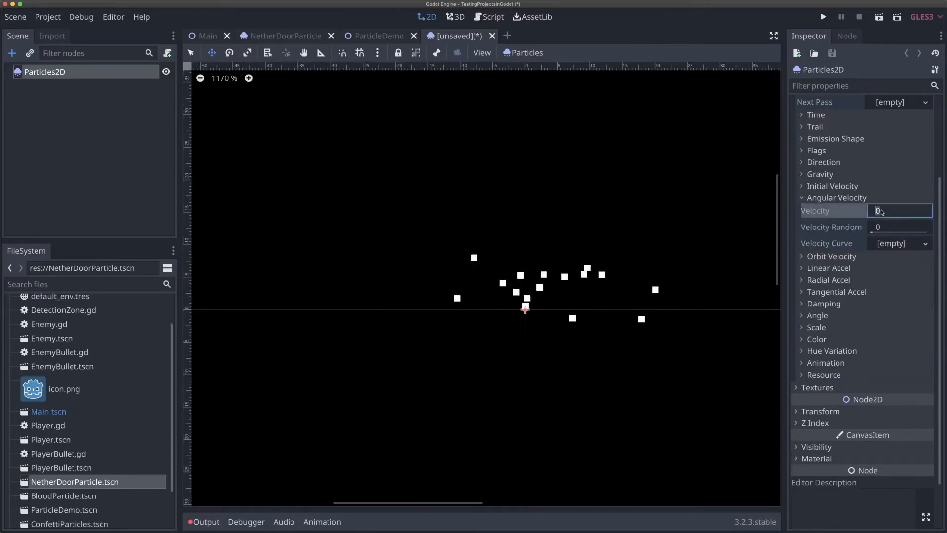
{"action": "key", "text": "Return"}
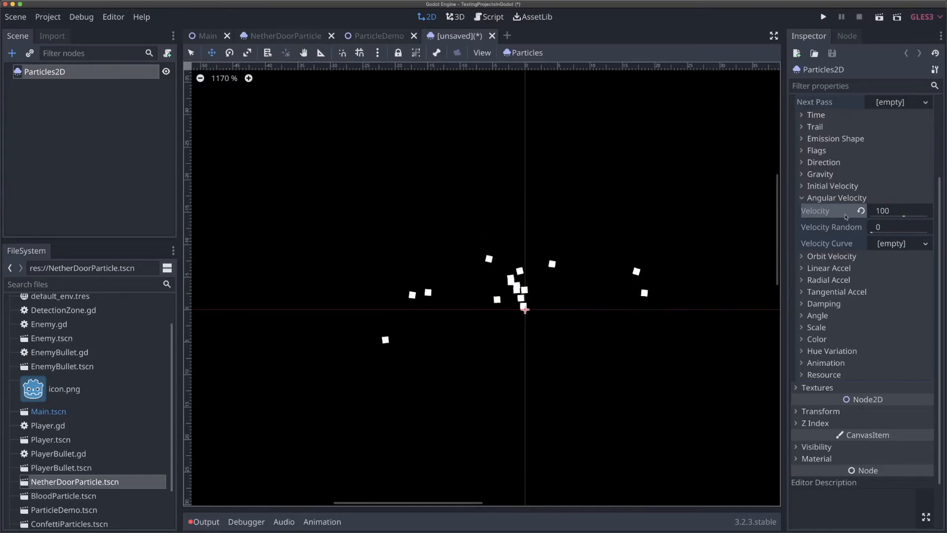
- Set the angular velocity's randomness to 0.2, check the velocity curve options, and collapse the Angular Velocity properties
{"action": "left_click", "coordinate": [883, 228]}
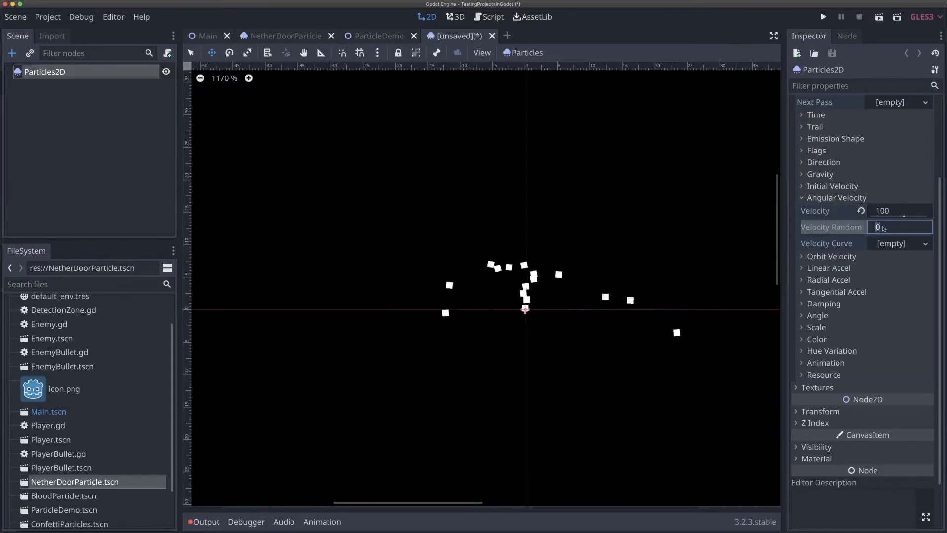
{"action": "type", "text": ".2"}
{"action": "key", "text": "Return"}
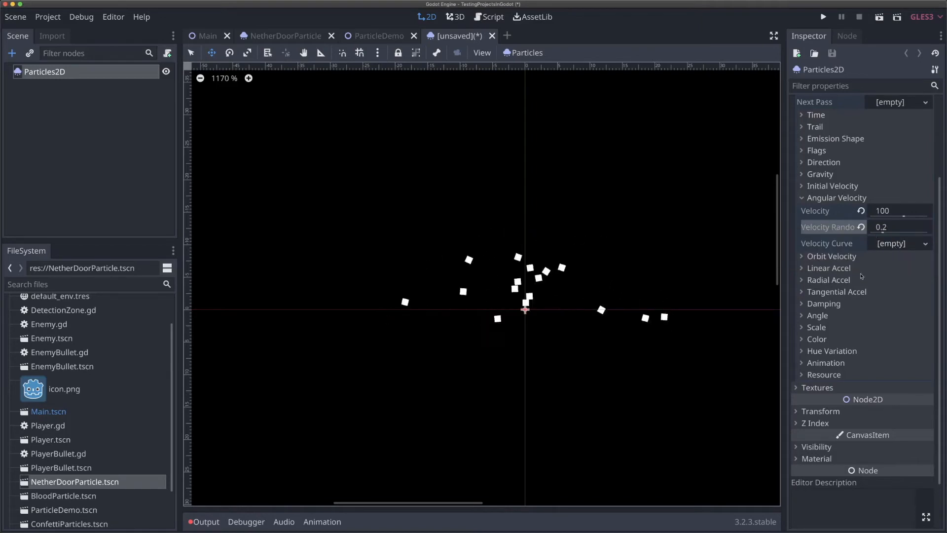
{"action": "left_click", "coordinate": [900, 245]}
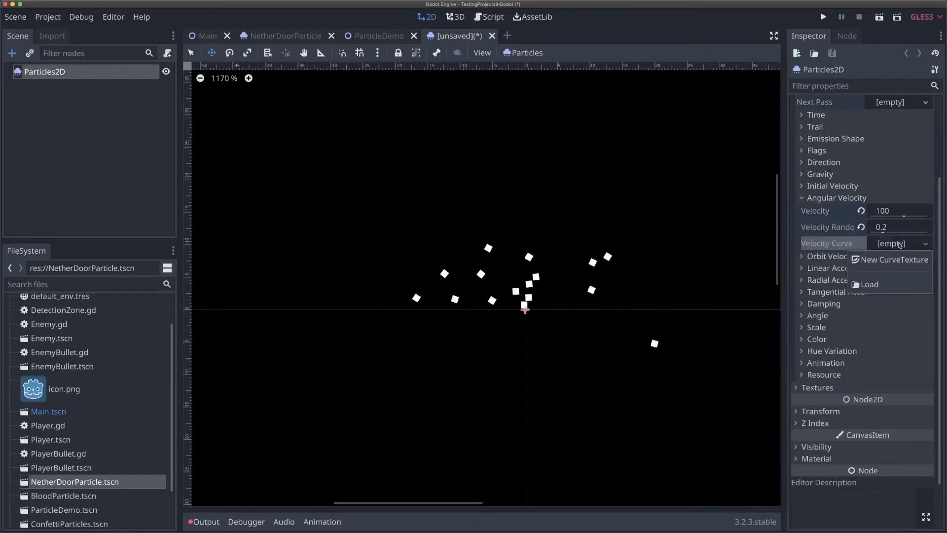
{"action": "left_click", "coordinate": [849, 199]}
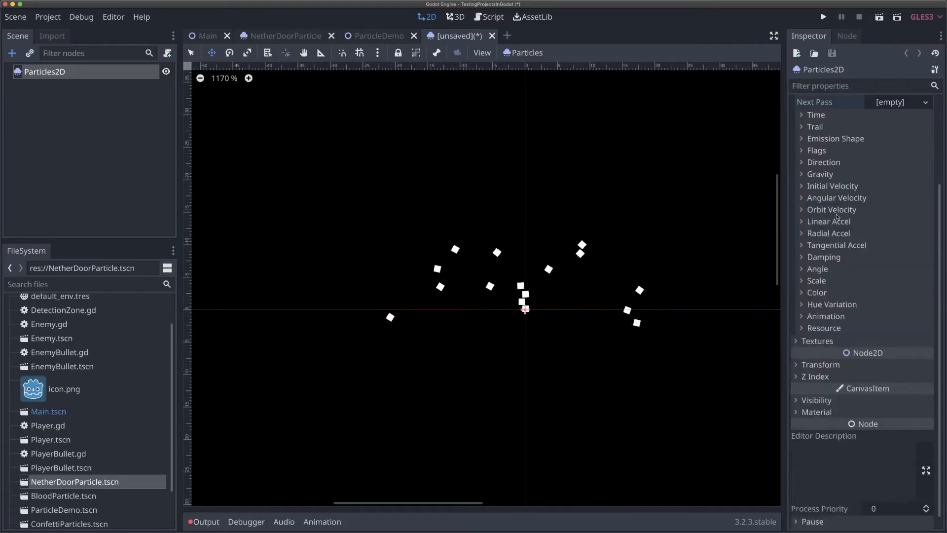
- Expand the process material's Orbit Velocity properties and set the velocity to 1
{"action": "left_click", "coordinate": [832, 210]}
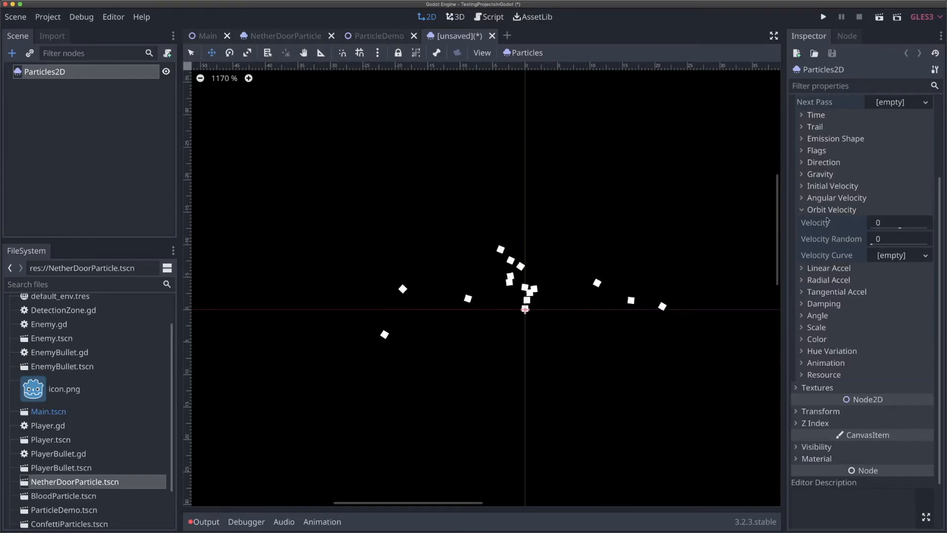
{"action": "left_click", "coordinate": [881, 223]}
{"action": "type", "text": "1"}
{"action": "key", "text": "Return"}
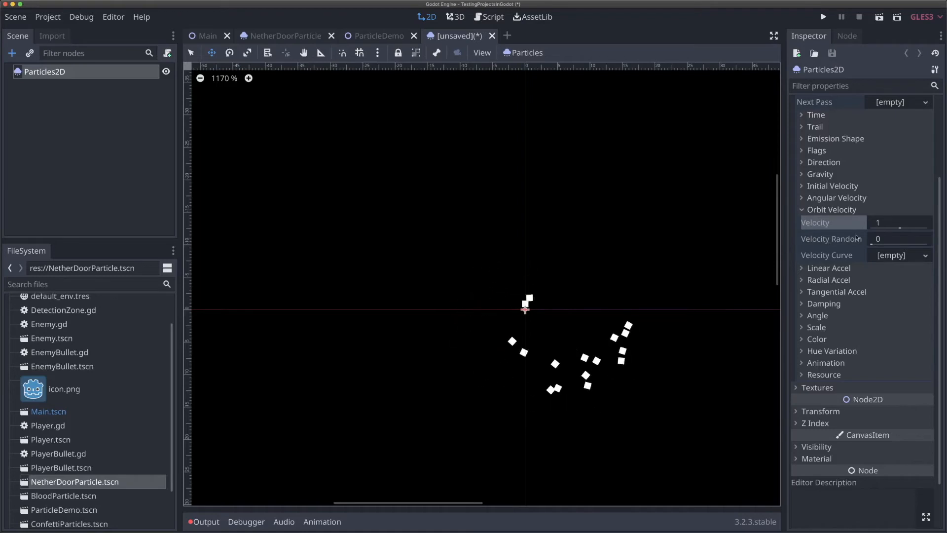
- Set the process material's orbit velocity to 0 and collapse the Orbit Velocity properties
{"action": "left_click", "coordinate": [879, 222]}
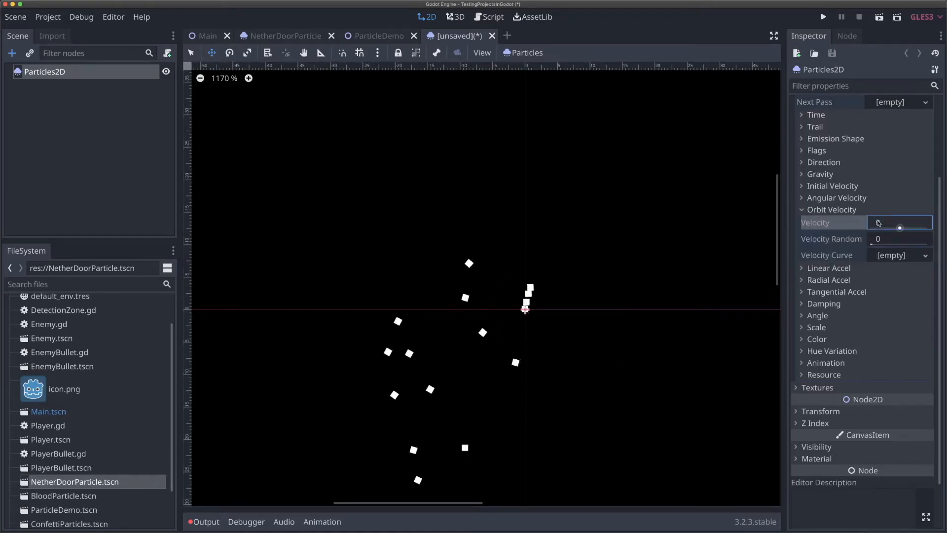
{"action": "left_click", "coordinate": [838, 209]}
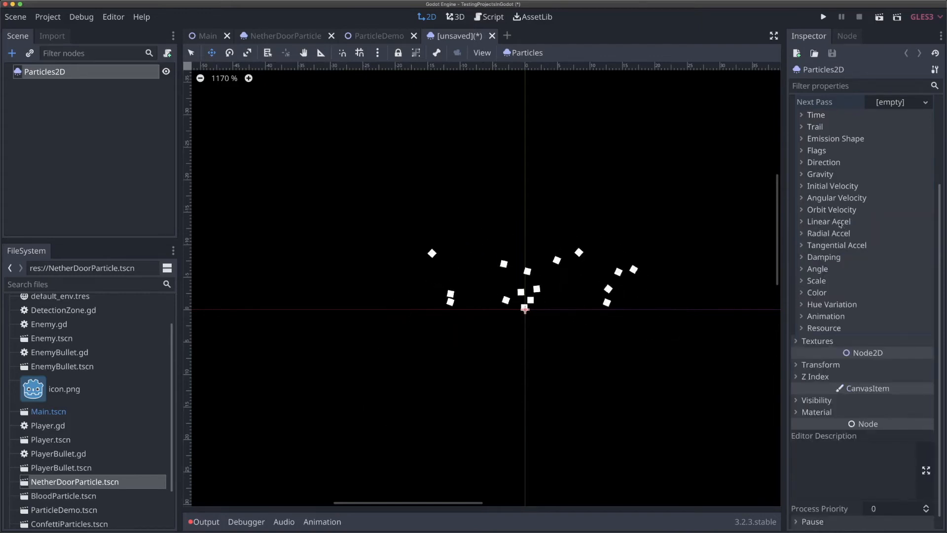
- Try a linear acceleration of 10 on the particles, reset it to its default and collapse the Linear Accel properties
{"action": "left_click", "coordinate": [838, 222]}
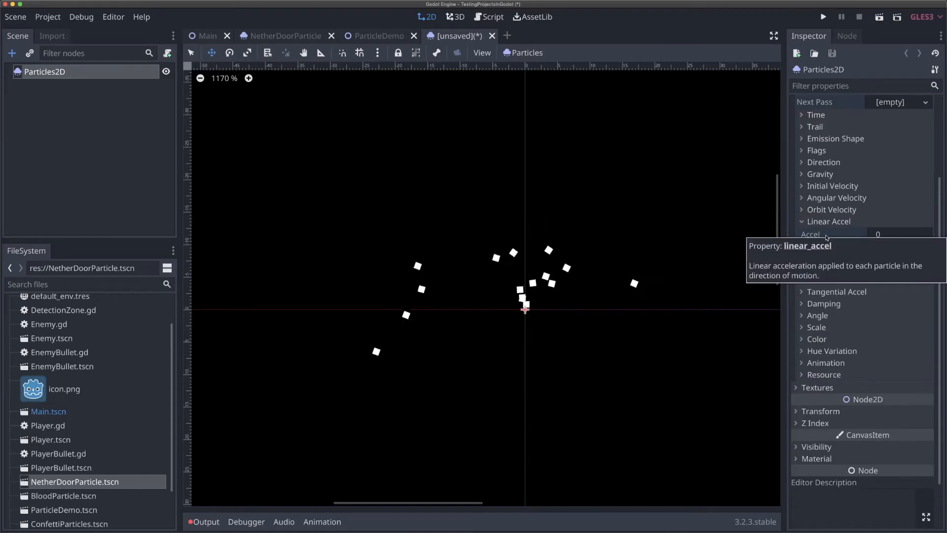
{"action": "left_click", "coordinate": [879, 235]}
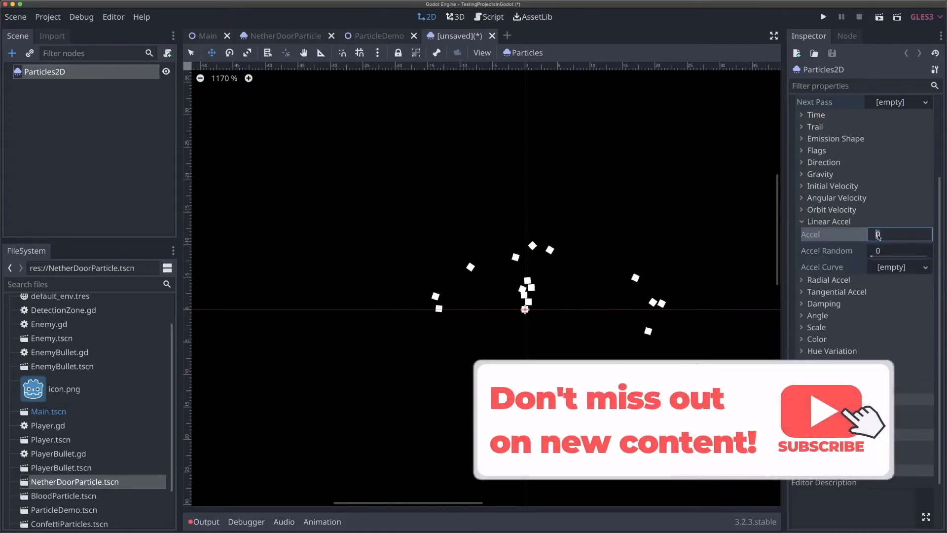
{"action": "type", "text": "10"}
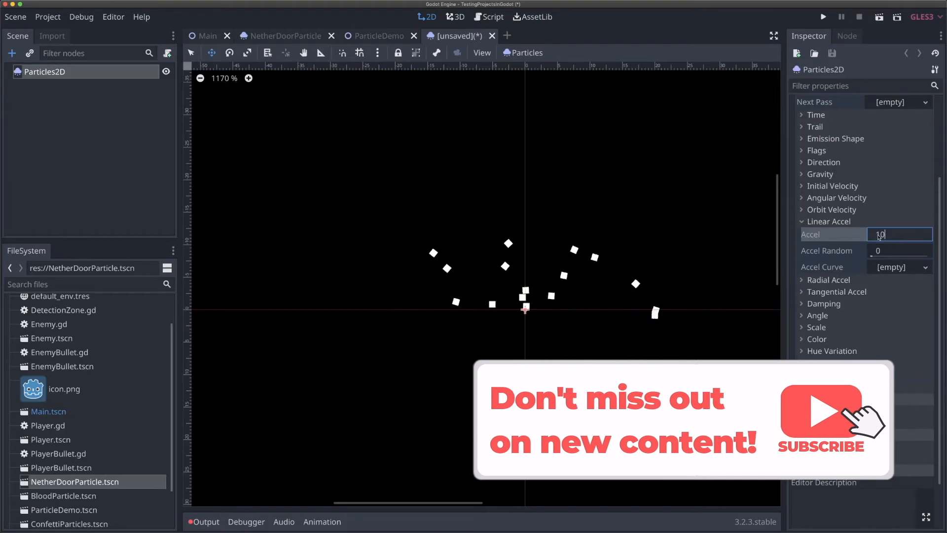
{"action": "key", "text": "Return"}
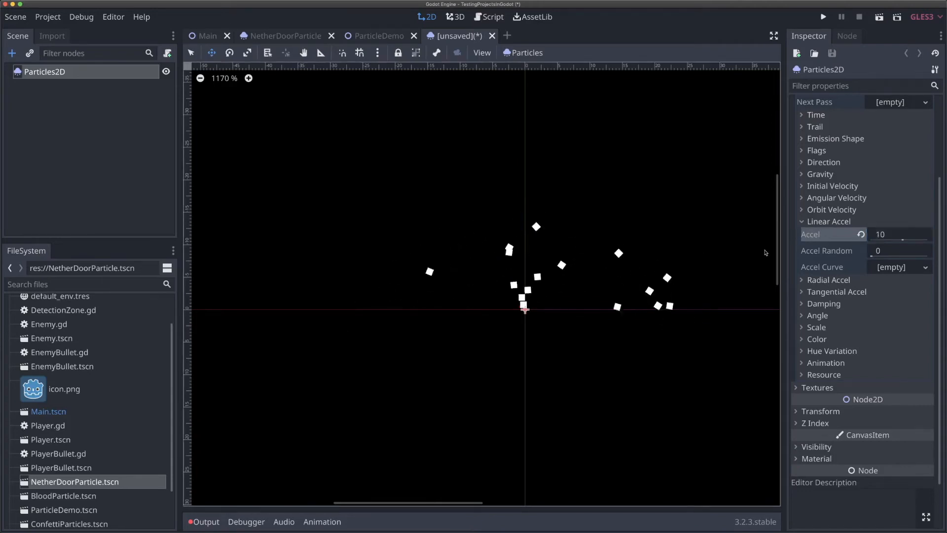
{"action": "left_click", "coordinate": [862, 235]}
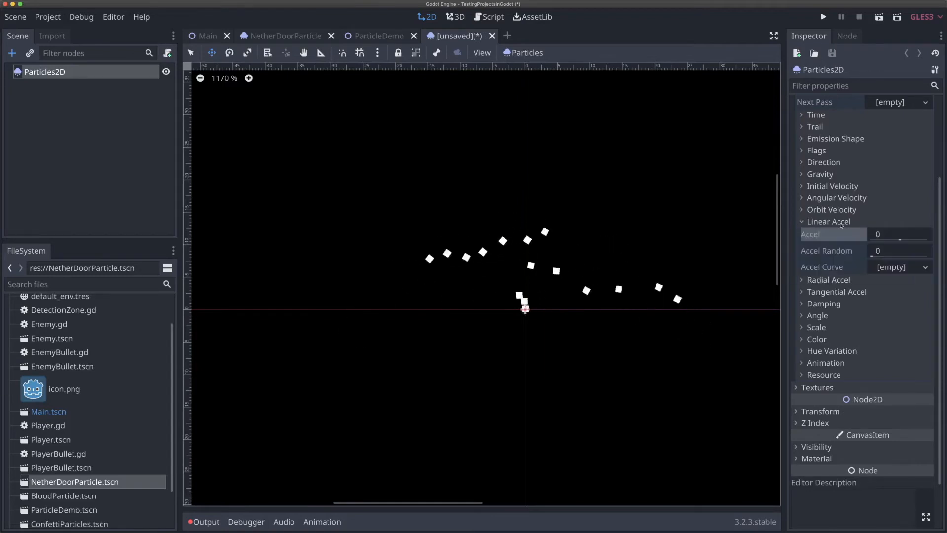
{"action": "left_click", "coordinate": [841, 222]}
- Try a radial acceleration of 10 on the particles, reset it to 0 and collapse the Radial Accel properties
{"action": "left_click", "coordinate": [837, 234]}
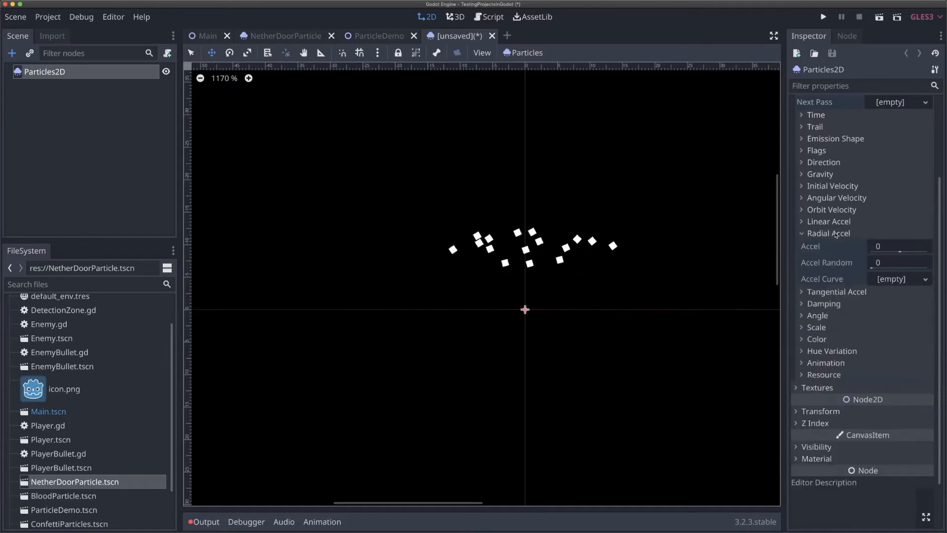
{"action": "left_click", "coordinate": [871, 247]}
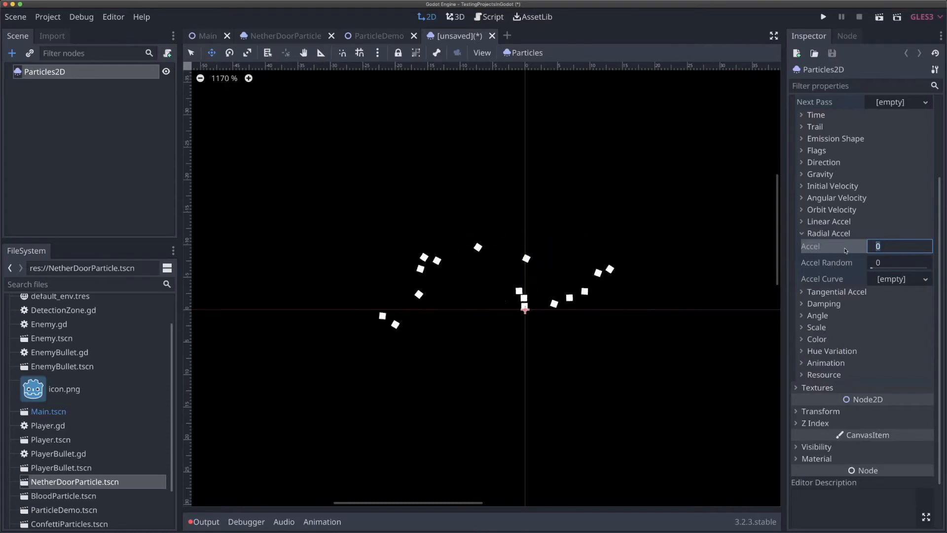
{"action": "type", "text": "10"}
{"action": "key", "text": "Return"}
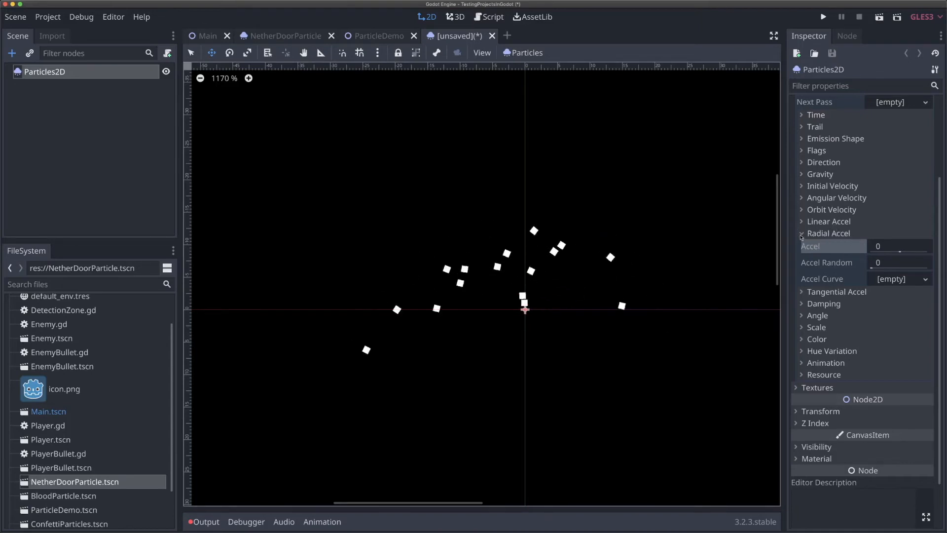
{"action": "left_click", "coordinate": [819, 236]}
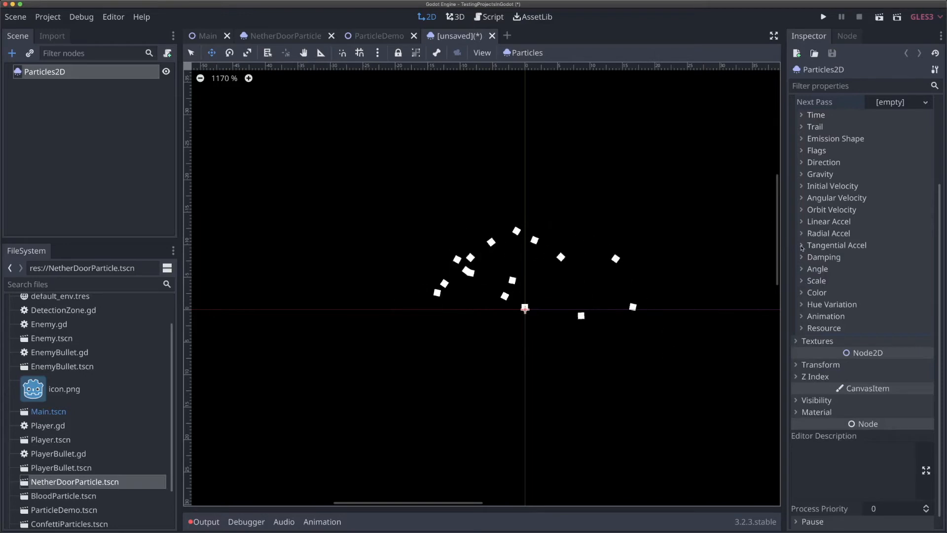
- Expand the process material's Tangential Accel properties and set the acceleration to 10
{"action": "left_click", "coordinate": [809, 246]}
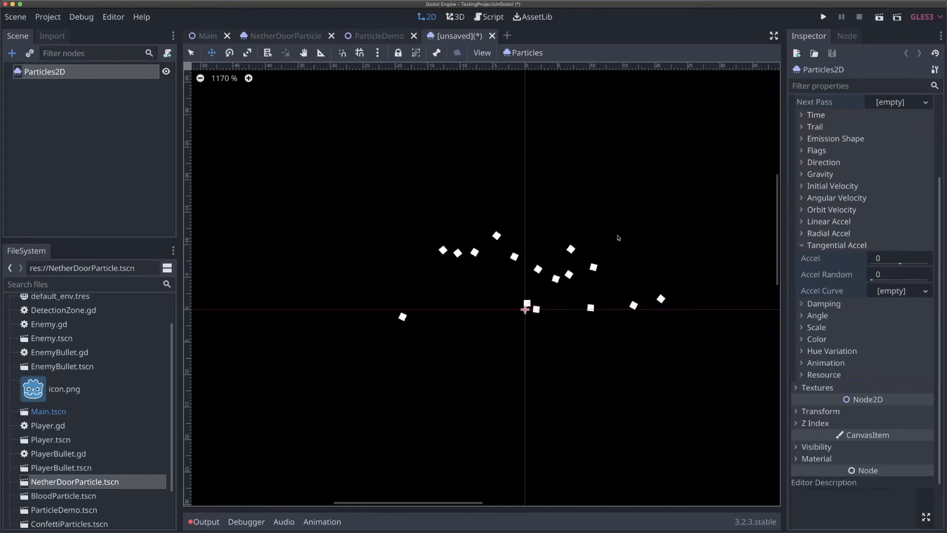
{"action": "mouse_move", "coordinate": [491, 235]}
{"action": "left_mouse_down"}
{"action": "mouse_move", "coordinate": [563, 235]}
{"action": "mouse_move", "coordinate": [501, 236]}
{"action": "left_mouse_up"}
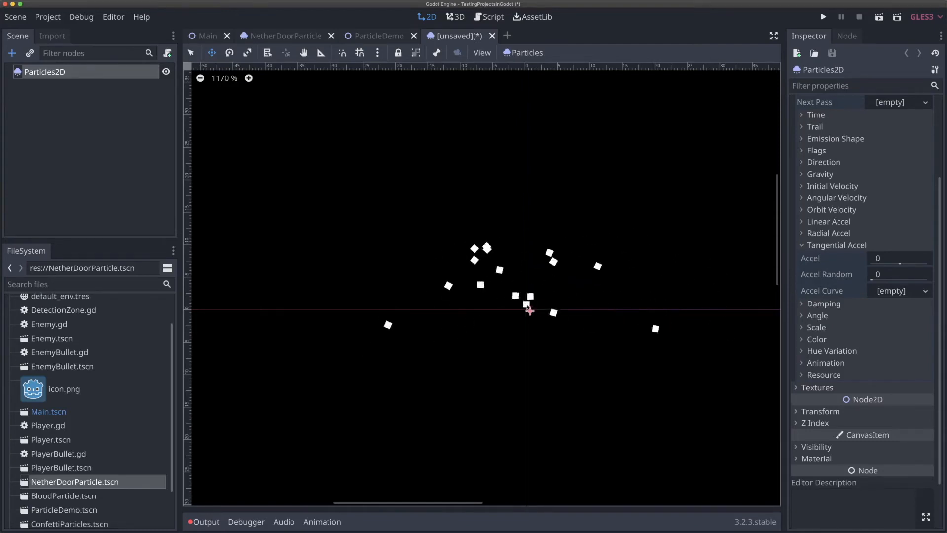
{"action": "left_click_drag", "start_coordinate": [526, 270], "coordinate": [525, 309]}
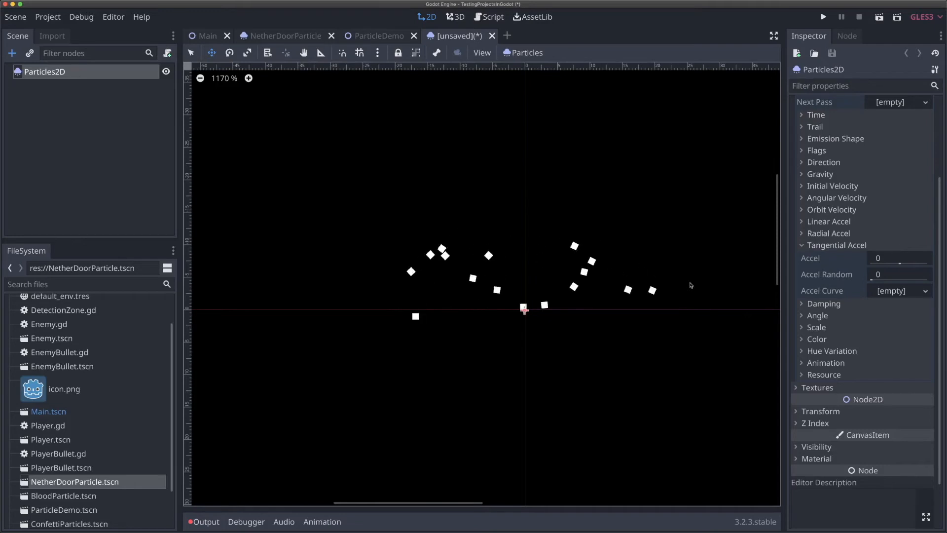
{"action": "left_click", "coordinate": [885, 258]}
{"action": "type", "text": "10"}
{"action": "key", "text": "Return"}
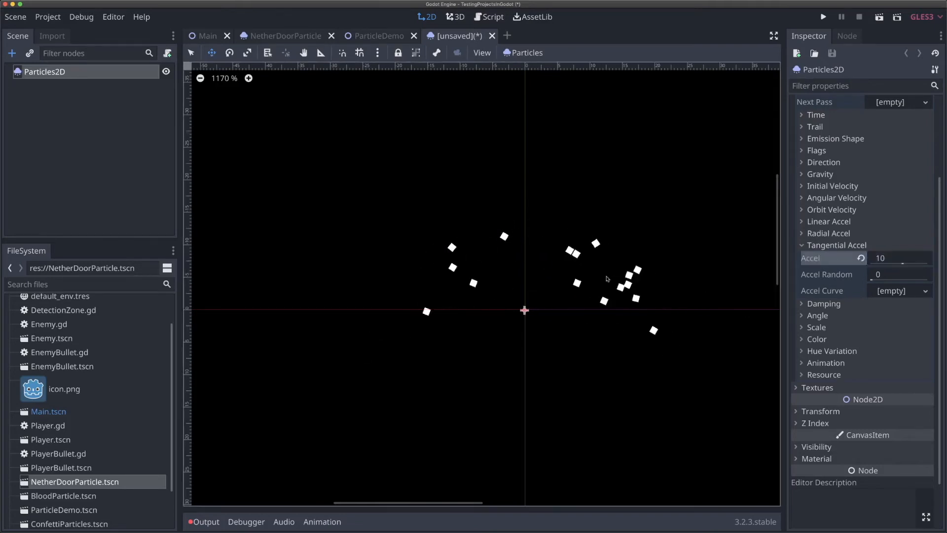
- Raise the particles' tangential acceleration to 50
{"action": "left_click", "coordinate": [890, 259]}
{"action": "type", "text": "50"}
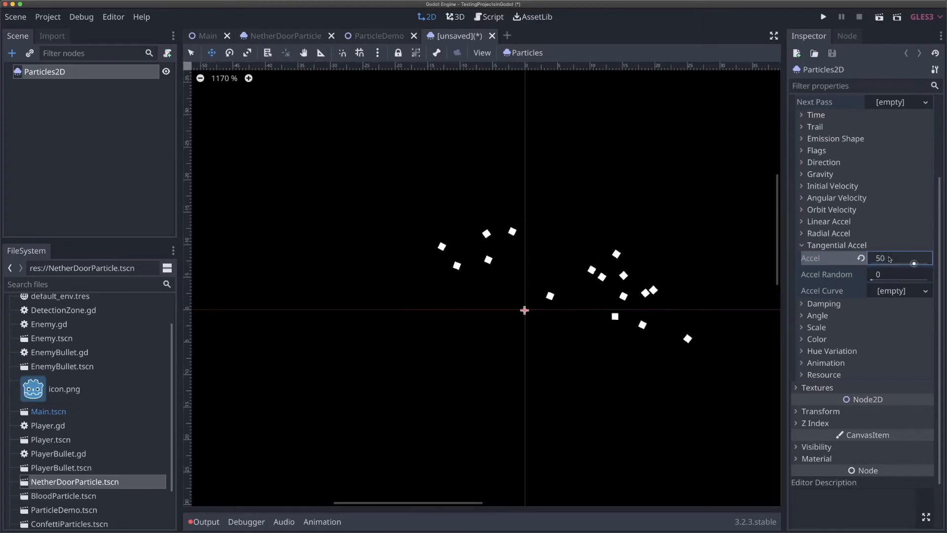
{"action": "key", "text": "Return"}
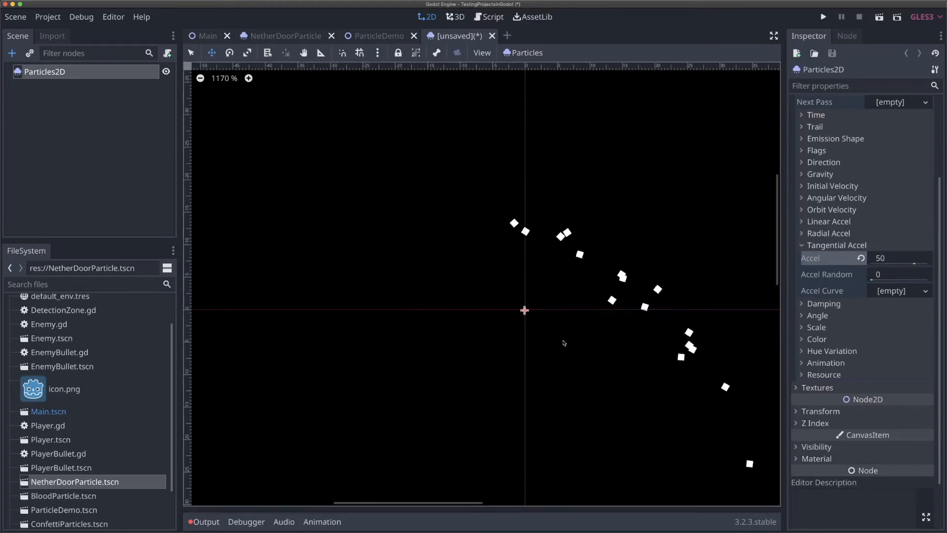
- Expand the Gravity properties and set the y gravity to 0 to observe the tangential acceleration alone
{"action": "scroll", "coordinate": [583, 255], "scroll_direction": "down", "scroll_amount": 3}
{"action": "scroll", "coordinate": [583, 254], "scroll_direction": "down", "scroll_amount": 3}
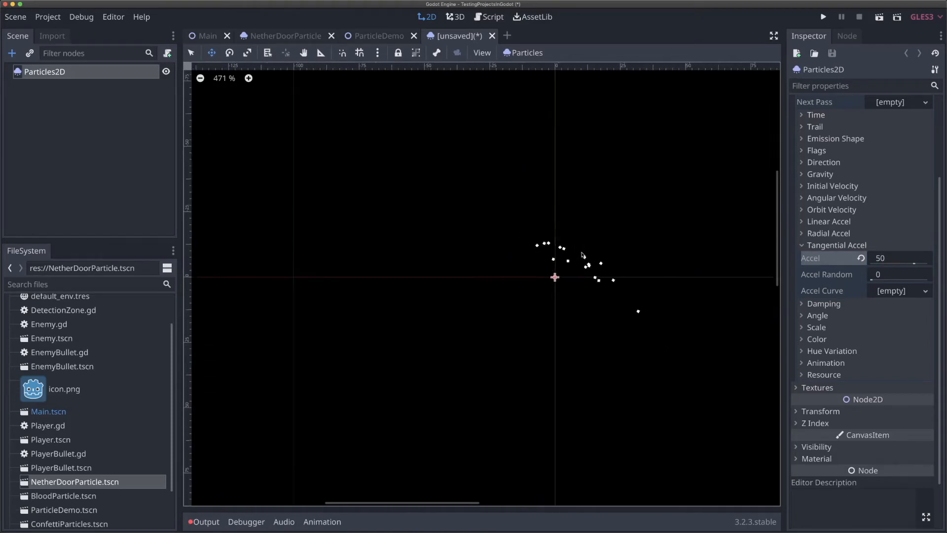
{"action": "left_click", "coordinate": [830, 174]}
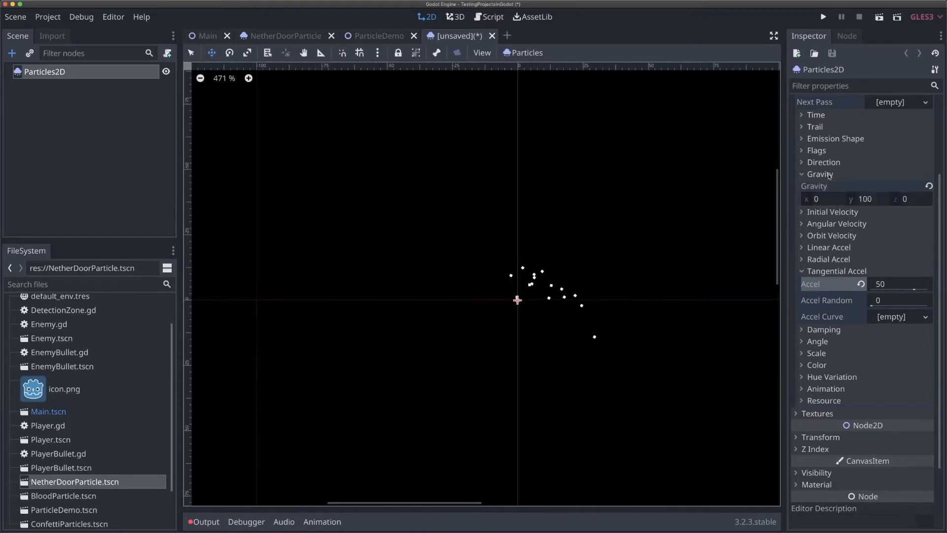
{"action": "left_click", "coordinate": [867, 198]}
{"action": "key", "text": "Return"}
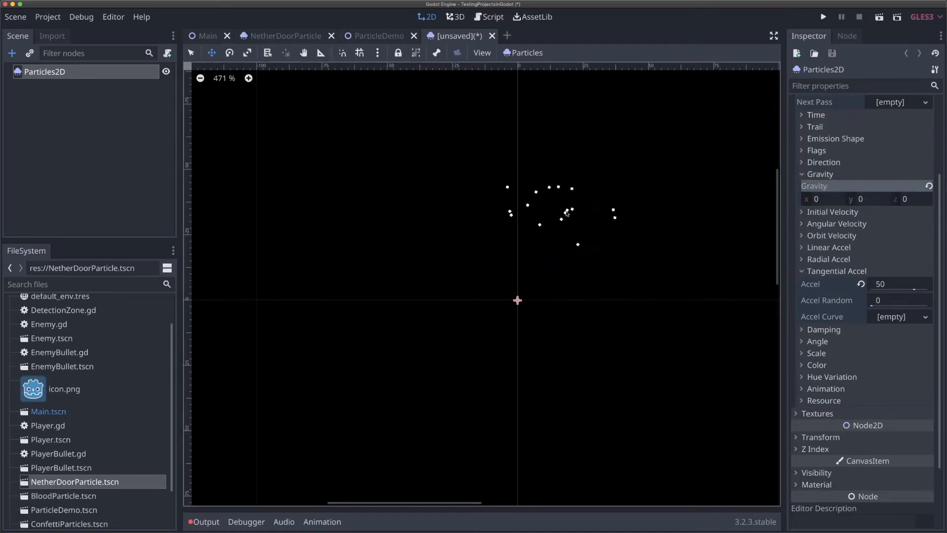
- Check the Linear Accel and Radial Accel properties, and set the tangential acceleration to 100
{"action": "left_click", "coordinate": [835, 248]}
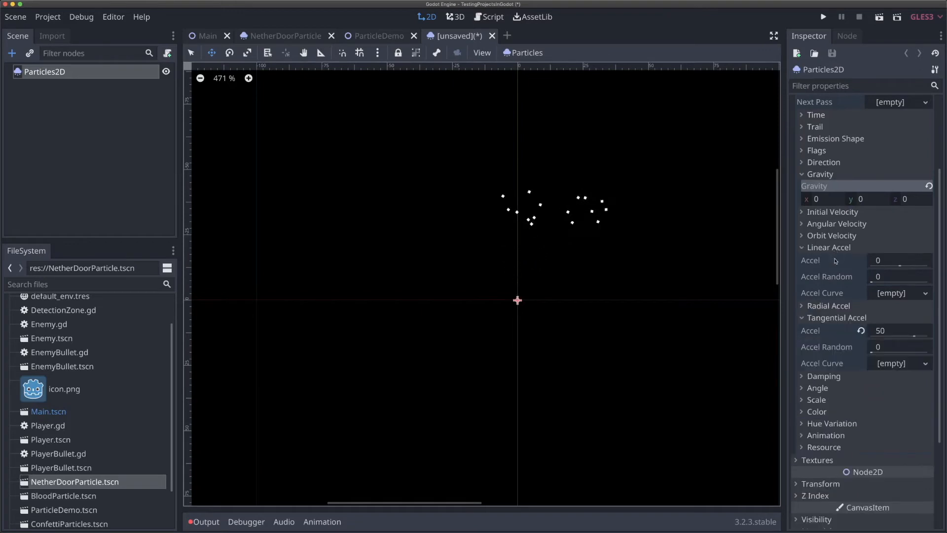
{"action": "left_click", "coordinate": [829, 247]}
{"action": "left_click", "coordinate": [837, 259]}
{"action": "left_click", "coordinate": [837, 259]}
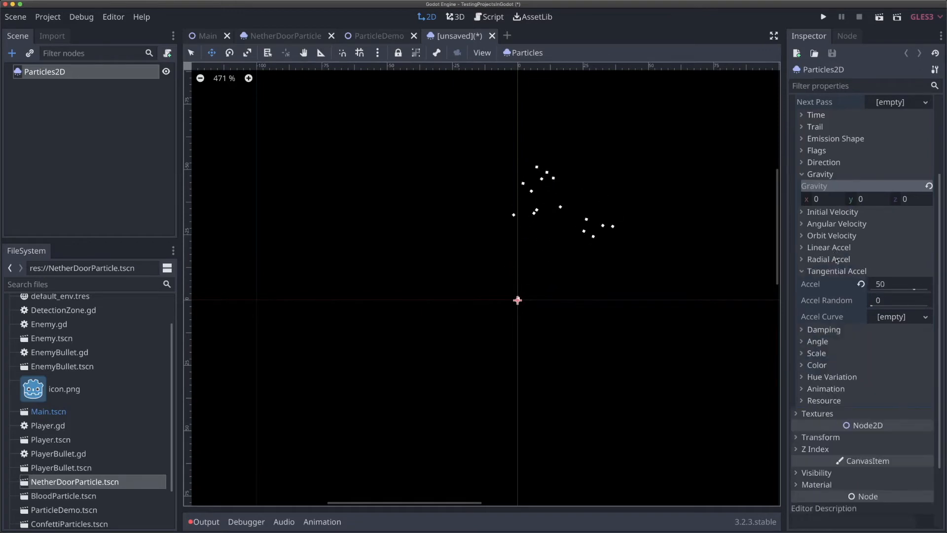
{"action": "left_click", "coordinate": [883, 285]}
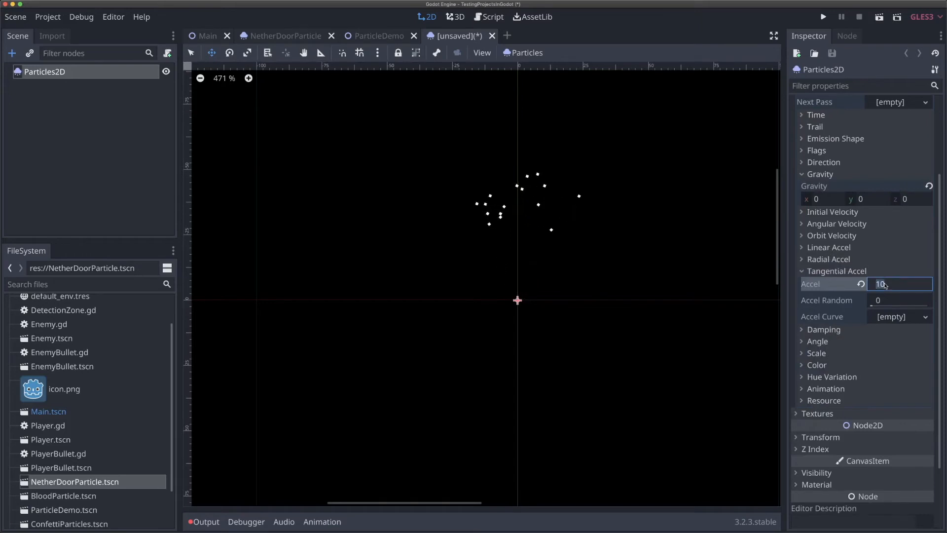
{"action": "key", "text": "Return"}
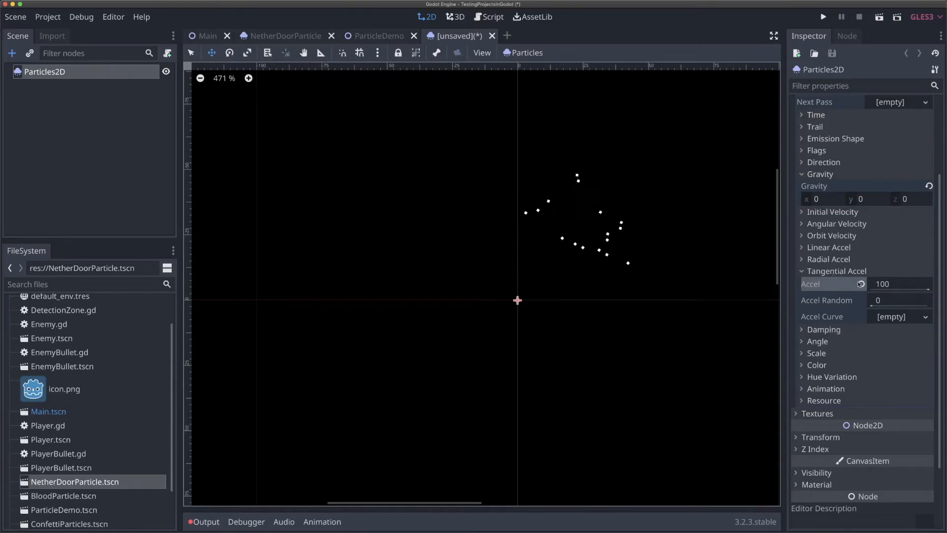
- Reset the tangential acceleration to 0 and the y gravity to 100, collapsing both property groups
{"action": "left_click", "coordinate": [866, 200]}
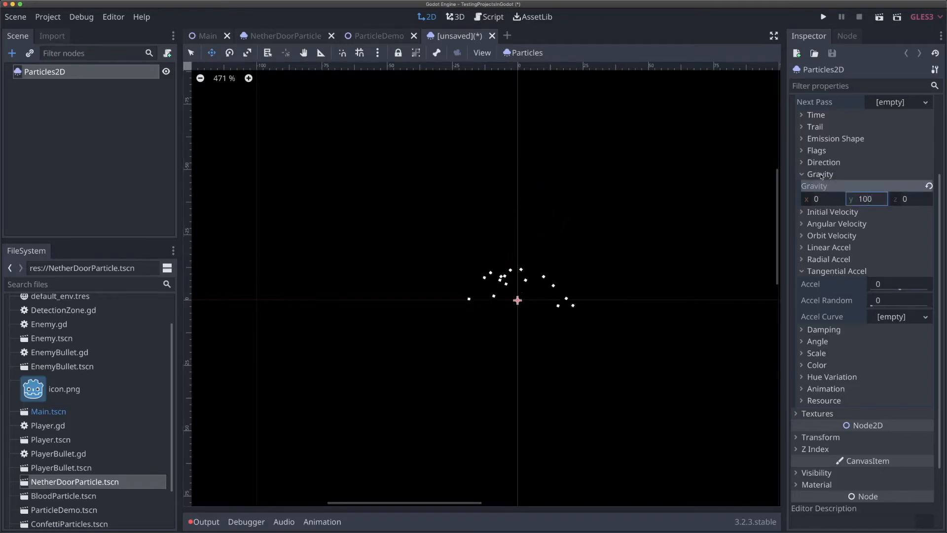
{"action": "left_click", "coordinate": [820, 174]}
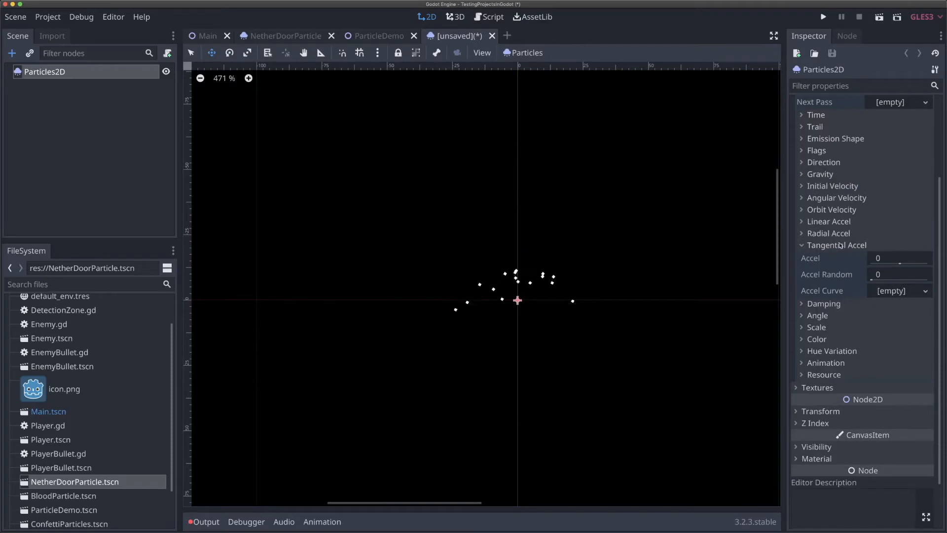
{"action": "left_click", "coordinate": [840, 245]}
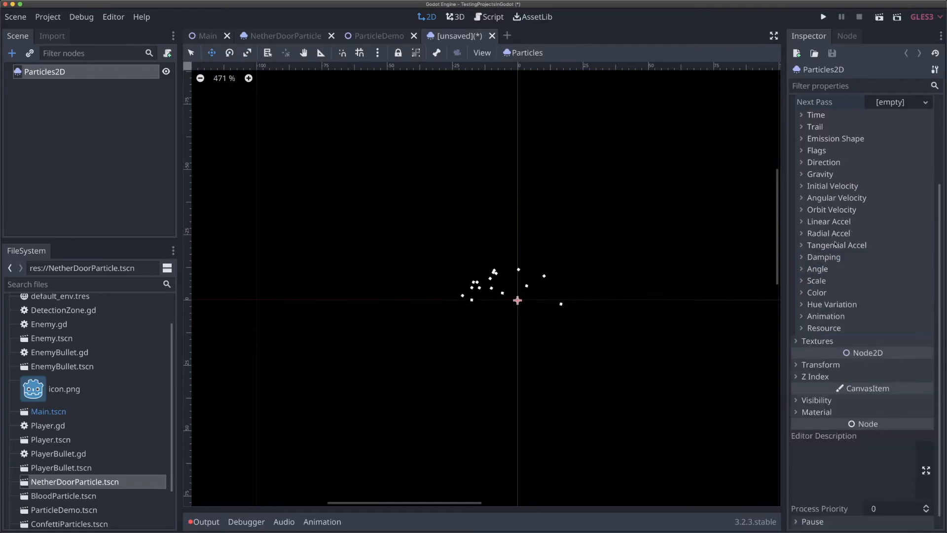
- Expand the process material's Damping properties and set the damping to 100
{"action": "left_click", "coordinate": [828, 258]}
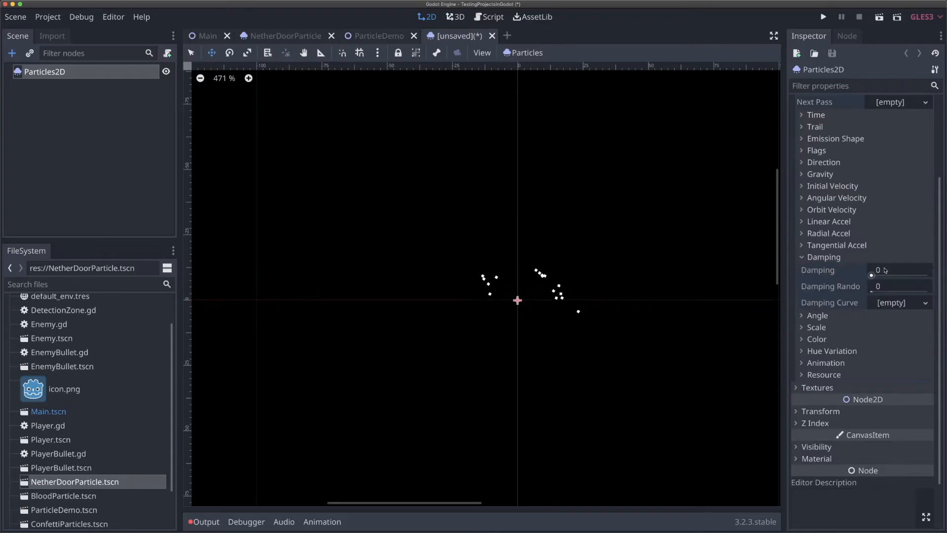
{"action": "left_click", "coordinate": [842, 222]}
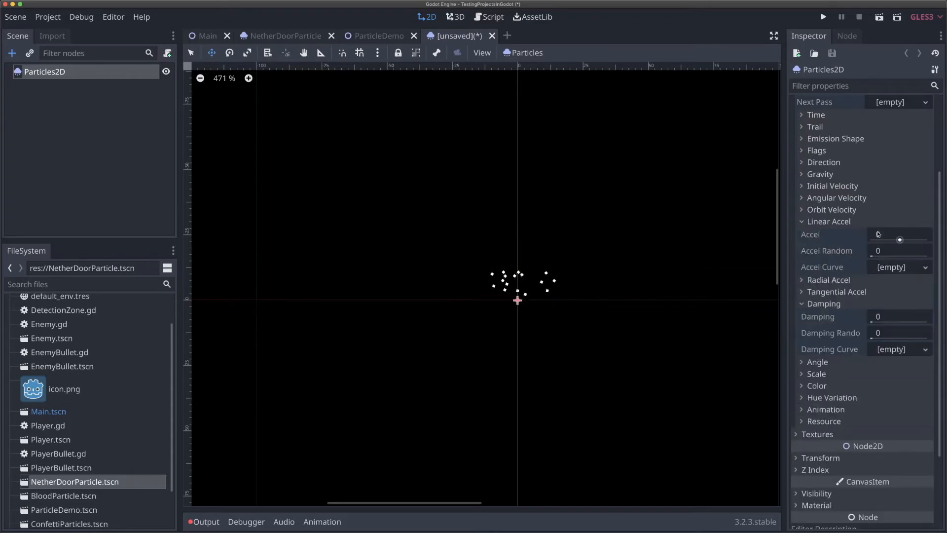
{"action": "left_click", "coordinate": [842, 223]}
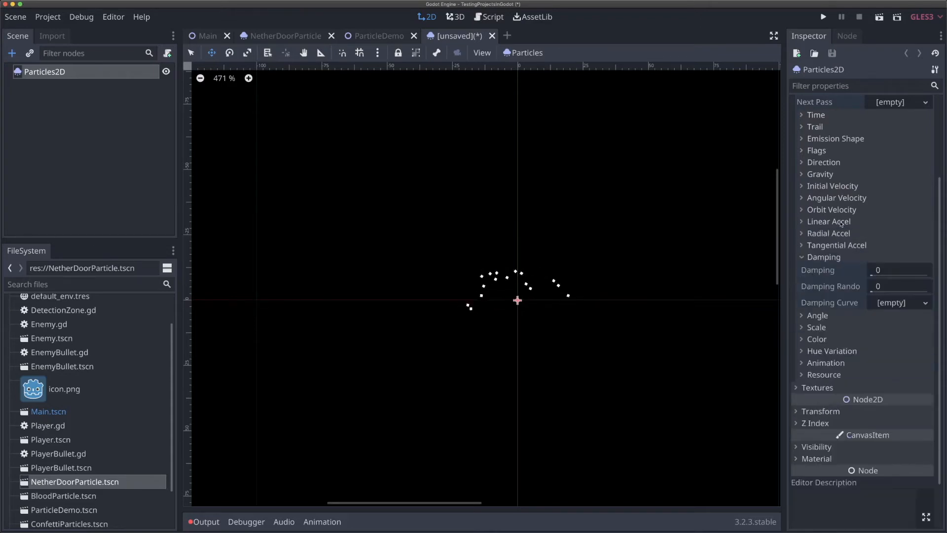
{"action": "left_click", "coordinate": [892, 271]}
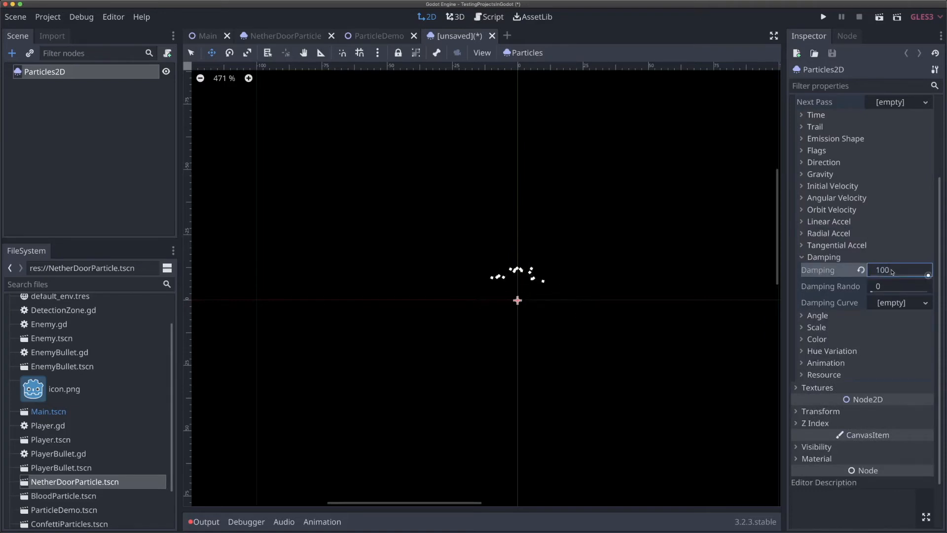
{"action": "left_click", "coordinate": [598, 323]}
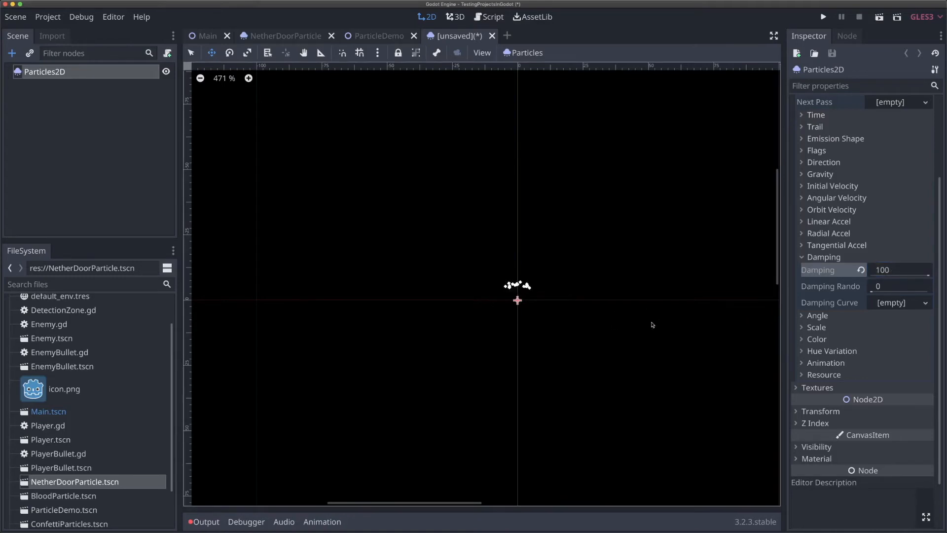
- Examine the damped particles up close, reset the damping to its default and collapse the Damping properties
{"action": "left_click", "coordinate": [820, 174]}
{"action": "left_click", "coordinate": [820, 175]}
{"action": "left_click", "coordinate": [822, 175]}
{"action": "left_click", "coordinate": [822, 175]}
{"action": "scroll", "coordinate": [529, 305], "scroll_direction": "up", "scroll_amount": 15}
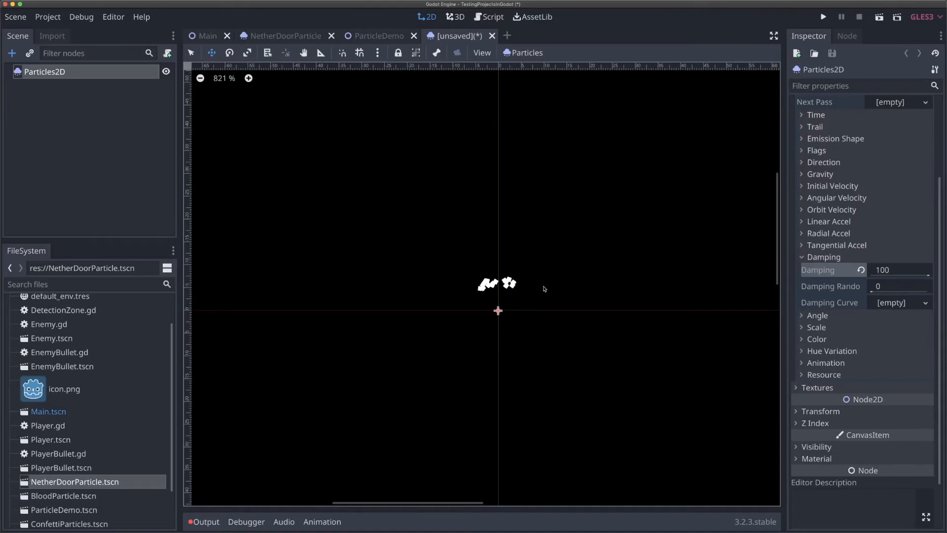
{"action": "scroll", "coordinate": [544, 289], "scroll_direction": "left", "scroll_amount": 5}
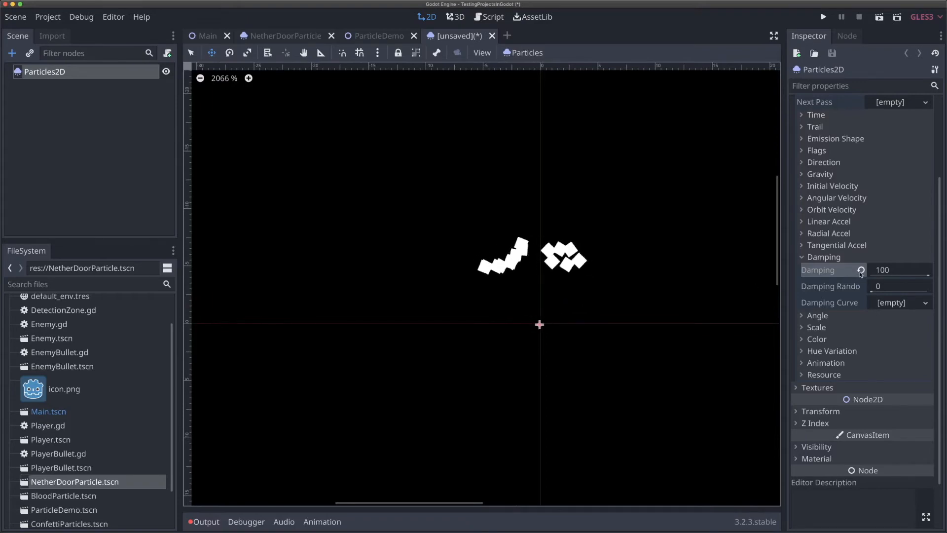
{"action": "left_click", "coordinate": [823, 257]}
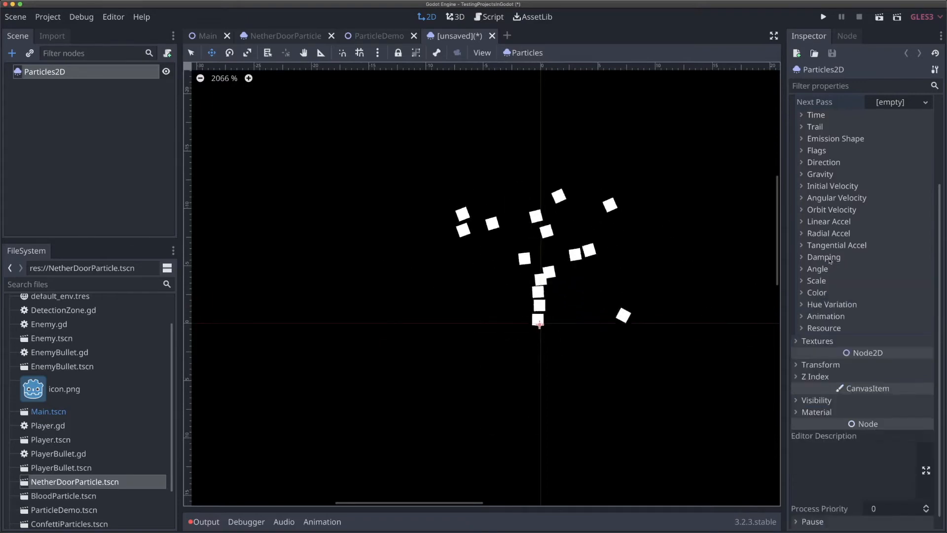
- Expand the process material's Angle properties and set the particle angle to 30
{"action": "left_click", "coordinate": [825, 269]}
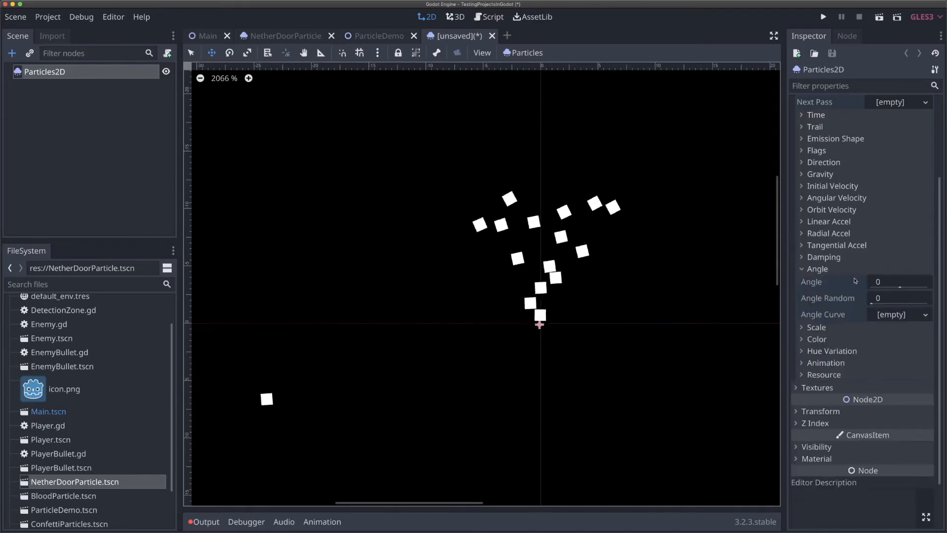
{"action": "left_click", "coordinate": [897, 283]}
{"action": "type", "text": "30"}
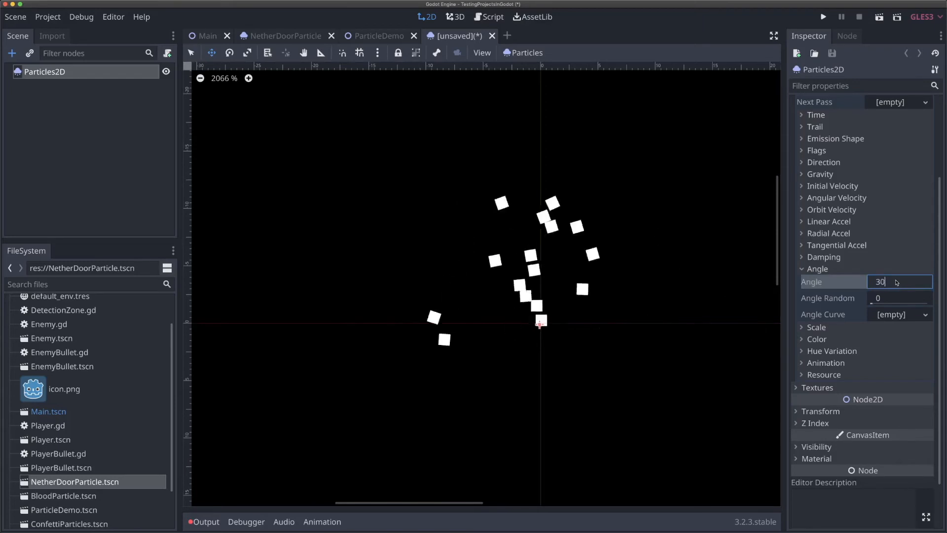
{"action": "key", "text": "Return"}
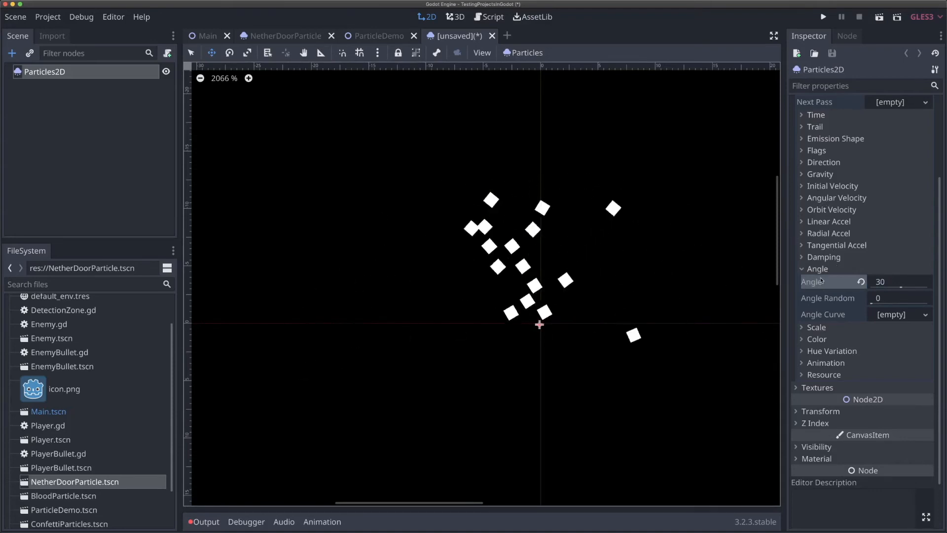
- Set Angle Random to 0.5, check the rotated particles, and collapse the Angle properties
{"action": "left_click", "coordinate": [893, 299]}
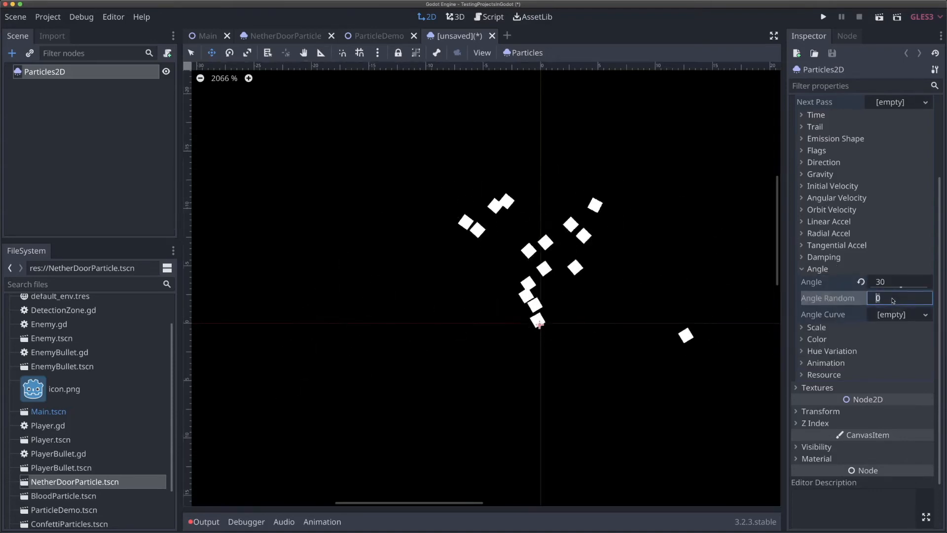
{"action": "type", "text": "0.5"}
{"action": "key", "text": "Return"}
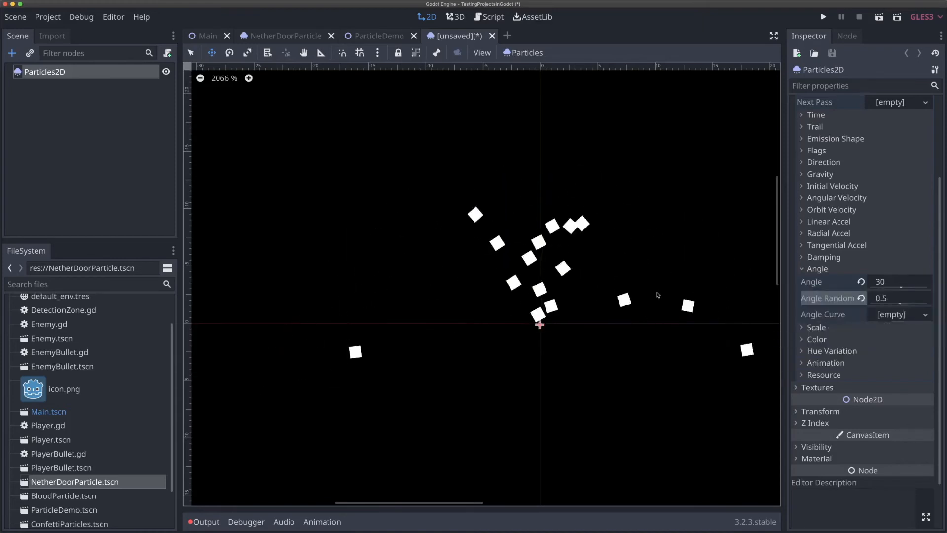
{"action": "scroll", "coordinate": [658, 295], "scroll_direction": "down", "scroll_amount": 5}
{"action": "scroll", "coordinate": [658, 295], "scroll_direction": "down", "scroll_amount": 1}
{"action": "scroll", "coordinate": [657, 294], "scroll_direction": "right", "scroll_amount": 5}
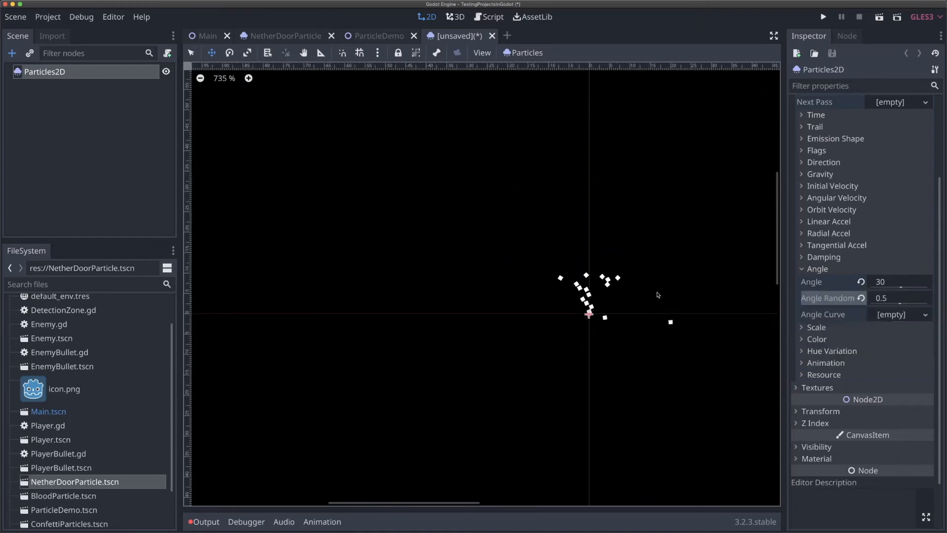
{"action": "left_click", "coordinate": [830, 271]}
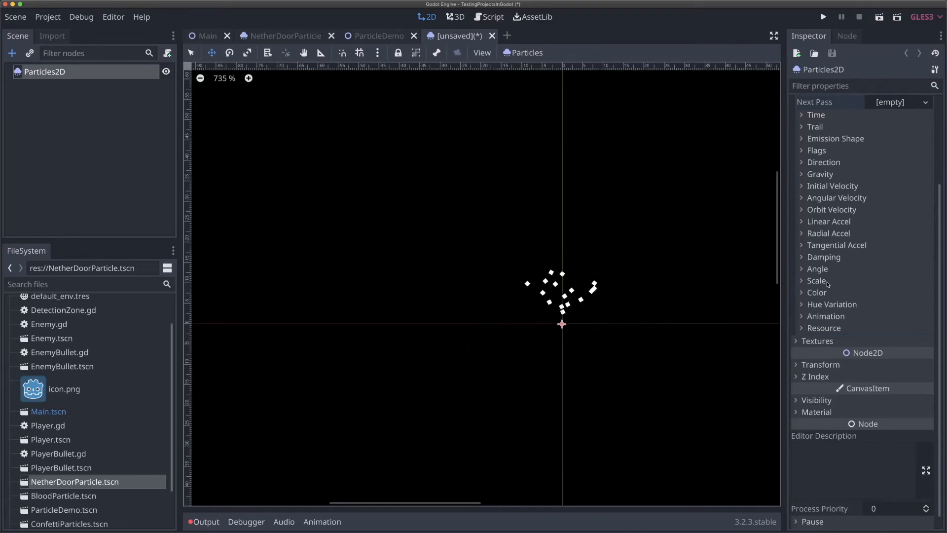
- Expand the process material's Scale properties and set the particle scale to 2
{"action": "left_click", "coordinate": [827, 283]}
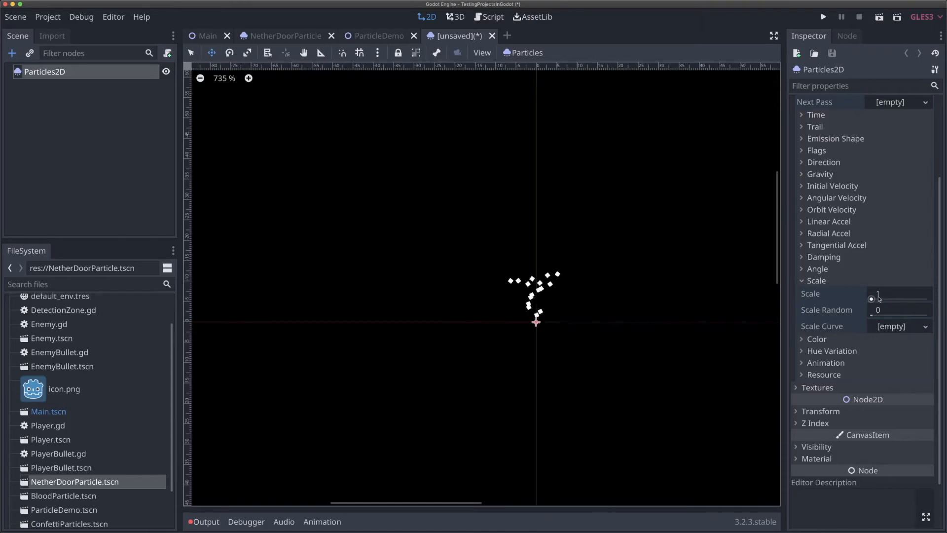
{"action": "scroll", "coordinate": [658, 327], "scroll_direction": "up", "scroll_amount": 4}
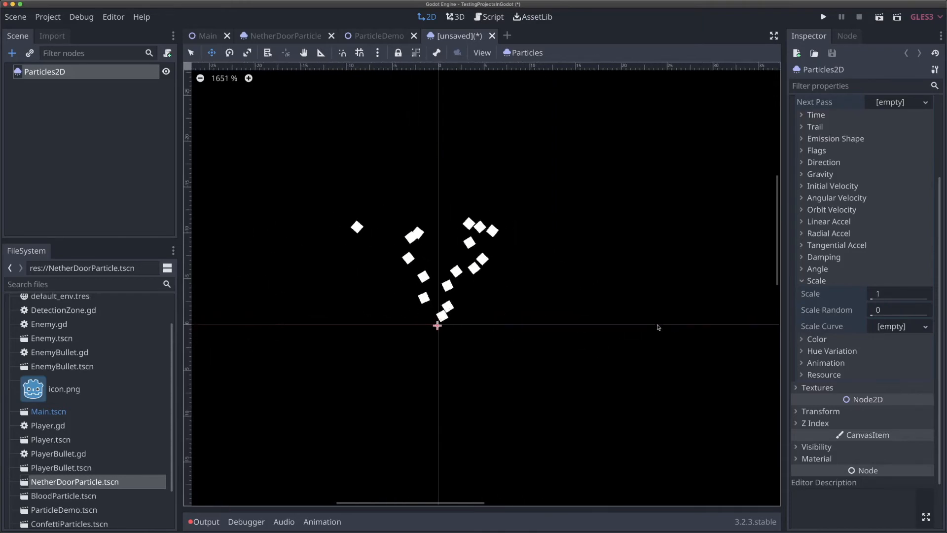
{"action": "left_click", "coordinate": [895, 299]}
{"action": "type", "text": "2"}
{"action": "key", "text": "Return"}
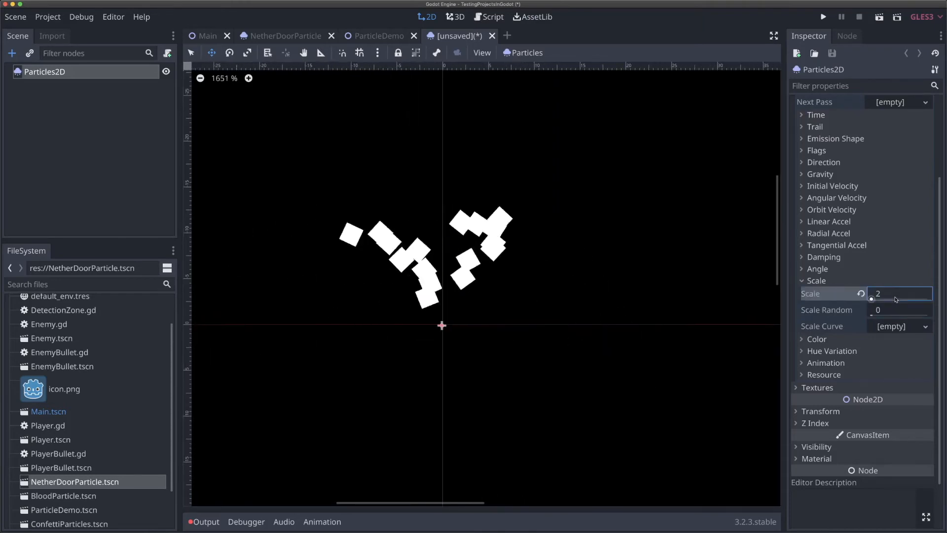
- Try a particle scale of 0.5, and reset the scale to its default
{"action": "type", "text": "0.5"}
{"action": "key", "text": "Return"}
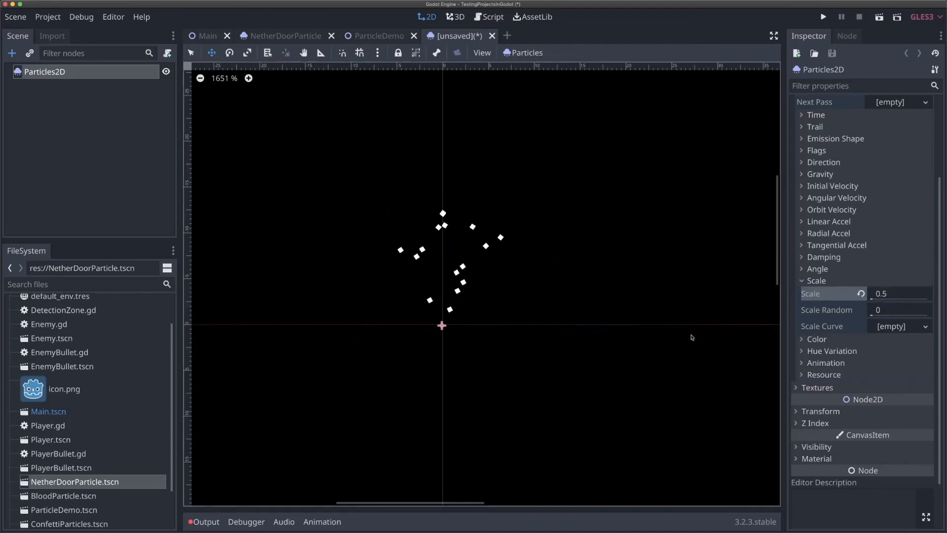
{"action": "left_click", "coordinate": [861, 293]}
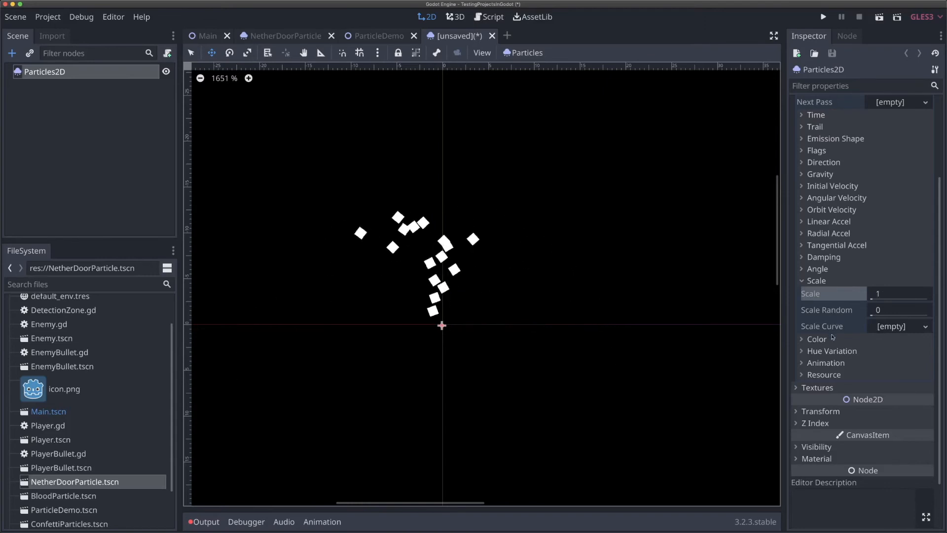
- Assign a new CurveTexture as the Scale Curve and lower its curve's end point to about 0.5
{"action": "left_click", "coordinate": [915, 328]}
{"action": "left_click", "coordinate": [904, 342]}
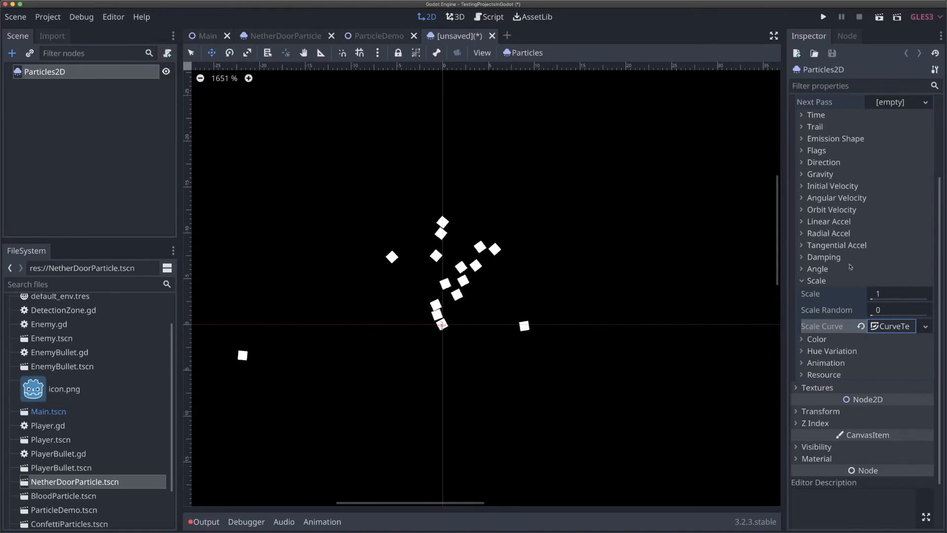
{"action": "left_click", "coordinate": [892, 327]}
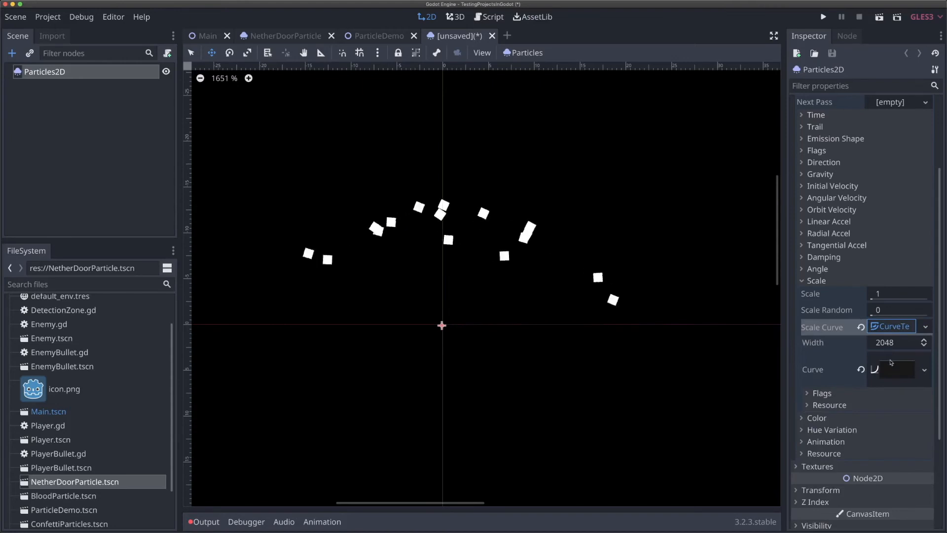
{"action": "left_click", "coordinate": [893, 370]}
{"action": "scroll", "coordinate": [891, 363], "scroll_direction": "down", "scroll_amount": 3}
{"action": "scroll", "coordinate": [891, 363], "scroll_direction": "down", "scroll_amount": 2}
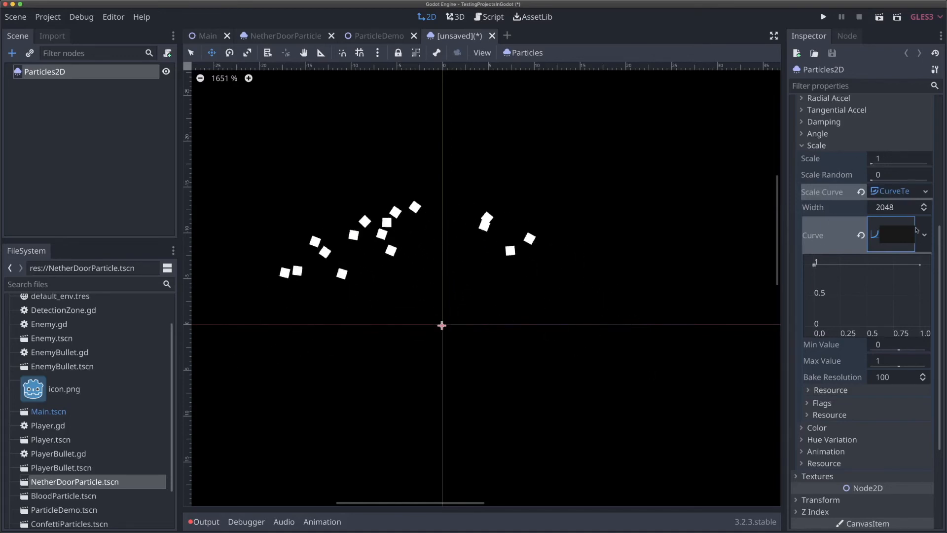
{"action": "left_click_drag", "start_coordinate": [921, 268], "coordinate": [921, 297]}
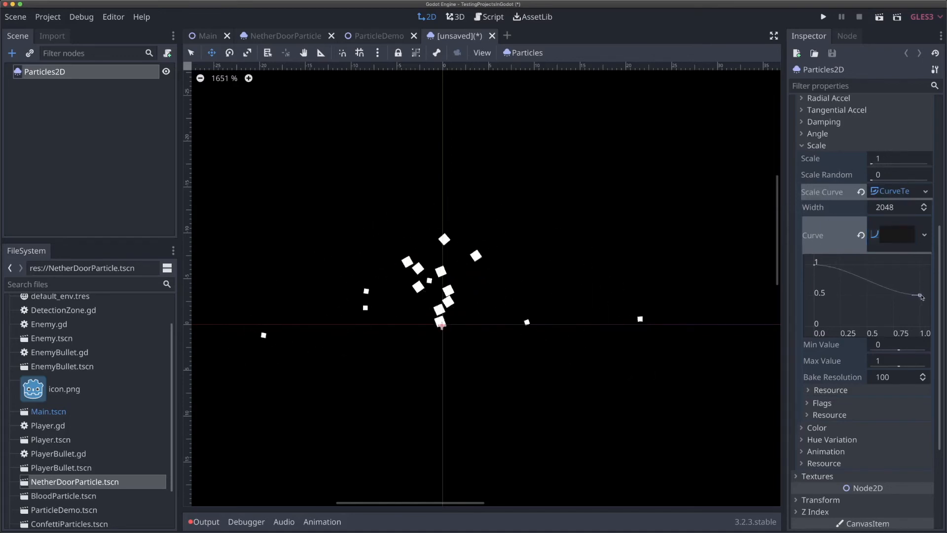
- Try a particle scale of 20 with the curve applied, and reset the scale to its default
{"action": "left_click", "coordinate": [886, 160]}
{"action": "type", "text": "20"}
{"action": "key", "text": "Return"}
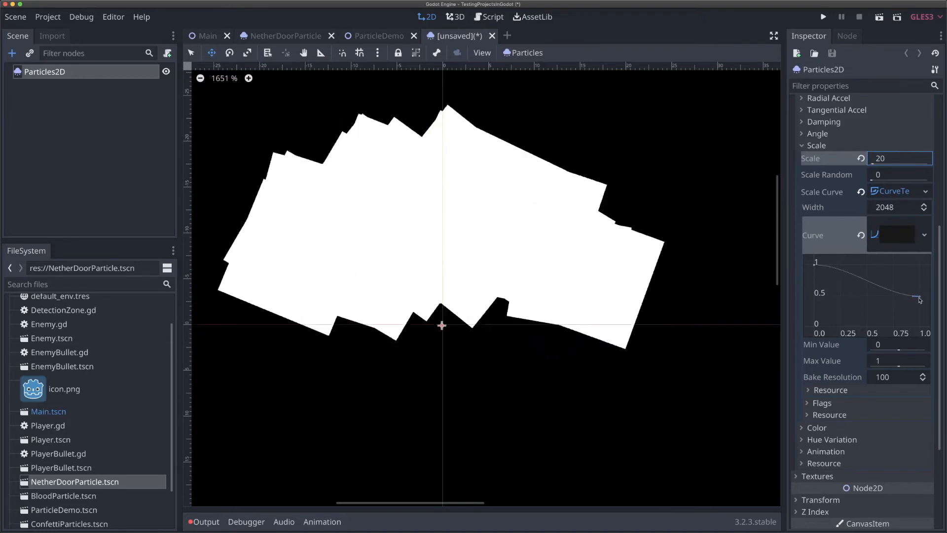
{"action": "left_click", "coordinate": [861, 158]}
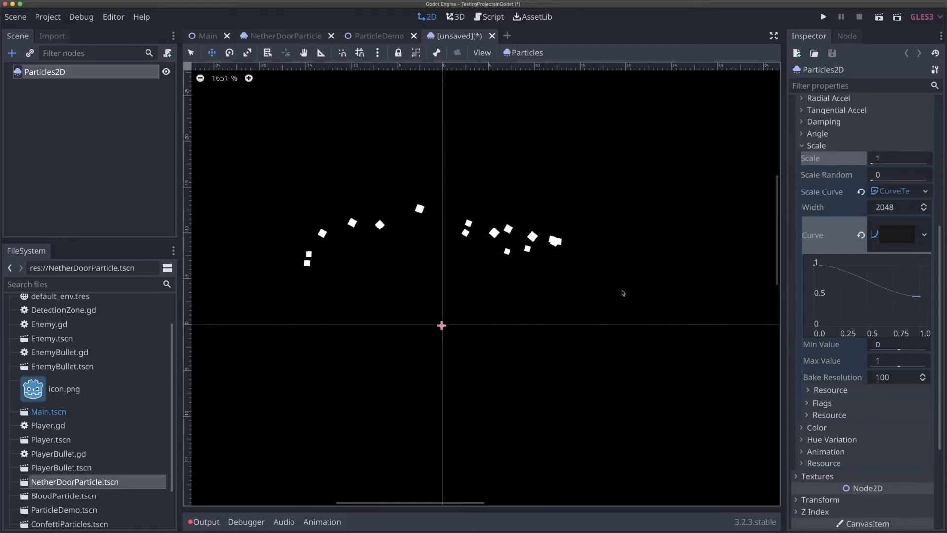
{"action": "scroll", "coordinate": [623, 294], "scroll_direction": "left", "scroll_amount": 1}
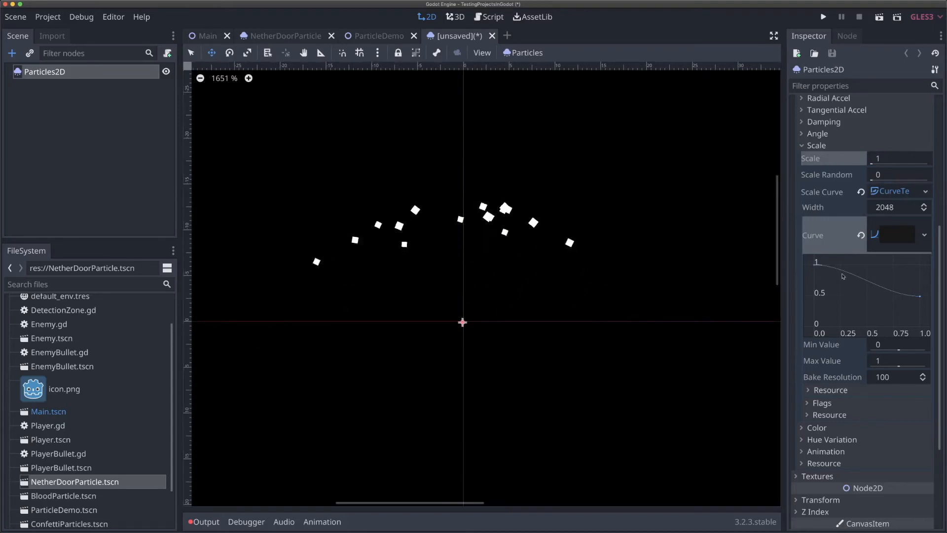
- Reposition the scale curve's end point to about 0.5 on the time axis at a value of about 0.5
{"action": "mouse_move", "coordinate": [921, 297]}
{"action": "left_mouse_down"}
{"action": "mouse_move", "coordinate": [920, 318]}
{"action": "mouse_move", "coordinate": [920, 279]}
{"action": "left_mouse_up"}
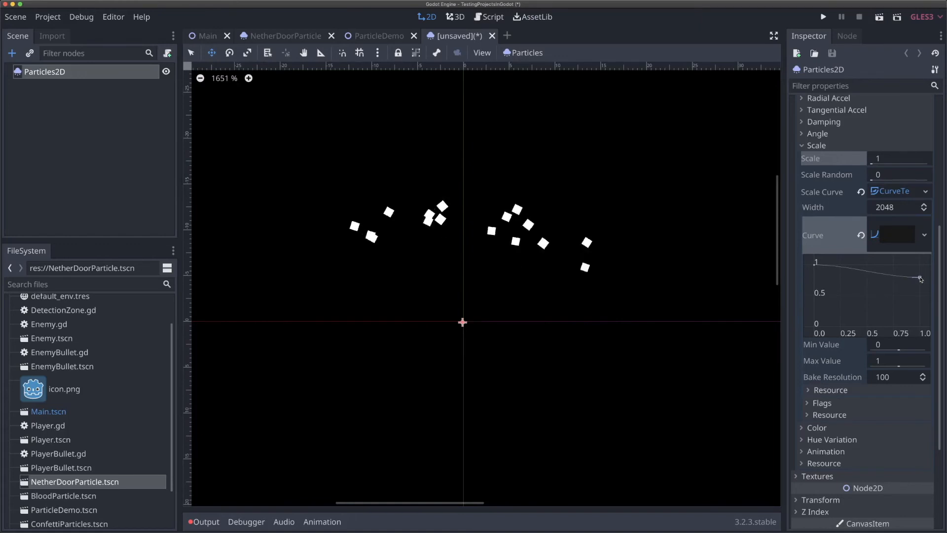
{"action": "left_click_drag", "start_coordinate": [918, 280], "coordinate": [868, 284]}
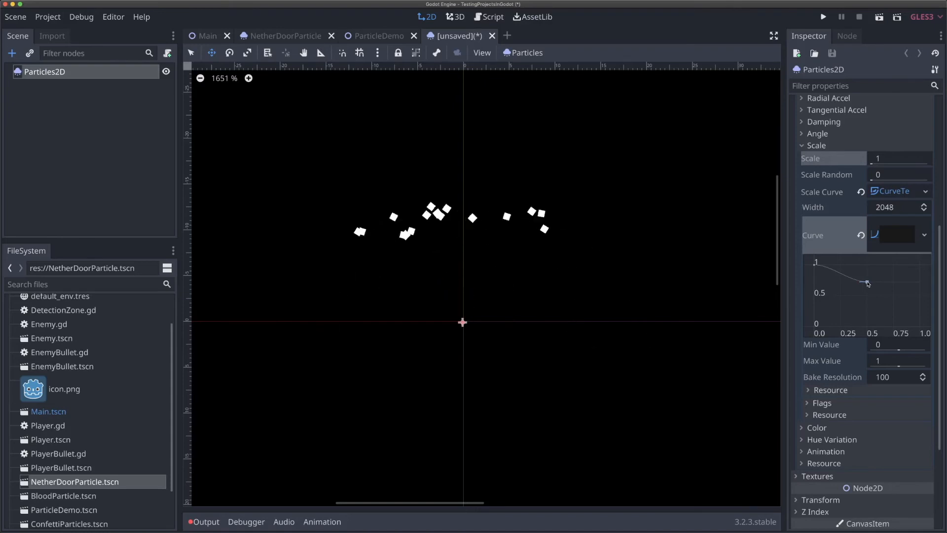
{"action": "left_click_drag", "start_coordinate": [868, 284], "coordinate": [868, 298]}
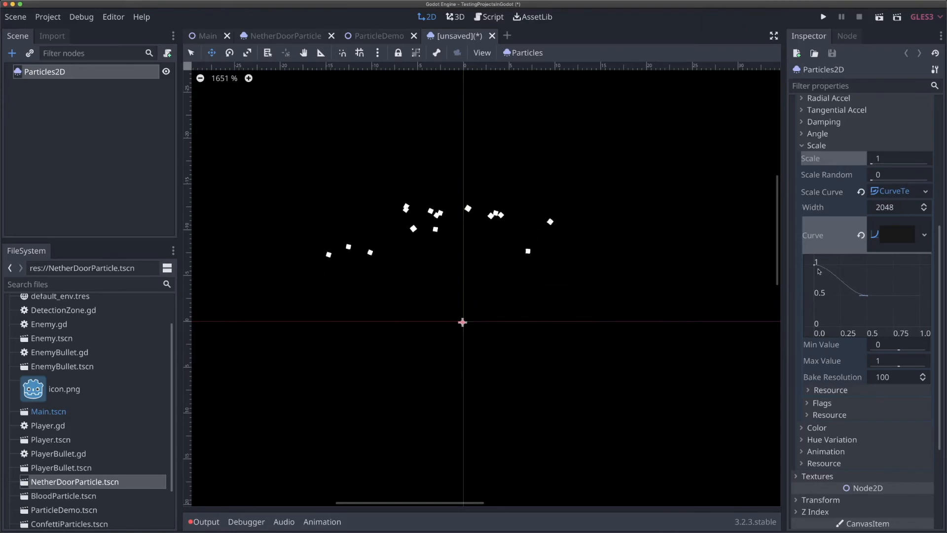
- Add a third curve point at the end of the lifetime at about 0.85 and lower the middle point to near 0
{"action": "right_click", "coordinate": [894, 309]}
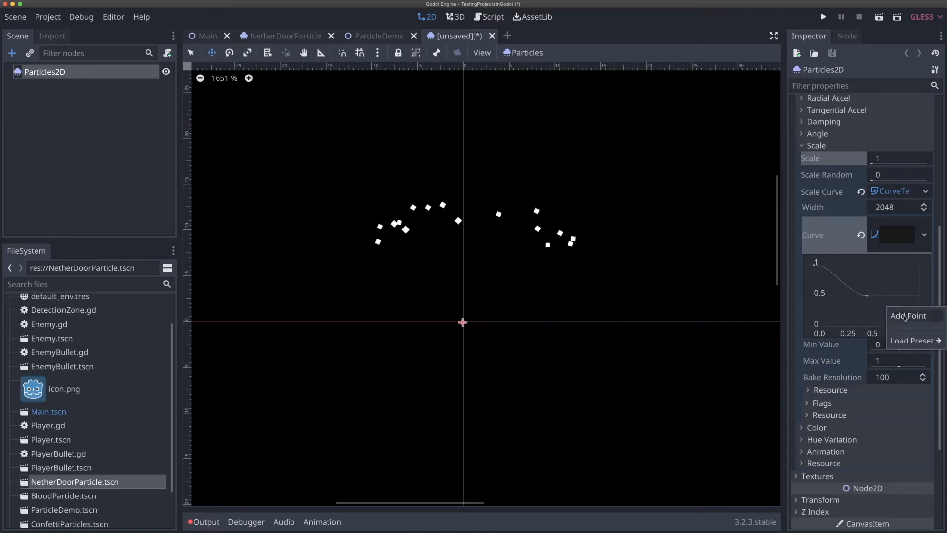
{"action": "left_click", "coordinate": [895, 312]}
{"action": "left_click_drag", "start_coordinate": [913, 301], "coordinate": [920, 276]}
{"action": "left_click_drag", "start_coordinate": [868, 296], "coordinate": [869, 322]}
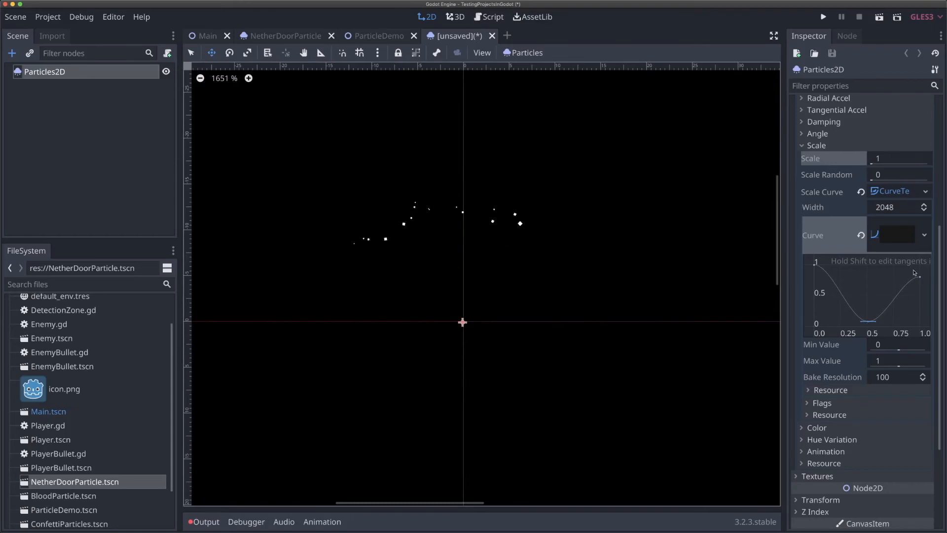
- Try different timings for the scale curve by shifting its low middle point and its end point along the time axis
{"action": "left_click_drag", "start_coordinate": [869, 322], "coordinate": [843, 320]}
{"action": "left_click_drag", "start_coordinate": [921, 280], "coordinate": [869, 275]}
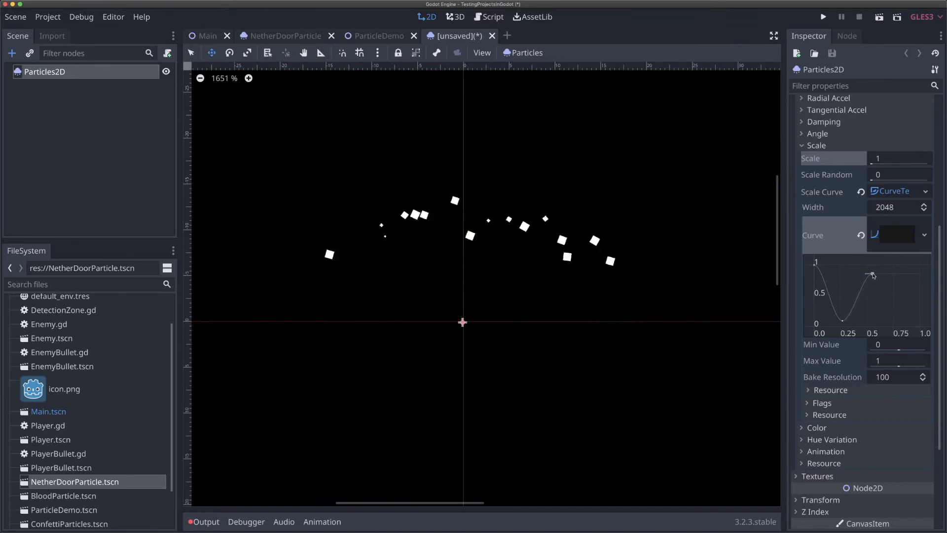
{"action": "left_click_drag", "start_coordinate": [873, 275], "coordinate": [922, 275]}
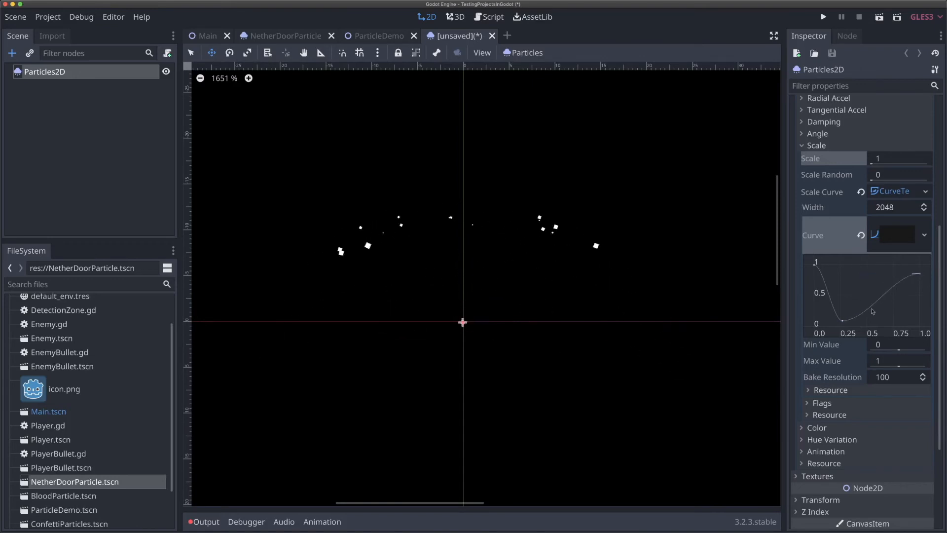
{"action": "left_click_drag", "start_coordinate": [843, 322], "coordinate": [852, 318]}
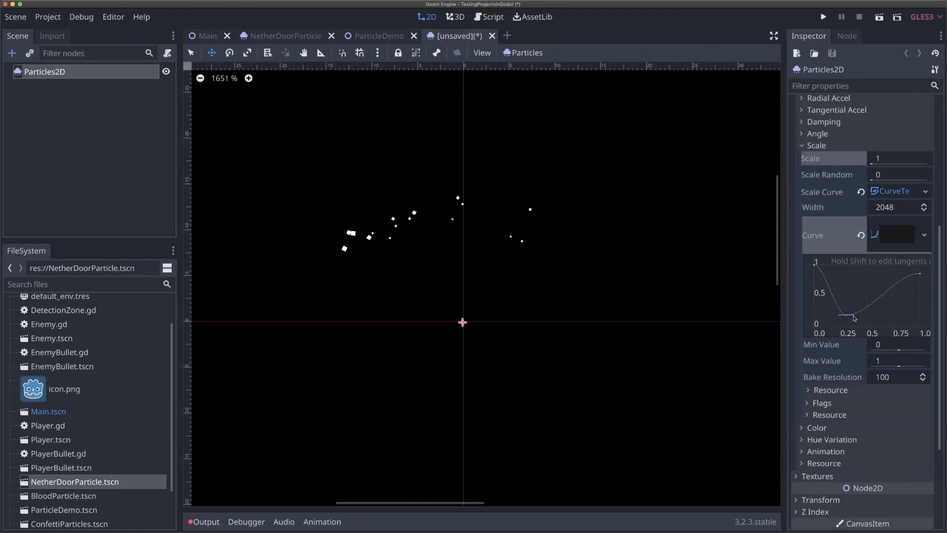
{"action": "mouse_move", "coordinate": [854, 316]}
{"action": "left_mouse_down"}
{"action": "mouse_move", "coordinate": [860, 300]}
{"action": "mouse_move", "coordinate": [864, 321]}
{"action": "mouse_move", "coordinate": [854, 285]}
{"action": "mouse_move", "coordinate": [869, 300]}
{"action": "mouse_move", "coordinate": [854, 277]}
{"action": "mouse_move", "coordinate": [872, 337]}
{"action": "mouse_move", "coordinate": [867, 300]}
{"action": "mouse_move", "coordinate": [872, 320]}
{"action": "left_mouse_up"}
- Remove the scale curve's middle point and lower its end point close to the bottom of the graph
{"action": "right_click", "coordinate": [847, 316]}
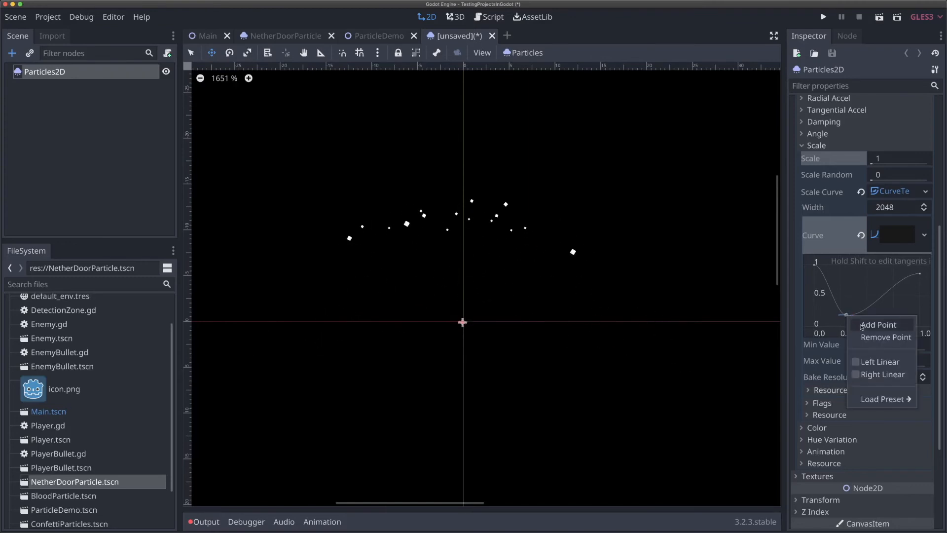
{"action": "left_click", "coordinate": [886, 337]}
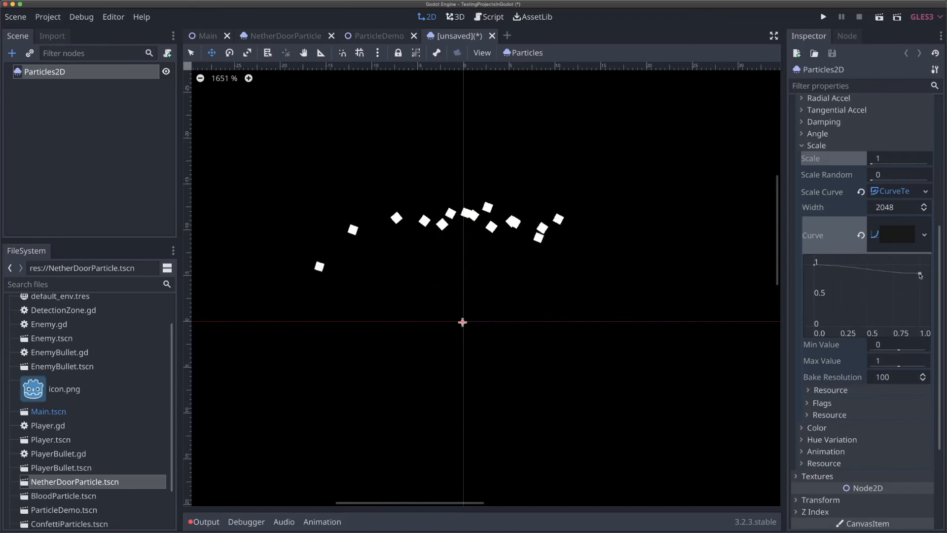
{"action": "left_click_drag", "start_coordinate": [920, 277], "coordinate": [928, 313]}
- Collapse the curve editor, the CurveTexture details and the Scale properties
{"action": "left_click", "coordinate": [890, 241]}
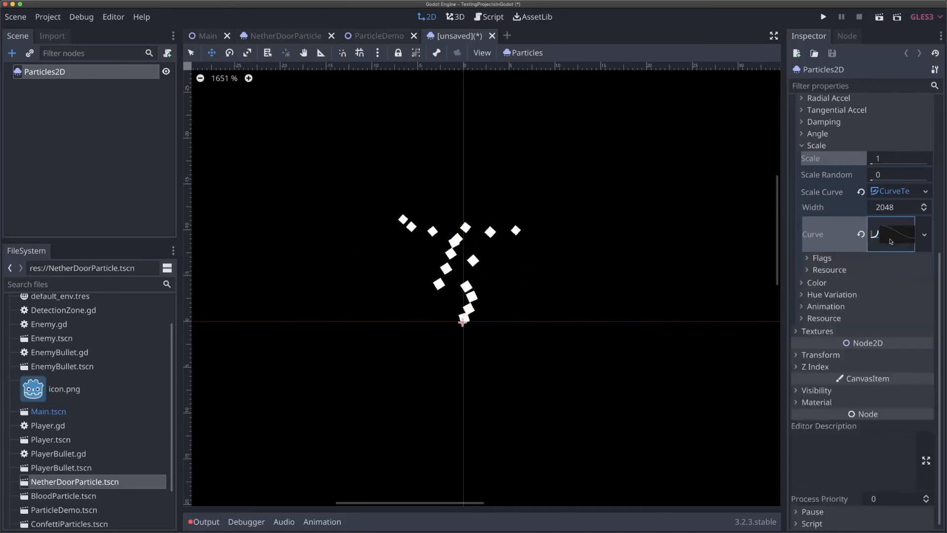
{"action": "left_click", "coordinate": [891, 192]}
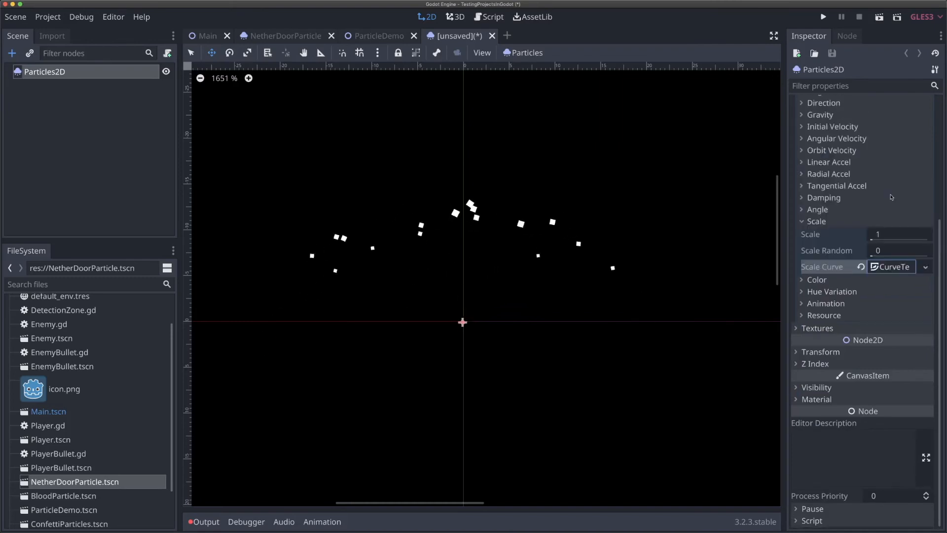
{"action": "left_click", "coordinate": [819, 221]}
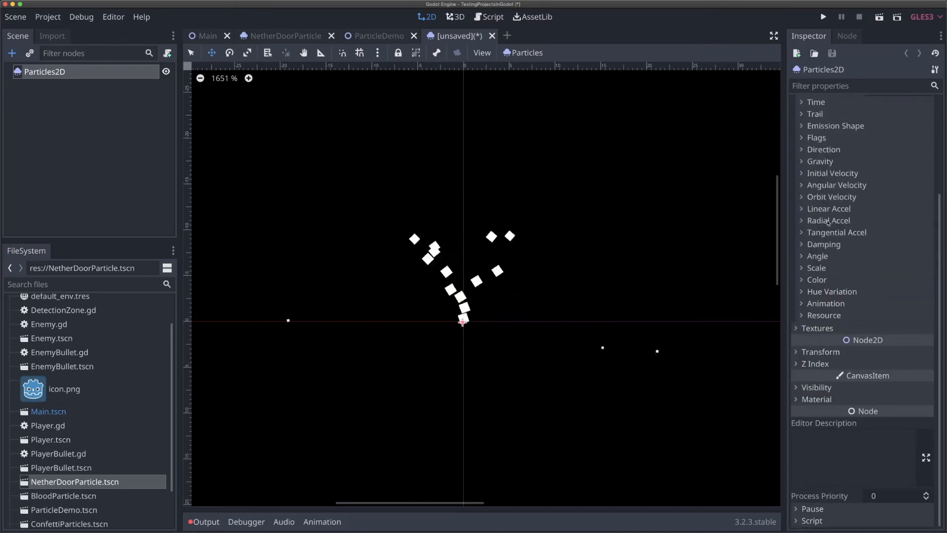
- Expand the process material's Color properties and set the particle color to a muted red (R 186, G 86, B 86)
{"action": "left_click", "coordinate": [818, 280]}
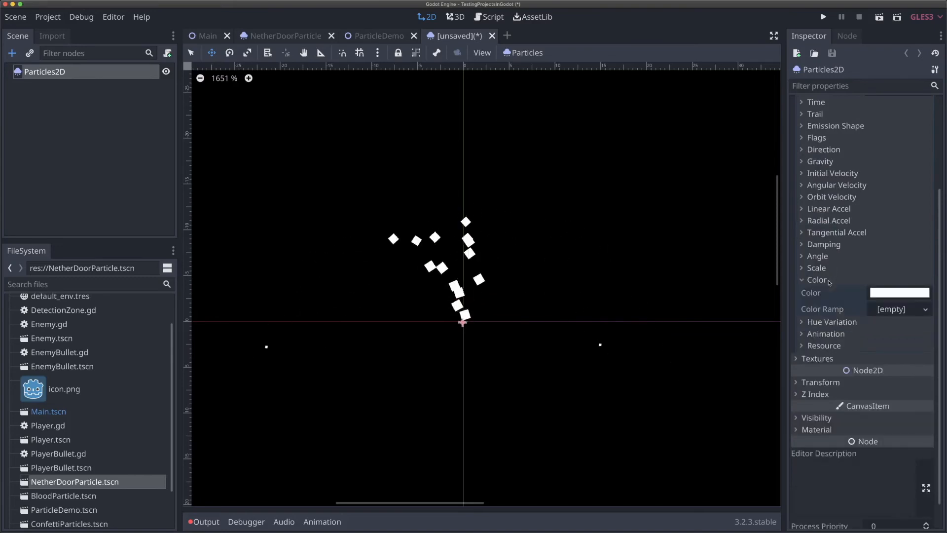
{"action": "scroll", "coordinate": [829, 282], "scroll_direction": "down", "scroll_amount": 1}
{"action": "left_click", "coordinate": [879, 261]}
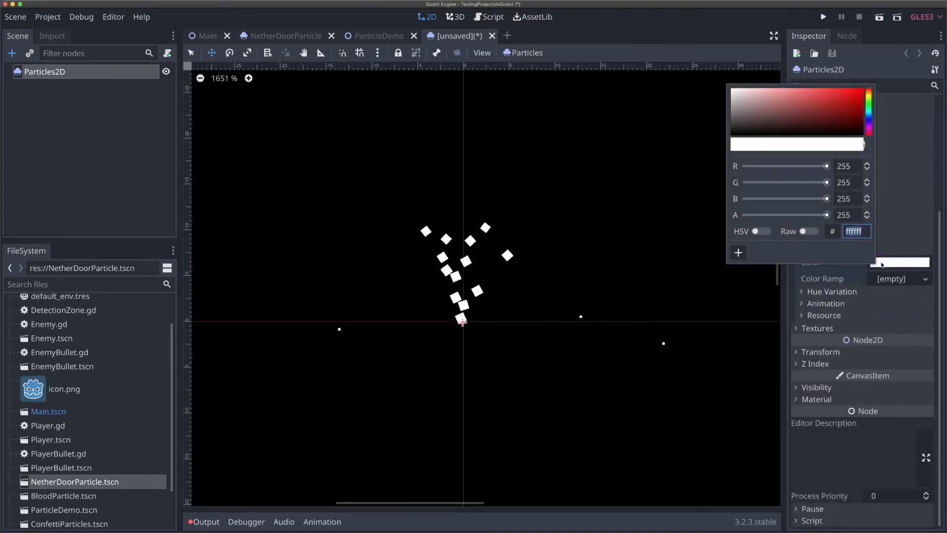
{"action": "left_click_drag", "start_coordinate": [820, 132], "coordinate": [802, 100]}
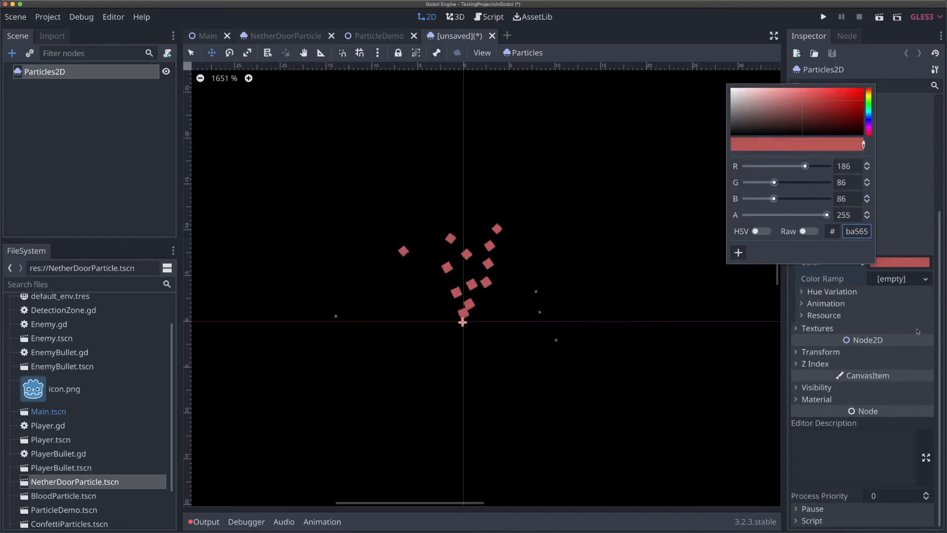
- Assign a new GradientTexture to the process material's Color Ramp, give it a new Gradient and expand the gradient for editing
{"action": "left_click", "coordinate": [897, 283]}
{"action": "left_click", "coordinate": [897, 283]}
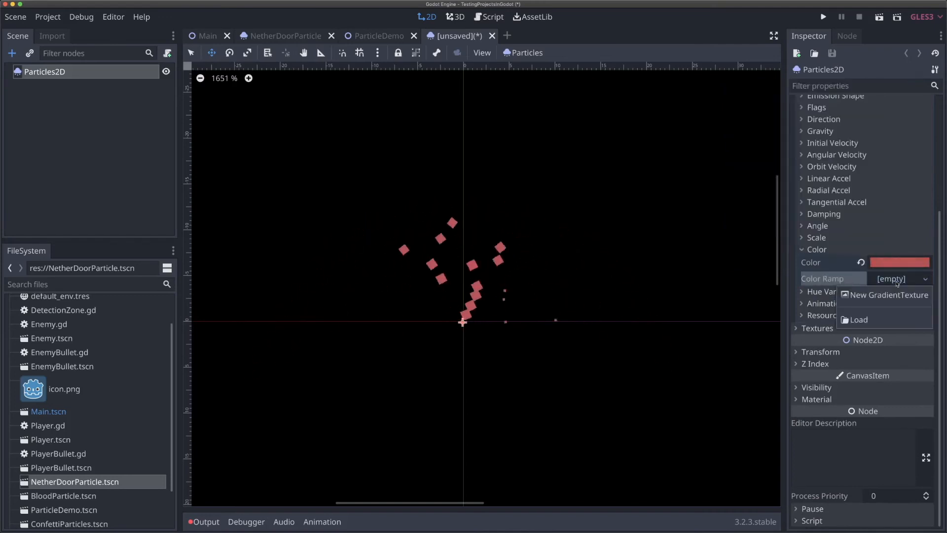
{"action": "left_click", "coordinate": [896, 295]}
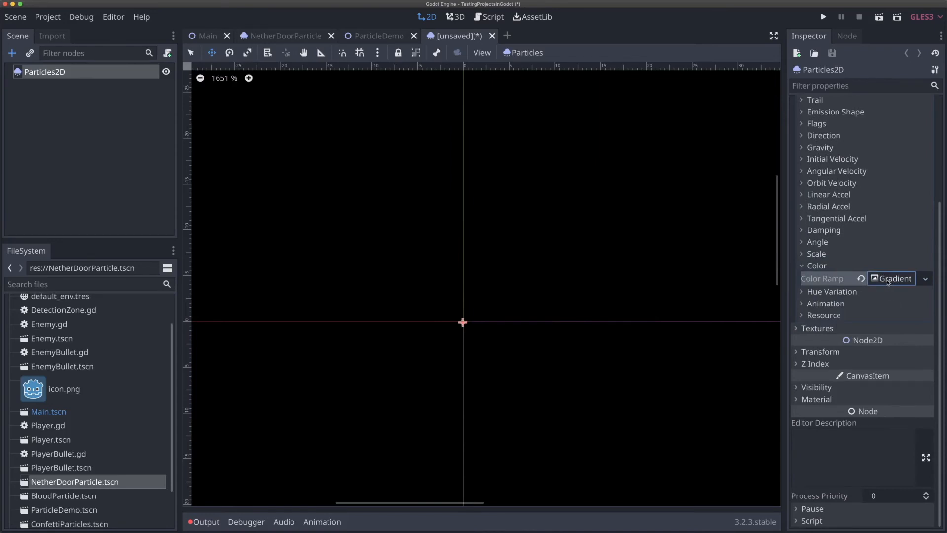
{"action": "left_click", "coordinate": [885, 280]}
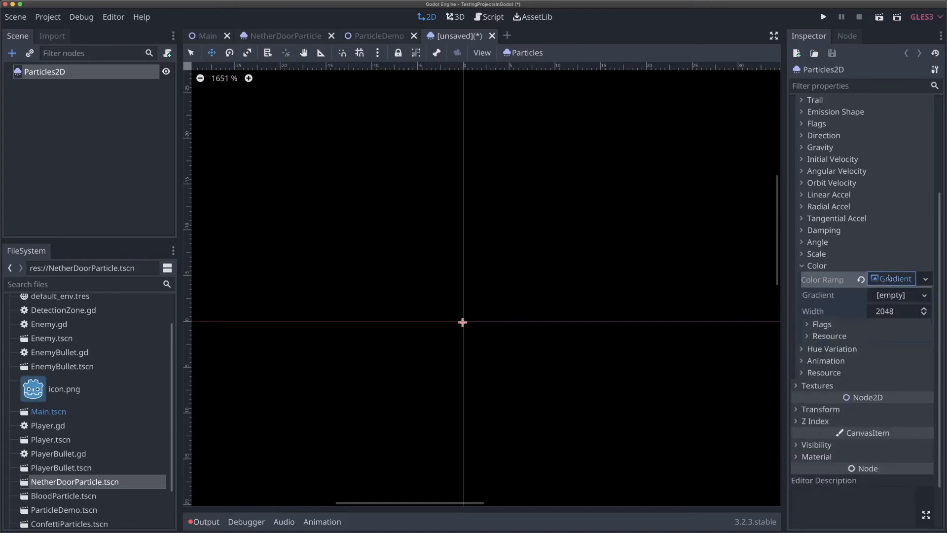
{"action": "left_click", "coordinate": [900, 294]}
{"action": "left_click", "coordinate": [895, 310]}
{"action": "left_click", "coordinate": [891, 296]}
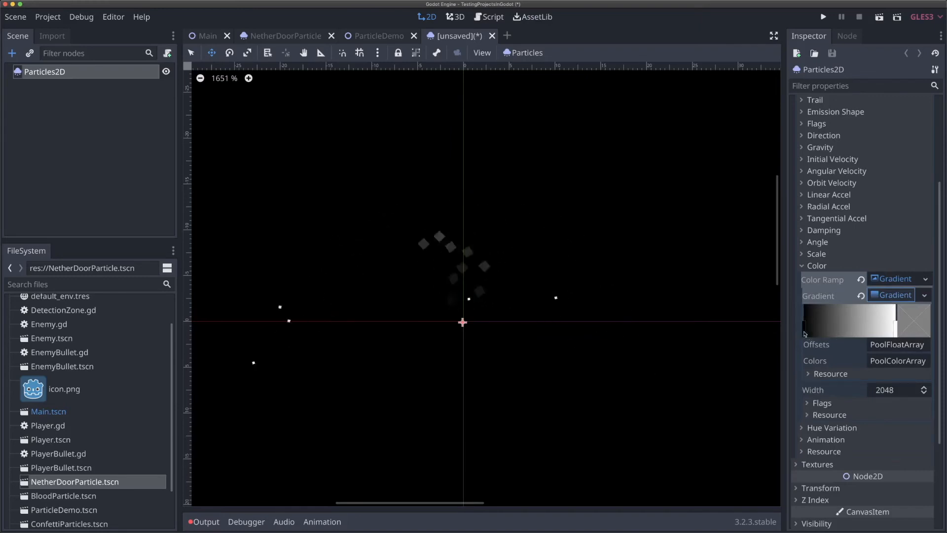
- Set the color of the gradient's start point to pure red (R 255, G 0, B 0)
{"action": "left_click", "coordinate": [893, 331]}
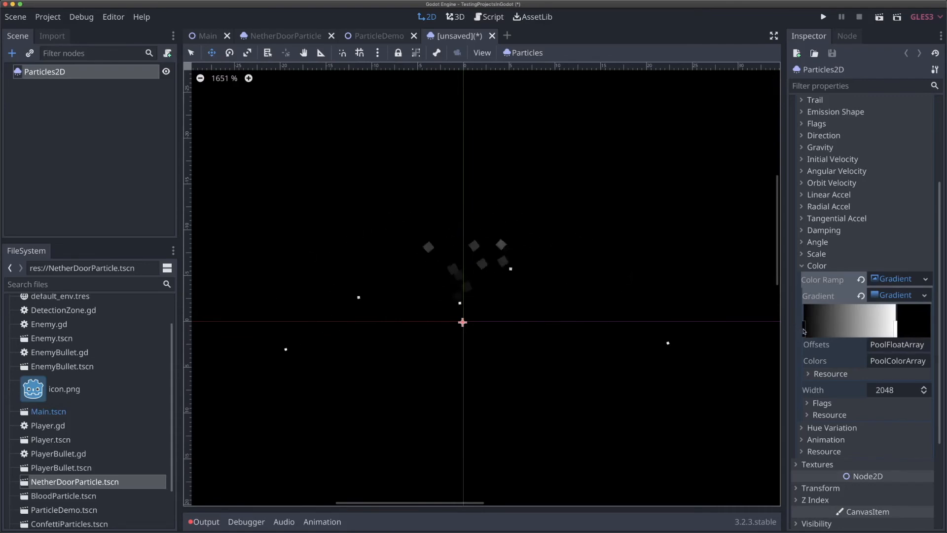
{"action": "left_click", "coordinate": [914, 321]}
{"action": "left_click_drag", "start_coordinate": [911, 361], "coordinate": [936, 341]}
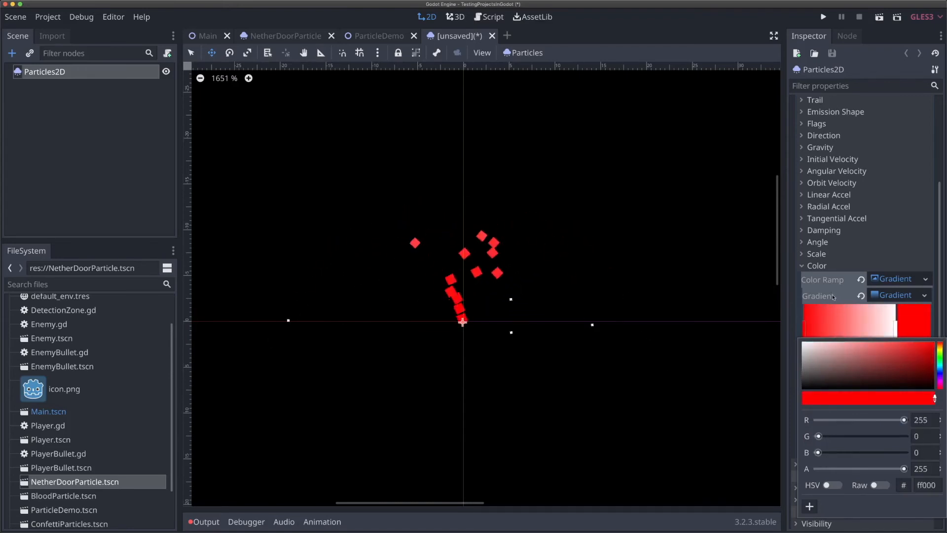
{"action": "left_click", "coordinate": [868, 319]}
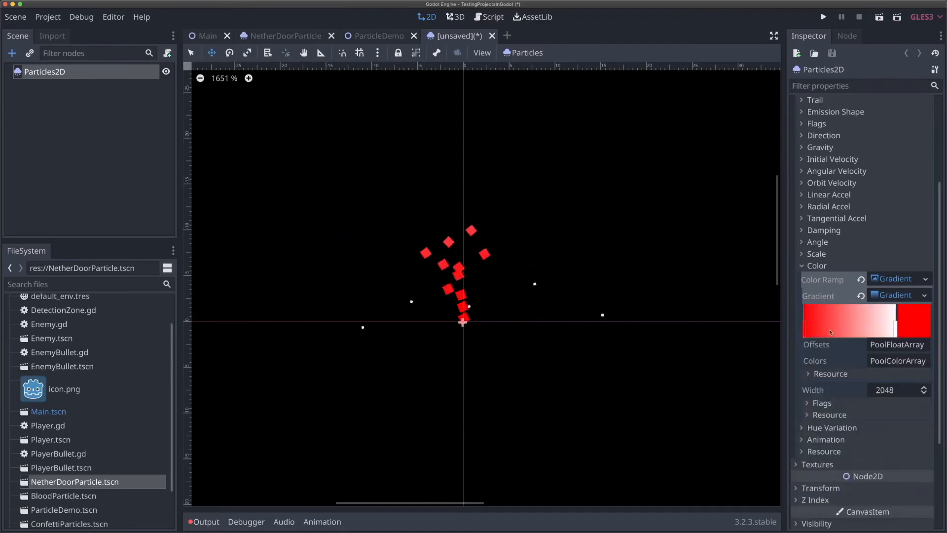
- Shift the gradient's white point to about the middle of the ramp and set it to dark red (R 118, G 2, B 2)
{"action": "left_click_drag", "start_coordinate": [894, 329], "coordinate": [859, 330]}
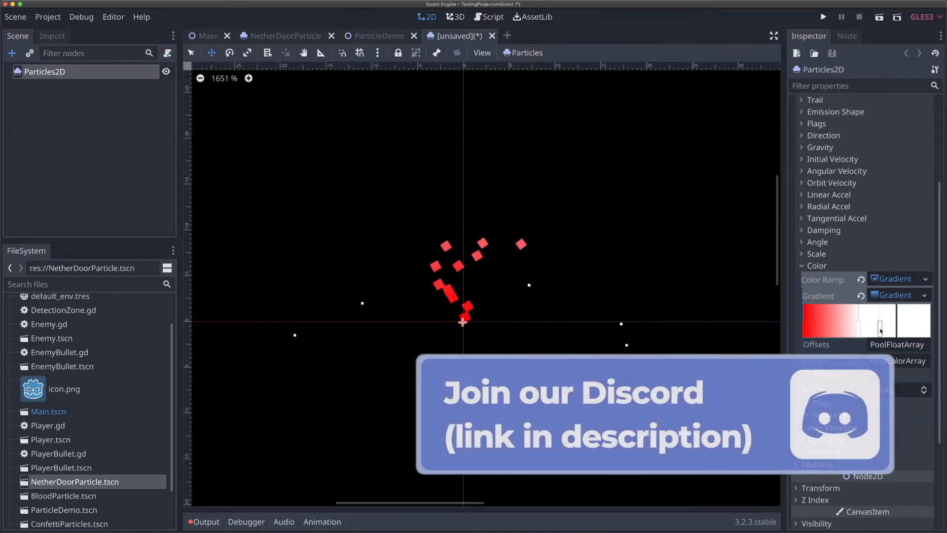
{"action": "right_click", "coordinate": [880, 330]}
{"action": "mouse_move", "coordinate": [859, 330]}
{"action": "left_mouse_down"}
{"action": "mouse_move", "coordinate": [867, 331]}
{"action": "mouse_move", "coordinate": [855, 338]}
{"action": "left_mouse_up"}
{"action": "left_click", "coordinate": [919, 326]}
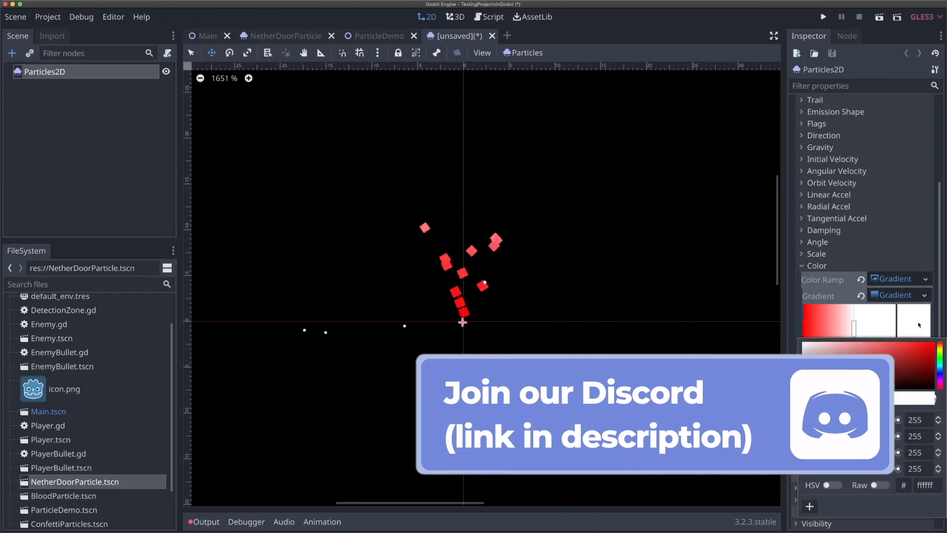
{"action": "left_click_drag", "start_coordinate": [922, 345], "coordinate": [933, 369]}
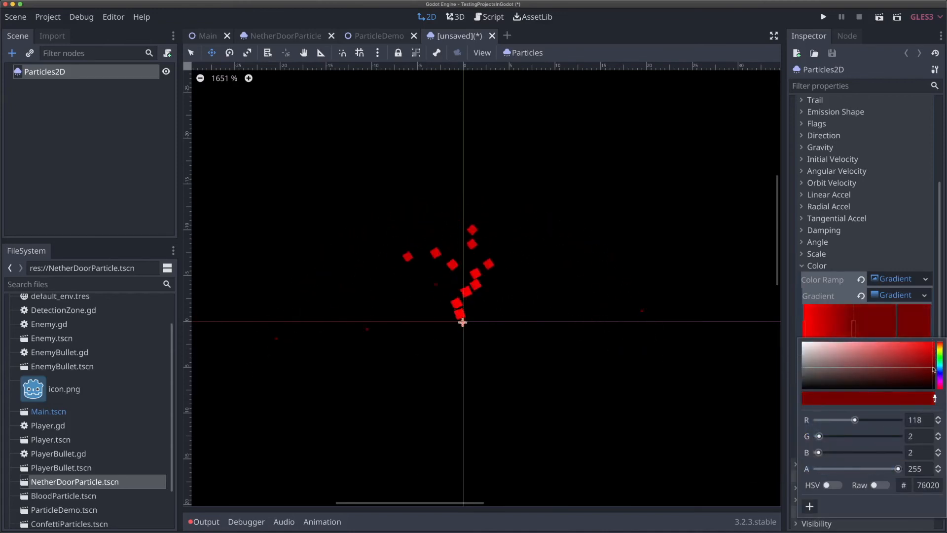
- Add a gradient point at the end of the ramp and set it to a semi-transparent darker red (R 70, G 1, B 1, A 125)
{"action": "left_click", "coordinate": [892, 331]}
{"action": "left_click_drag", "start_coordinate": [894, 332], "coordinate": [898, 334]}
{"action": "left_click", "coordinate": [908, 331]}
{"action": "left_click_drag", "start_coordinate": [933, 362], "coordinate": [933, 379]}
{"action": "left_click_drag", "start_coordinate": [898, 469], "coordinate": [857, 471]}
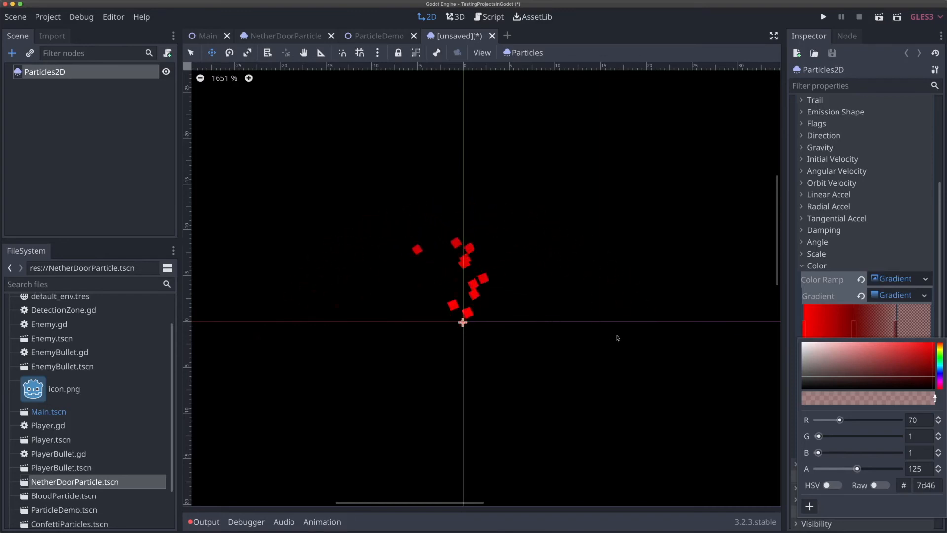
- Reopen the Scale properties' scale curve, lower its end point slightly and collapse the CurveTexture details
{"action": "left_click", "coordinate": [831, 254]}
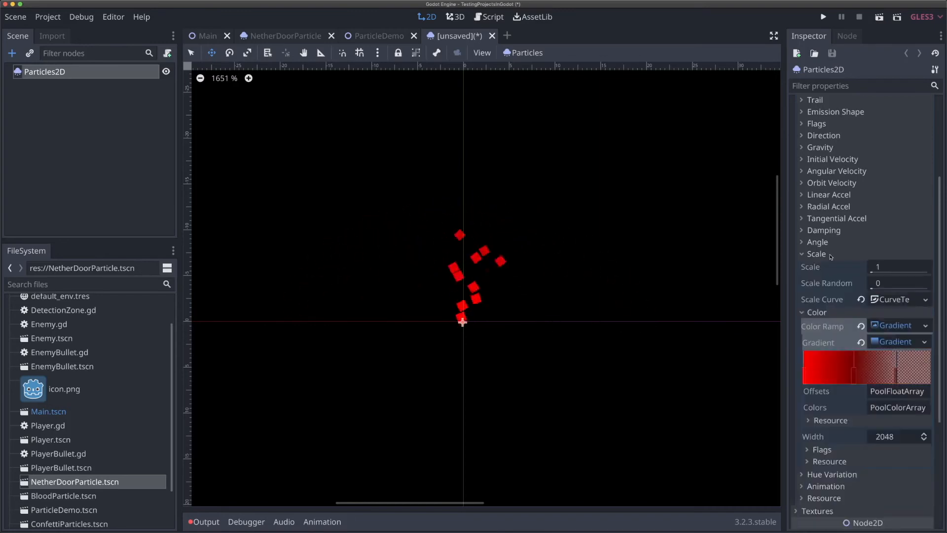
{"action": "left_click", "coordinate": [902, 300]}
{"action": "left_click", "coordinate": [893, 341]}
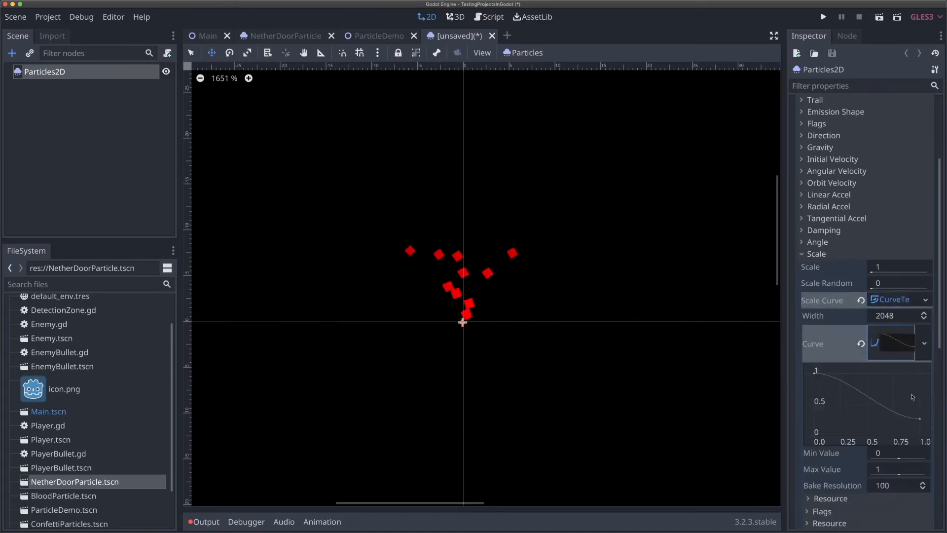
{"action": "mouse_move", "coordinate": [920, 420]}
{"action": "left_mouse_down"}
{"action": "mouse_move", "coordinate": [921, 439]}
{"action": "mouse_move", "coordinate": [926, 410]}
{"action": "mouse_move", "coordinate": [926, 423]}
{"action": "left_mouse_up"}
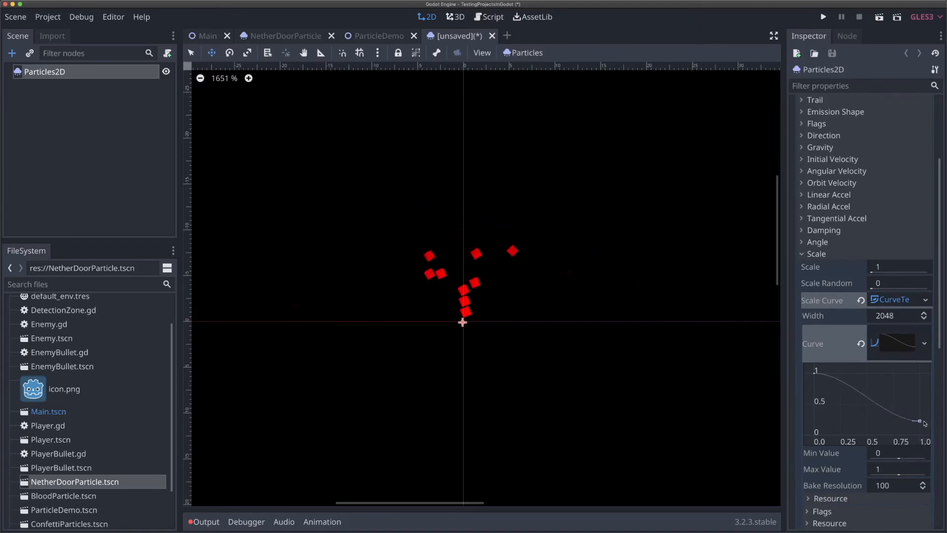
{"action": "left_click", "coordinate": [893, 305]}
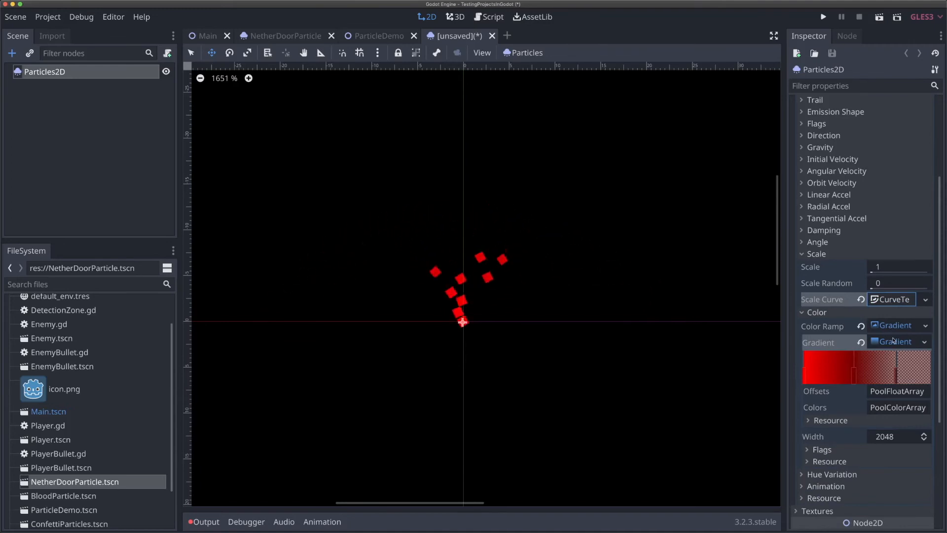
- Shift the gradient's middle point slightly toward the end and darken it to R 51, G 1, B 1
{"action": "scroll", "coordinate": [894, 340], "scroll_direction": "down", "scroll_amount": 1}
{"action": "left_click_drag", "start_coordinate": [855, 359], "coordinate": [866, 359]}
{"action": "left_click", "coordinate": [902, 353]}
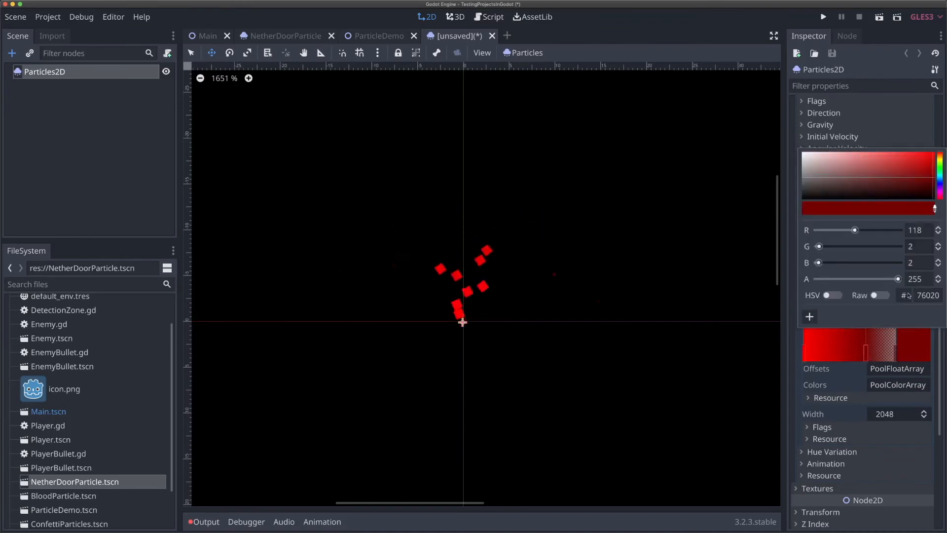
{"action": "left_click_drag", "start_coordinate": [926, 192], "coordinate": [934, 192]}
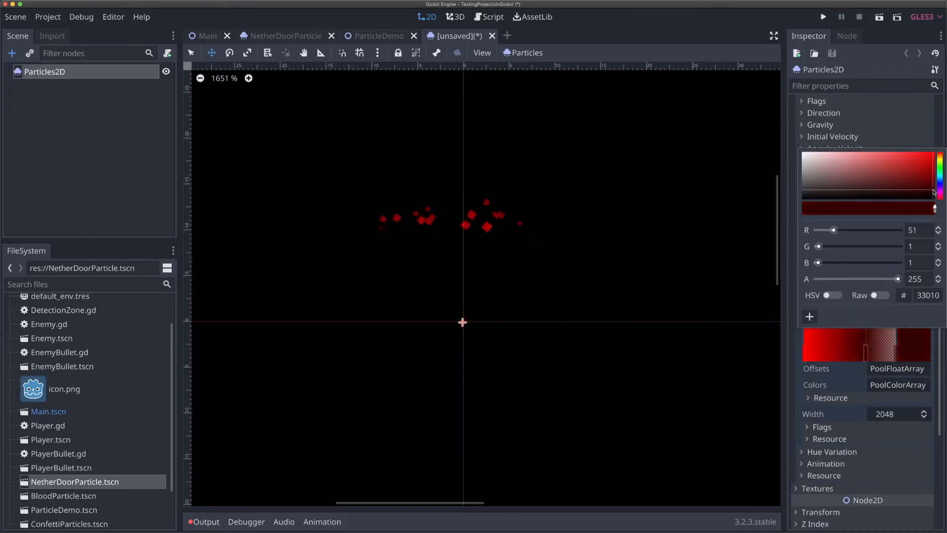
{"action": "left_click", "coordinate": [895, 354]}
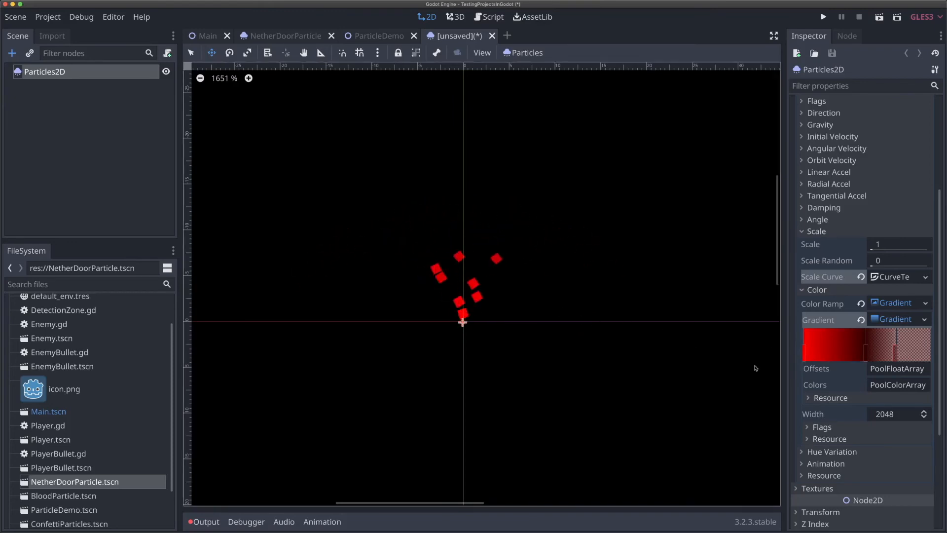
- Collapse the gradient editor, the Scale properties and the Color properties
{"action": "left_click", "coordinate": [899, 320]}
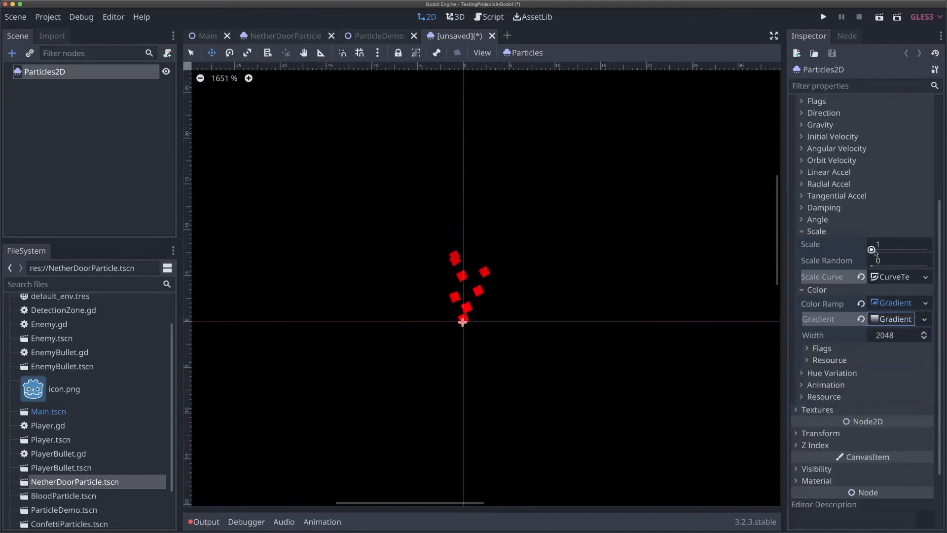
{"action": "left_click", "coordinate": [826, 232]}
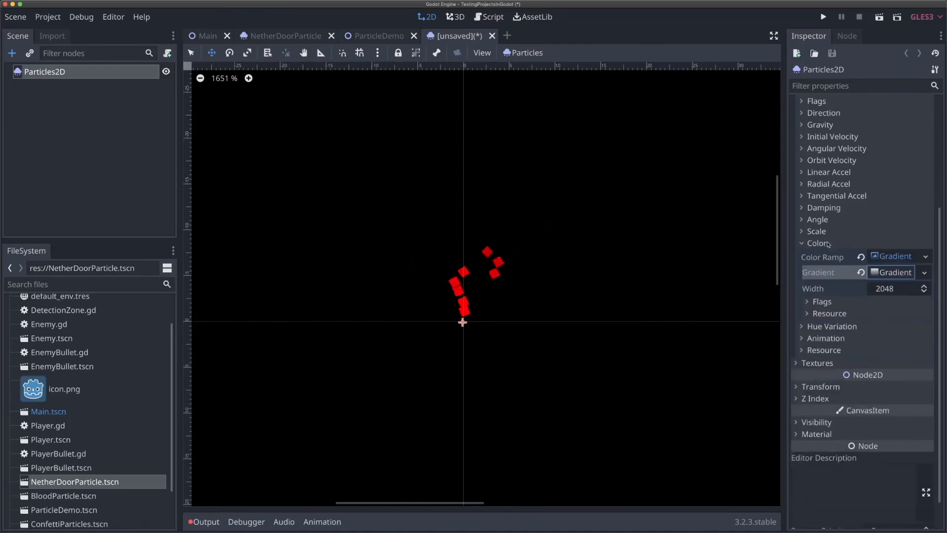
{"action": "left_click", "coordinate": [829, 243]}
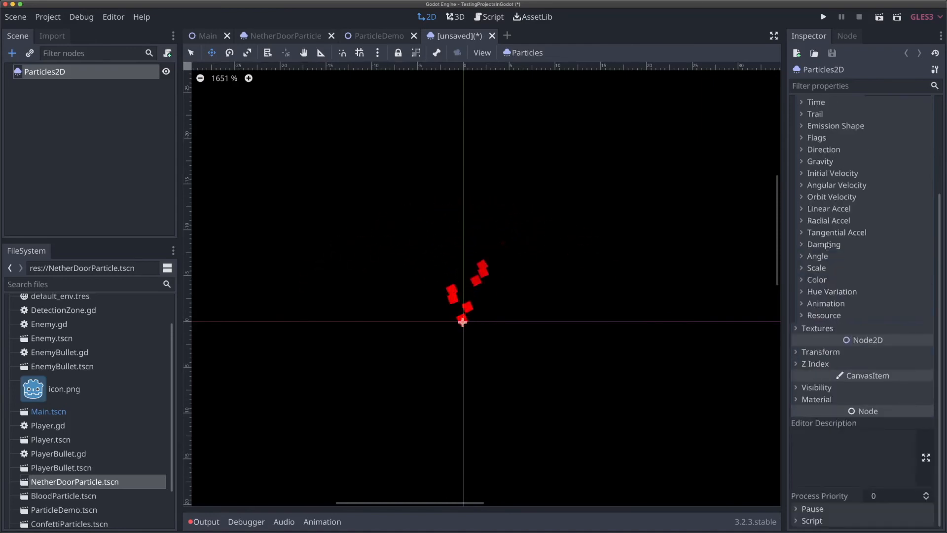
- Expand the Hue Variation properties and try a Variation of 1 and other values, ending at 0.44
{"action": "left_click", "coordinate": [832, 291]}
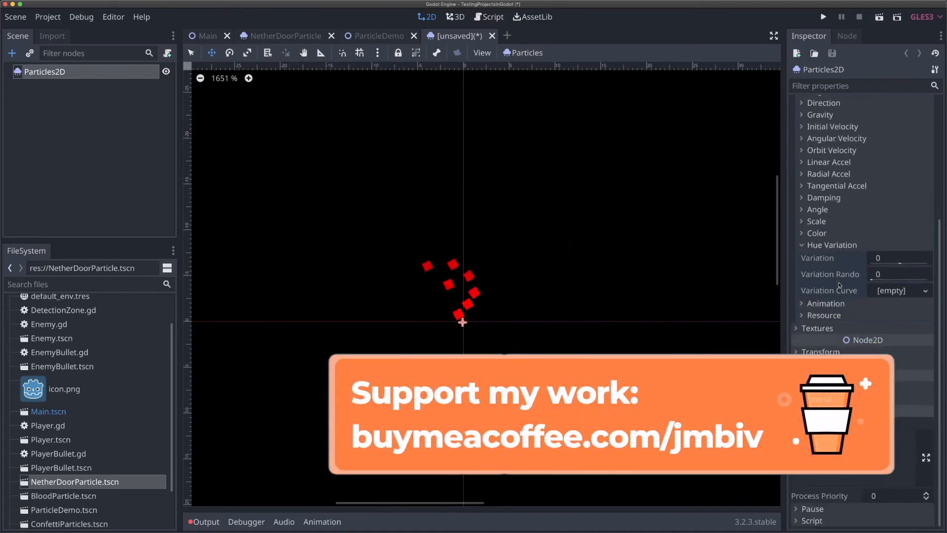
{"action": "left_click", "coordinate": [883, 261]}
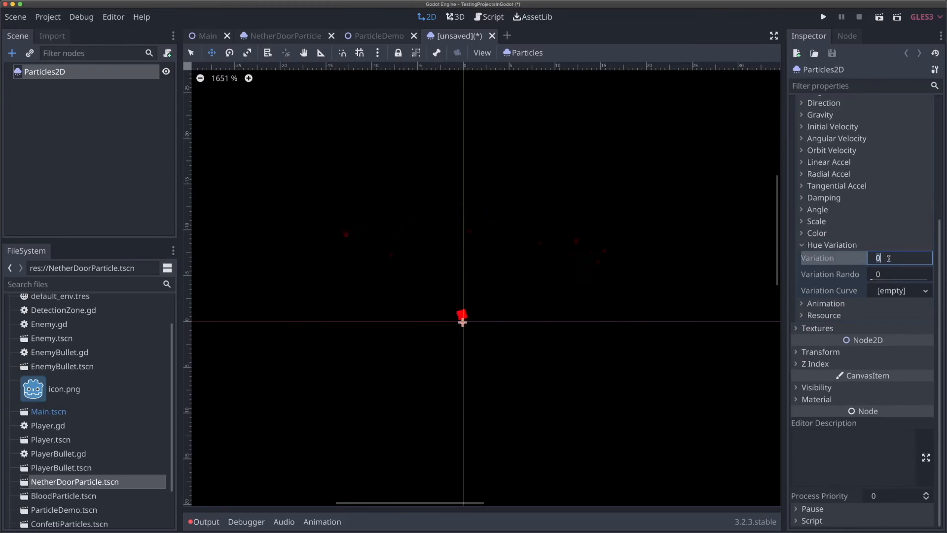
{"action": "type", "text": "1"}
{"action": "key", "text": "Return"}
{"action": "left_click_drag", "start_coordinate": [927, 264], "coordinate": [868, 263]}
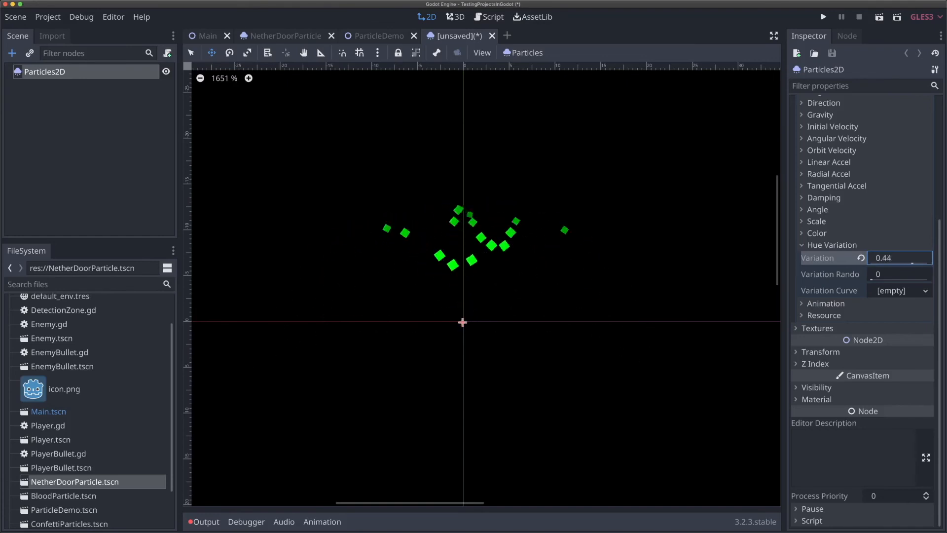
- Set the hue Variation Random to 0.5 and view the particles from farther out
{"action": "left_click", "coordinate": [907, 278]}
{"action": "type", "text": "0.5"}
{"action": "key", "text": "Return"}
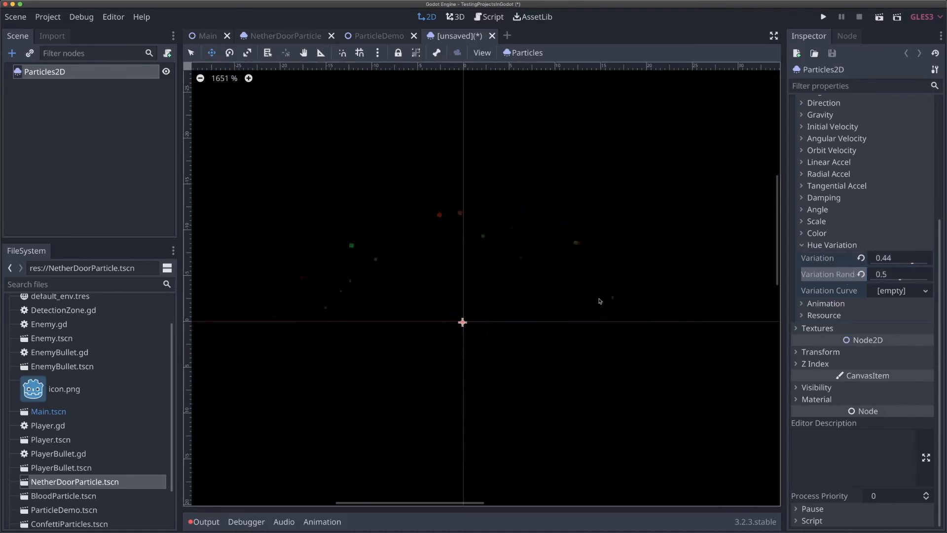
{"action": "scroll", "coordinate": [555, 308], "scroll_direction": "down", "scroll_amount": 4}
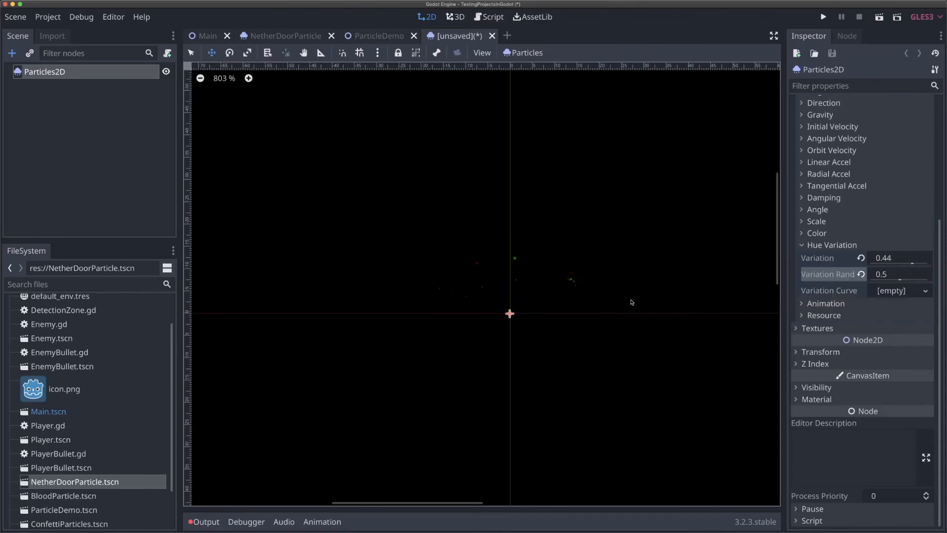
- Raise both the hue Variation and its Variation Random to 1
{"action": "left_click_drag", "start_coordinate": [913, 263], "coordinate": [936, 265]}
{"action": "scroll", "coordinate": [607, 294], "scroll_direction": "down", "scroll_amount": 5}
{"action": "scroll", "coordinate": [608, 295], "scroll_direction": "up", "scroll_amount": 7}
{"action": "scroll", "coordinate": [608, 295], "scroll_direction": "up", "scroll_amount": 1}
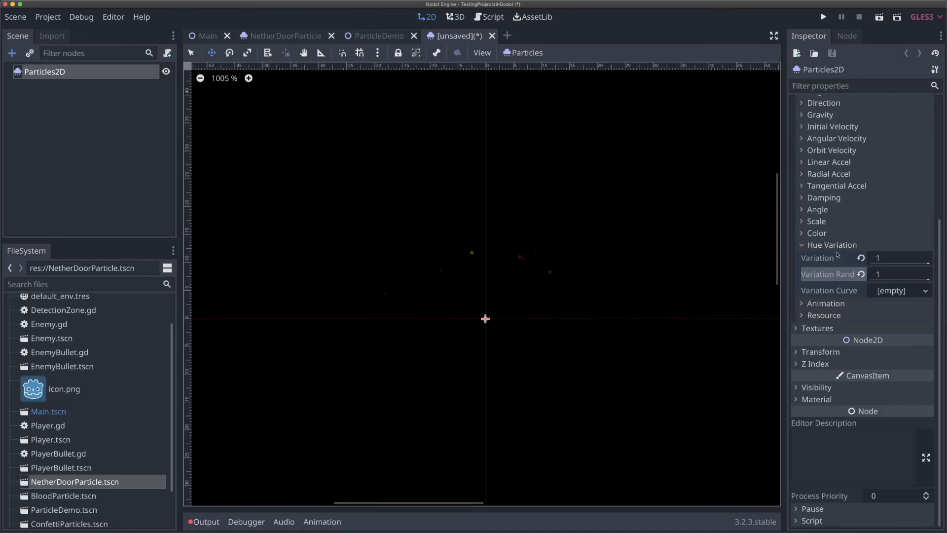
- Collapse the Hue Variation properties, look over the Animation speed and offset properties and collapse them again
{"action": "scroll", "coordinate": [835, 250], "scroll_direction": "up", "scroll_amount": 5}
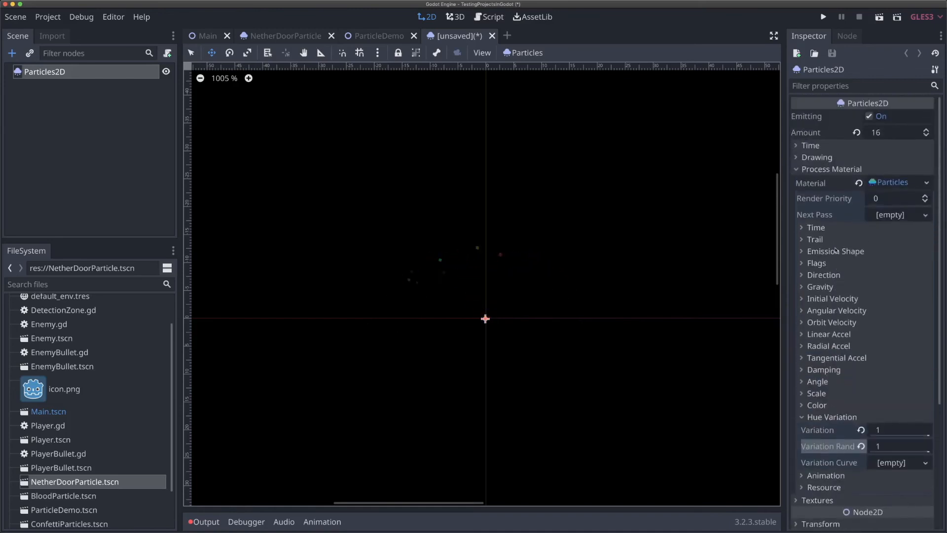
{"action": "scroll", "coordinate": [835, 250], "scroll_direction": "down", "scroll_amount": 3}
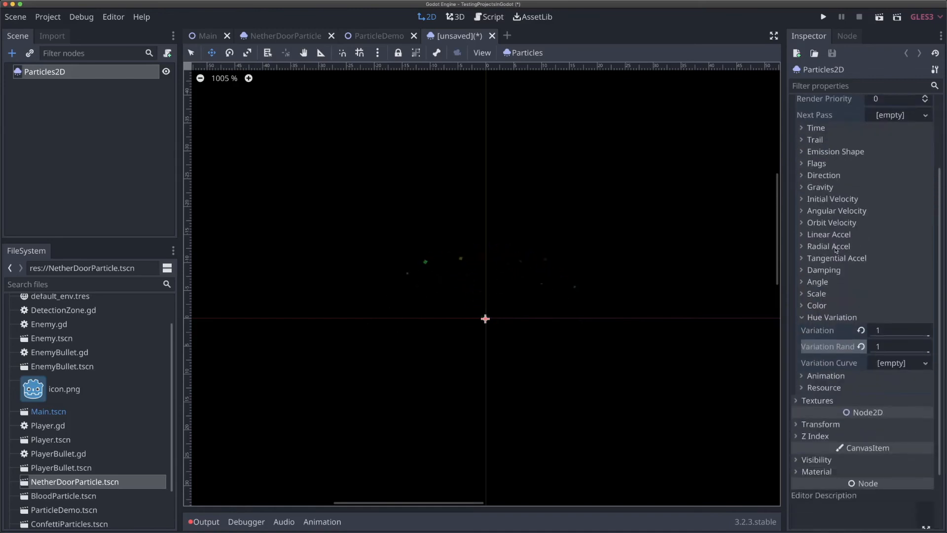
{"action": "scroll", "coordinate": [840, 293], "scroll_direction": "down", "scroll_amount": 1}
{"action": "left_click", "coordinate": [837, 290]}
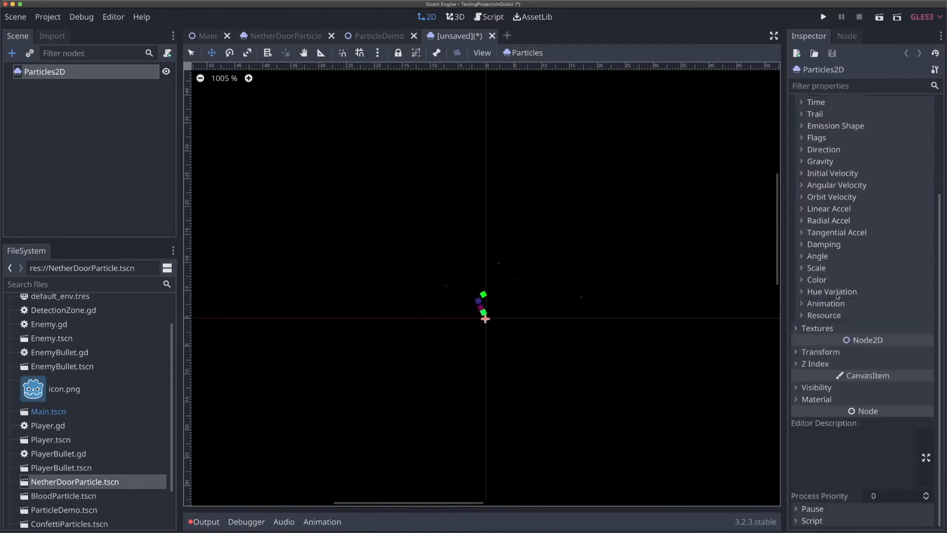
{"action": "left_click", "coordinate": [838, 301]}
{"action": "scroll", "coordinate": [839, 306], "scroll_direction": "down", "scroll_amount": 1}
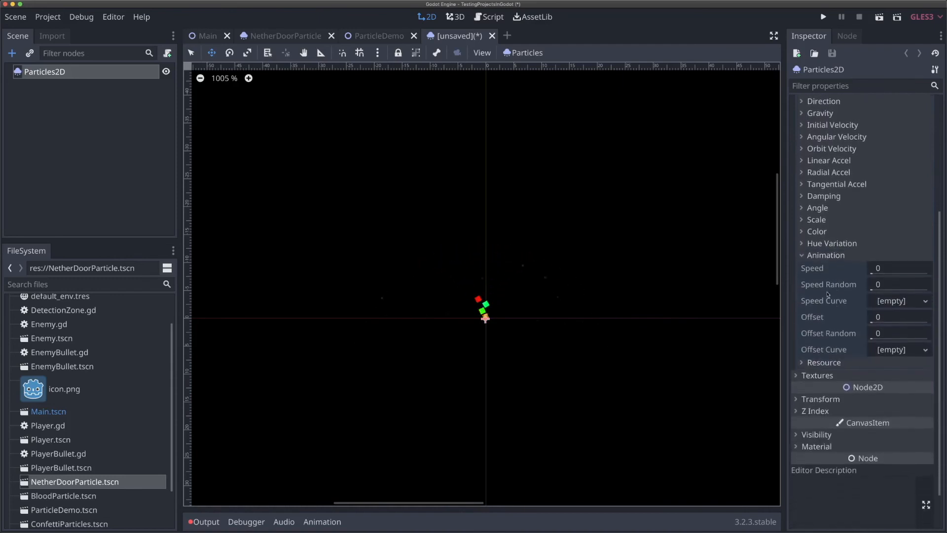
{"action": "left_click", "coordinate": [826, 255]}
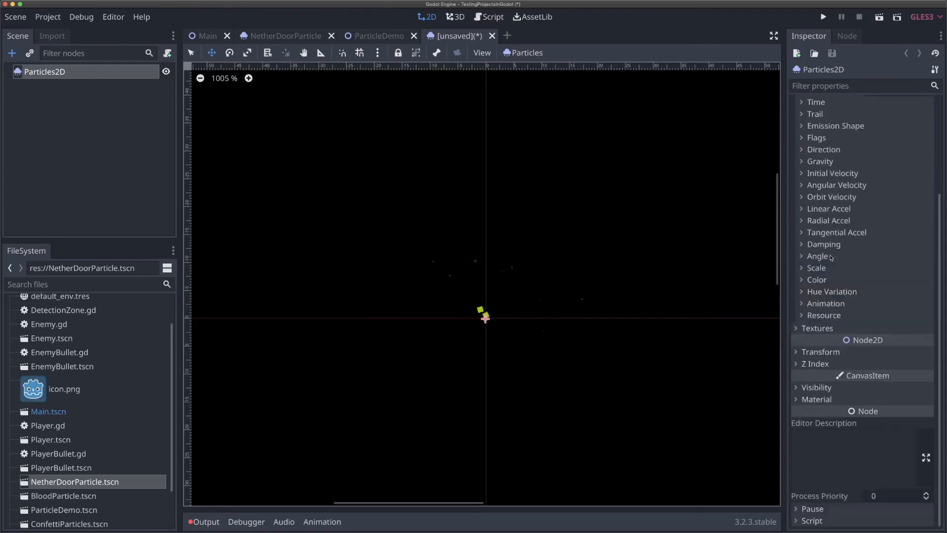
- Expand the process material's Trail properties and set the Divisor to 2
{"action": "scroll", "coordinate": [832, 257], "scroll_direction": "up", "scroll_amount": 3}
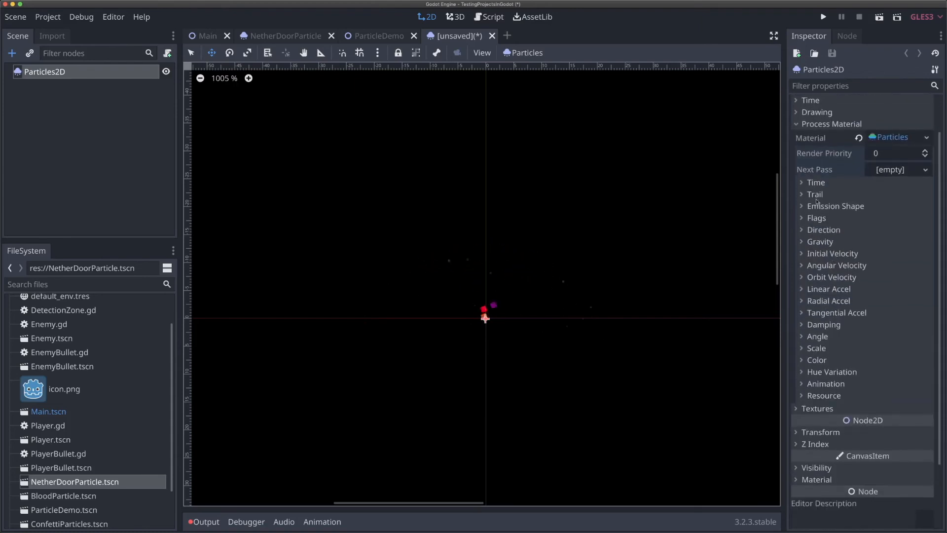
{"action": "left_click", "coordinate": [818, 195]}
{"action": "scroll", "coordinate": [823, 201], "scroll_direction": "up", "scroll_amount": 1}
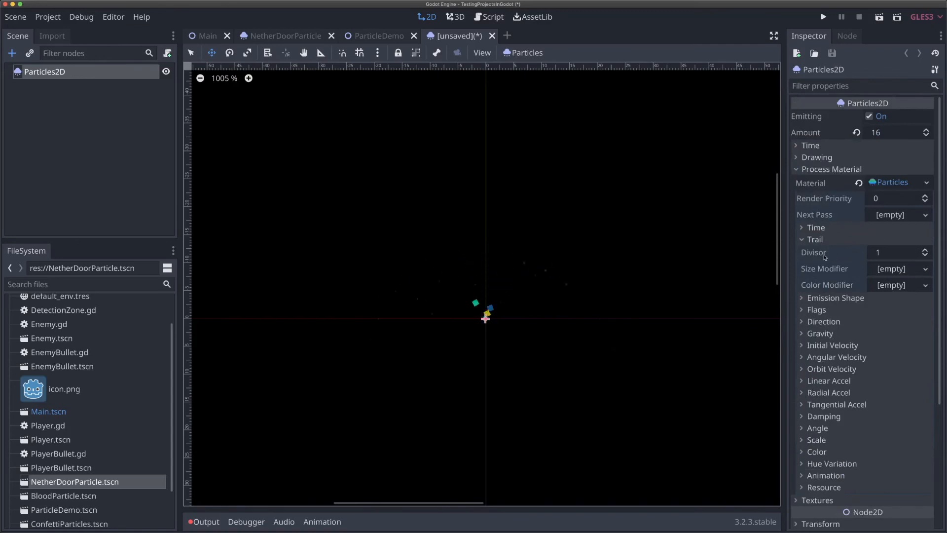
{"action": "mouse_move", "coordinate": [825, 256]}
{"action": "left_click", "coordinate": [925, 250]}
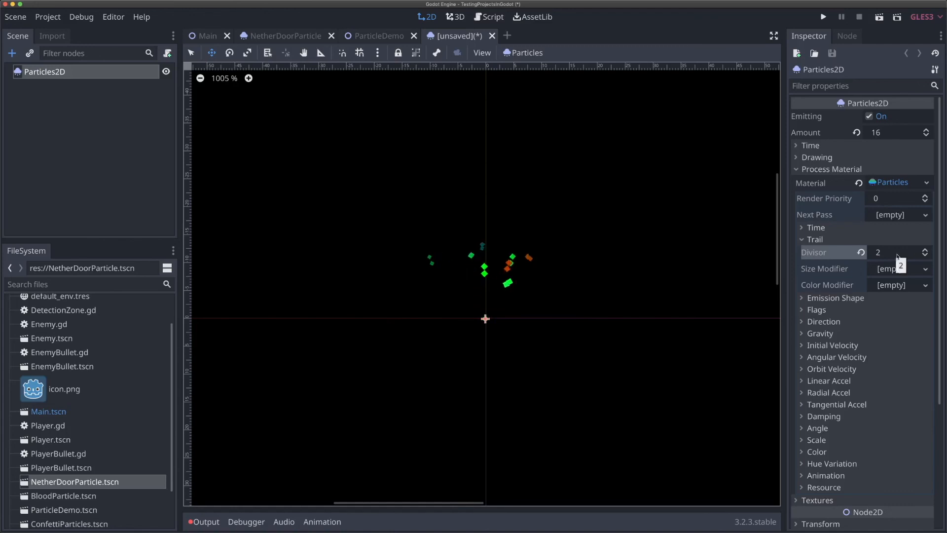
- Set the Trail Divisor to 4 and examine the trailing particles in the viewport
{"action": "left_click", "coordinate": [925, 251]}
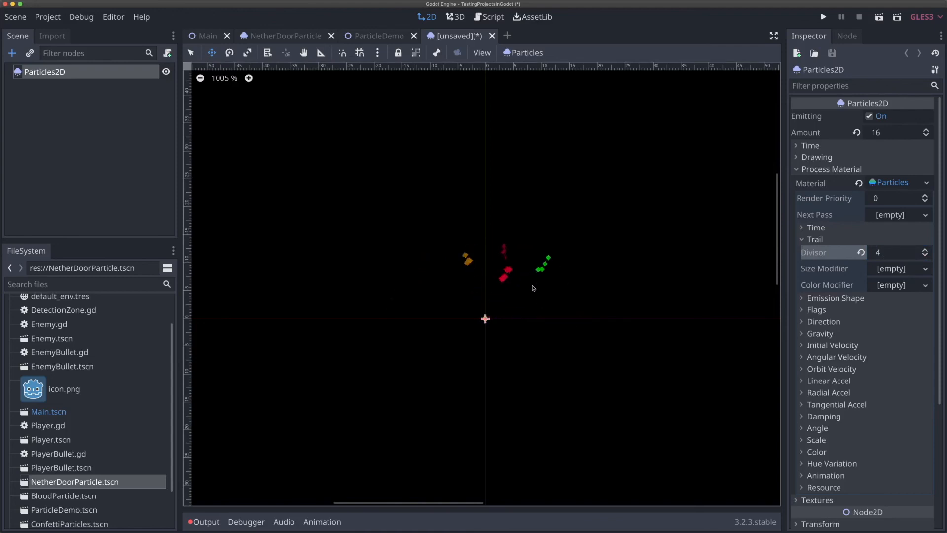
{"action": "scroll", "coordinate": [533, 287], "scroll_direction": "down", "scroll_amount": 1}
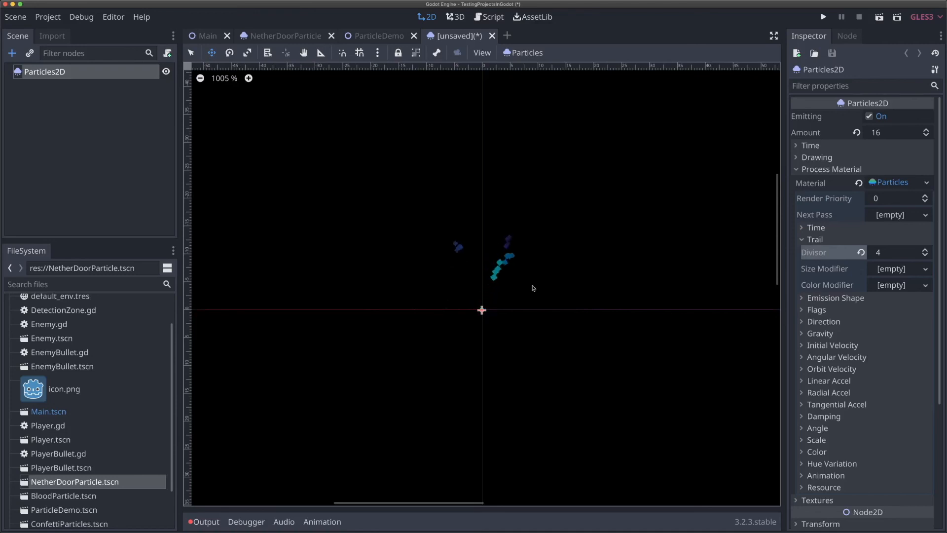
{"action": "scroll", "coordinate": [533, 288], "scroll_direction": "down", "scroll_amount": 1}
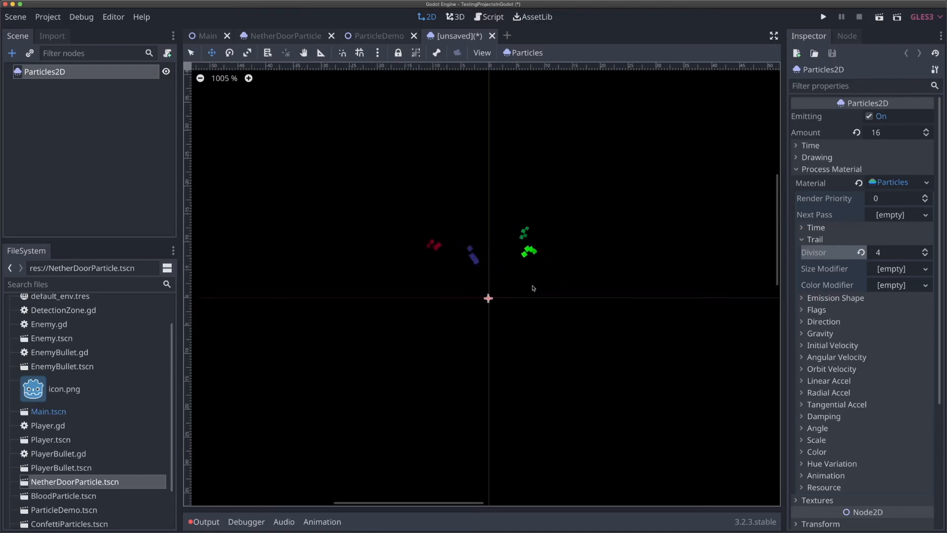
- Reset the Trail Divisor to its default and collapse the Trail properties
{"action": "left_click", "coordinate": [862, 253]}
{"action": "left_click", "coordinate": [823, 240]}
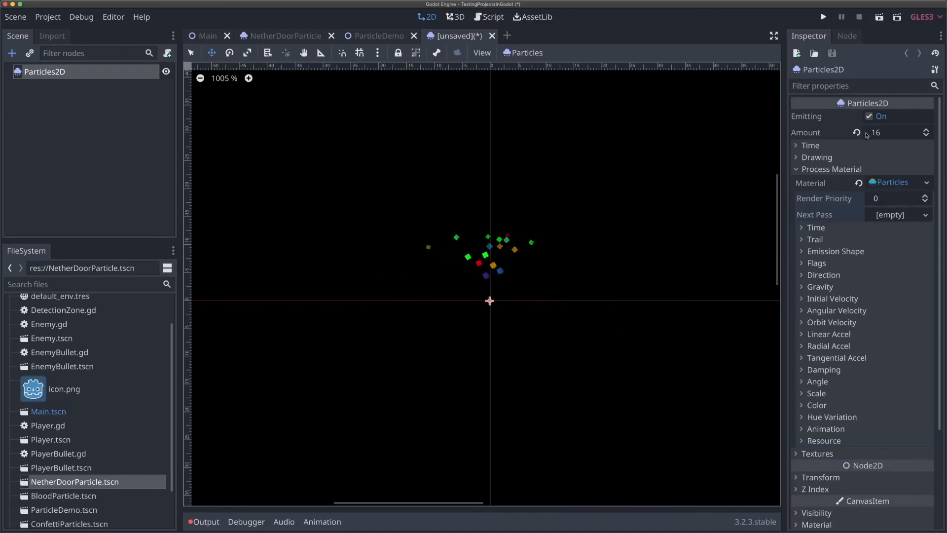
- Review the node's Time properties and the process material's Direction and Gravity properties, collapsing Direction and Gravity again
{"action": "left_click", "coordinate": [833, 148]}
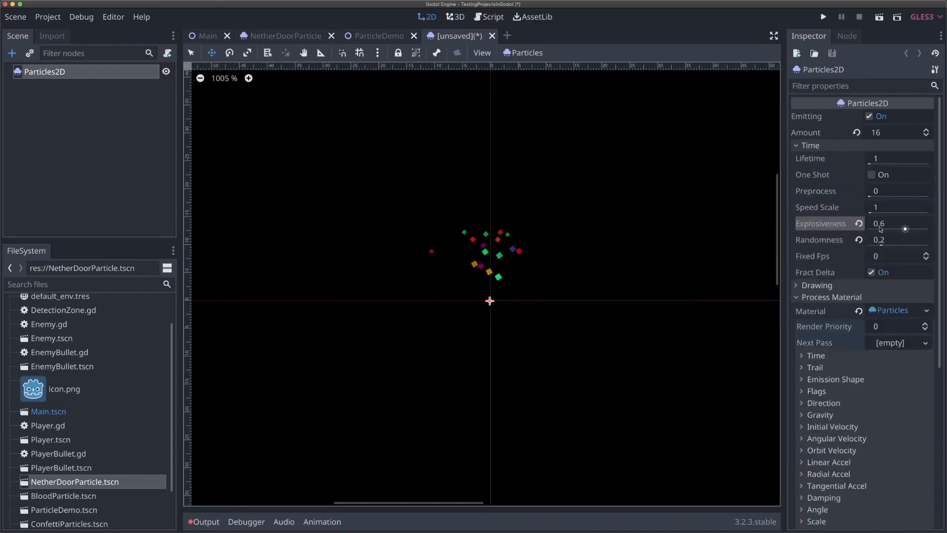
{"action": "scroll", "coordinate": [832, 261], "scroll_direction": "down", "scroll_amount": 8}
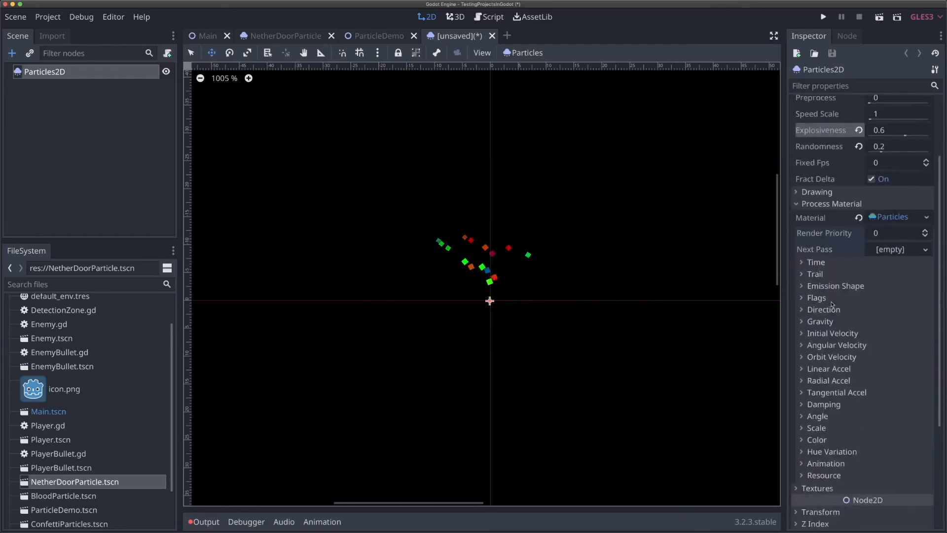
{"action": "left_click", "coordinate": [837, 213]}
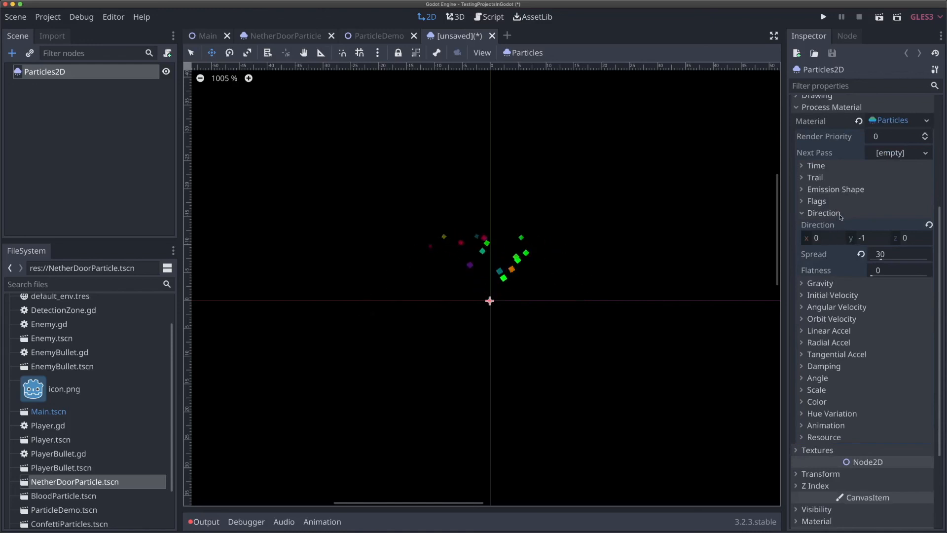
{"action": "left_click", "coordinate": [838, 214]}
{"action": "left_click", "coordinate": [838, 225]}
{"action": "left_click", "coordinate": [838, 226]}
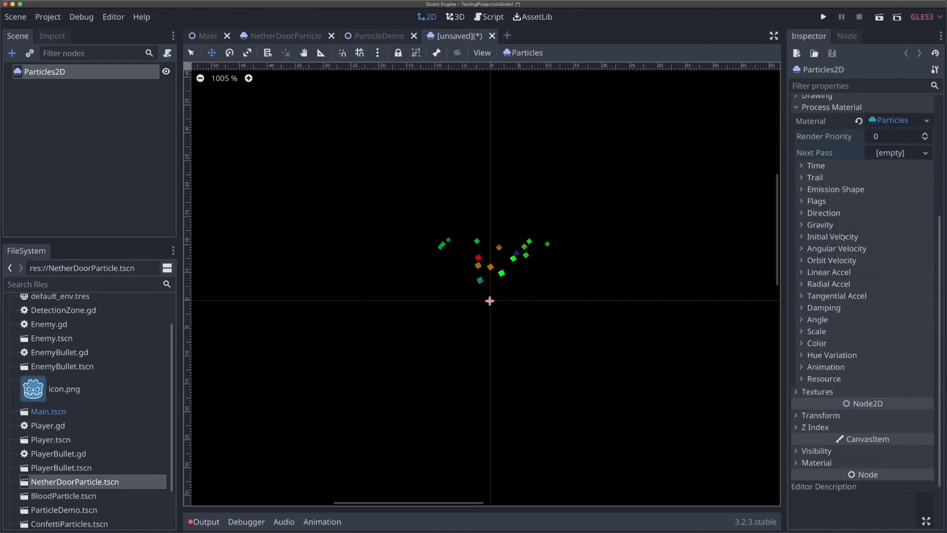
- Look over the process material's Initial Velocity, Damping and Orbit Velocity properties, leaving each group collapsed
{"action": "left_click", "coordinate": [843, 237]}
{"action": "left_click", "coordinate": [843, 237]}
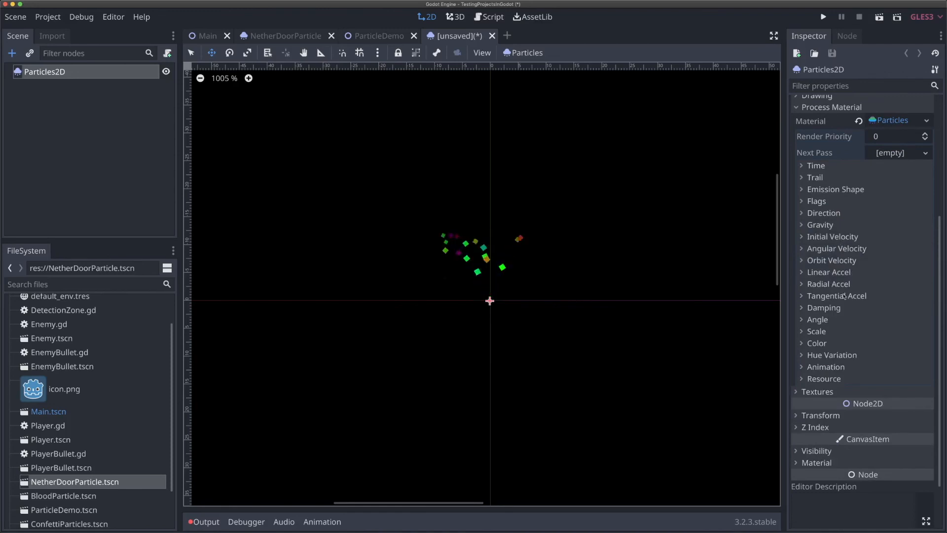
{"action": "left_click", "coordinate": [833, 307]}
{"action": "left_click", "coordinate": [833, 307]}
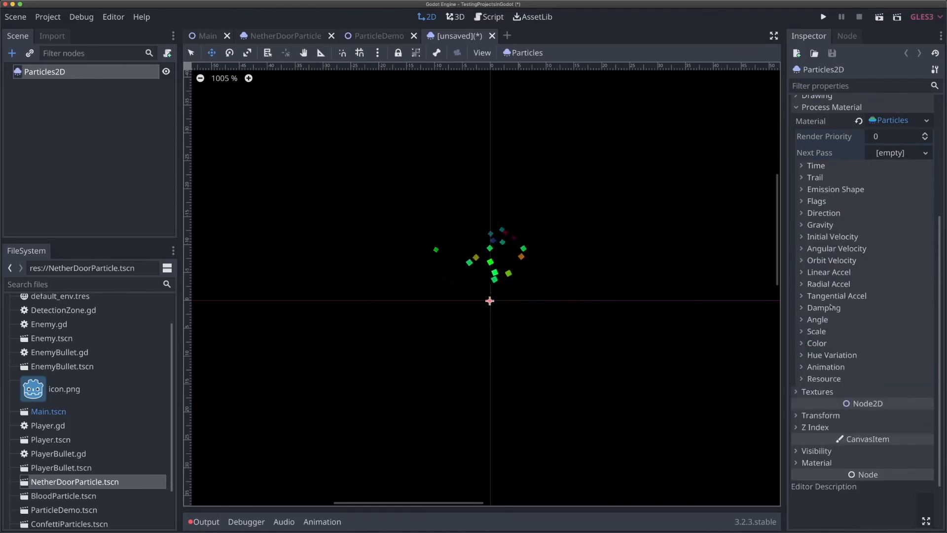
{"action": "left_click", "coordinate": [837, 261]}
{"action": "left_click", "coordinate": [837, 261]}
{"action": "scroll", "coordinate": [836, 262], "scroll_direction": "down", "scroll_amount": 2}
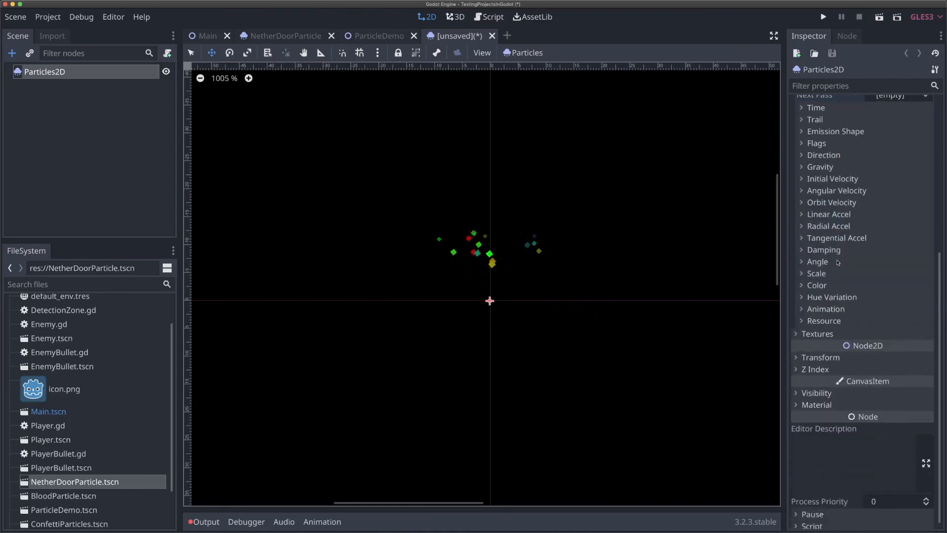
- Review the process material's Angle properties and its Scale Curve, collapsing both groups again
{"action": "left_click", "coordinate": [831, 262]}
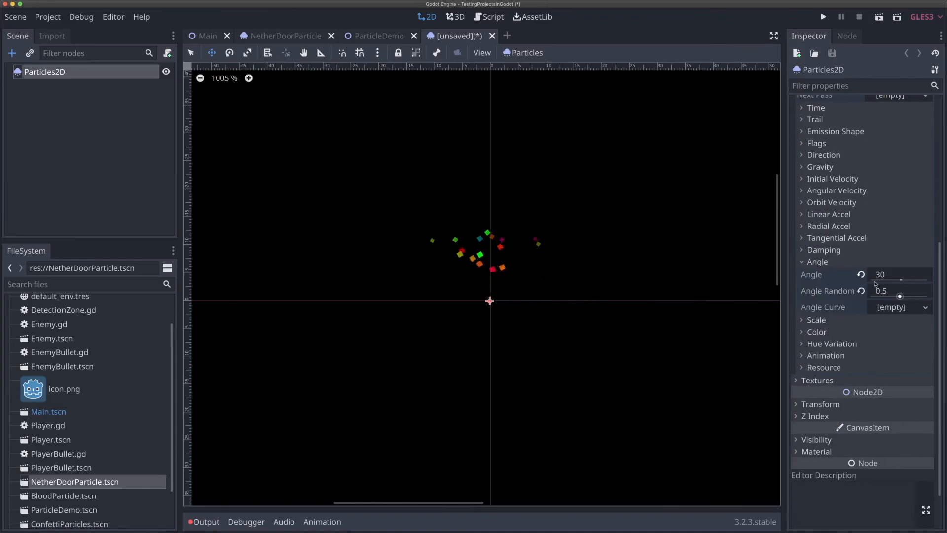
{"action": "left_click", "coordinate": [837, 262]}
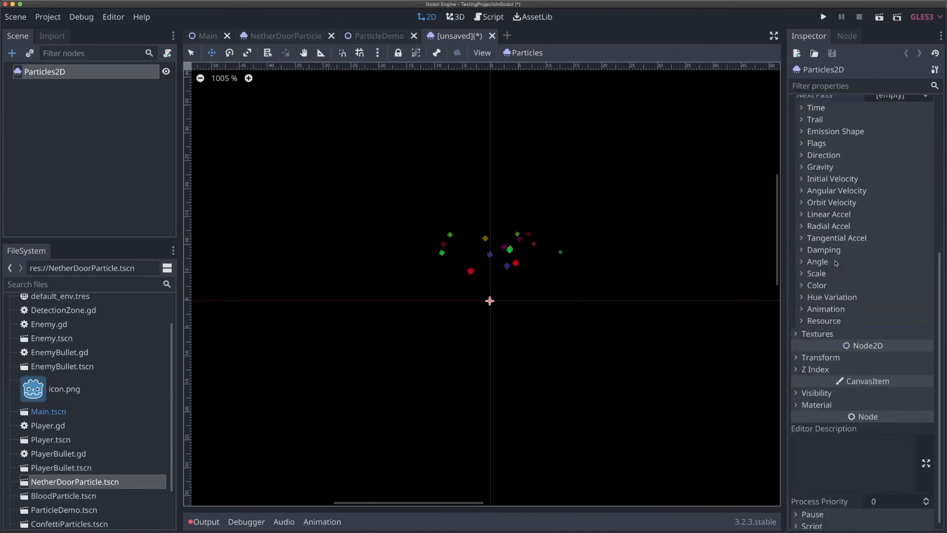
{"action": "left_click", "coordinate": [835, 275]}
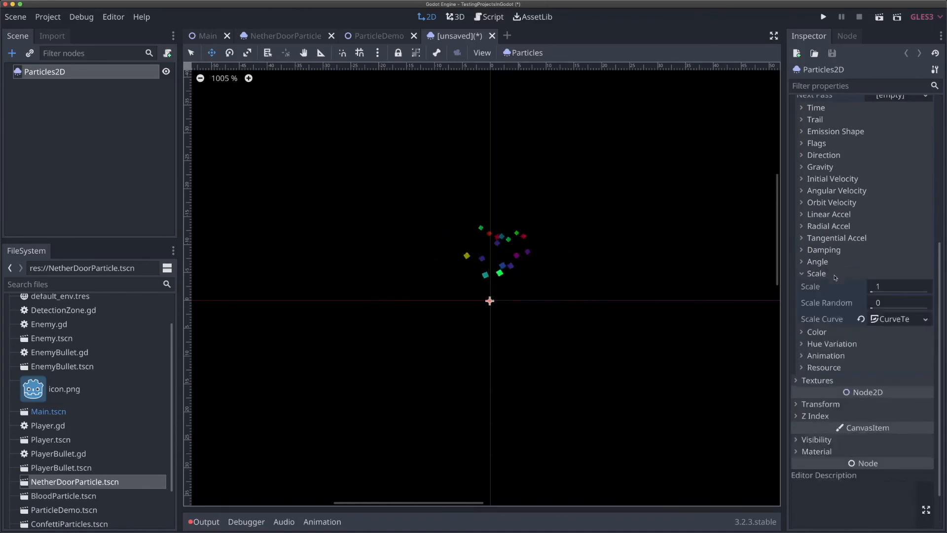
{"action": "left_click", "coordinate": [884, 318]}
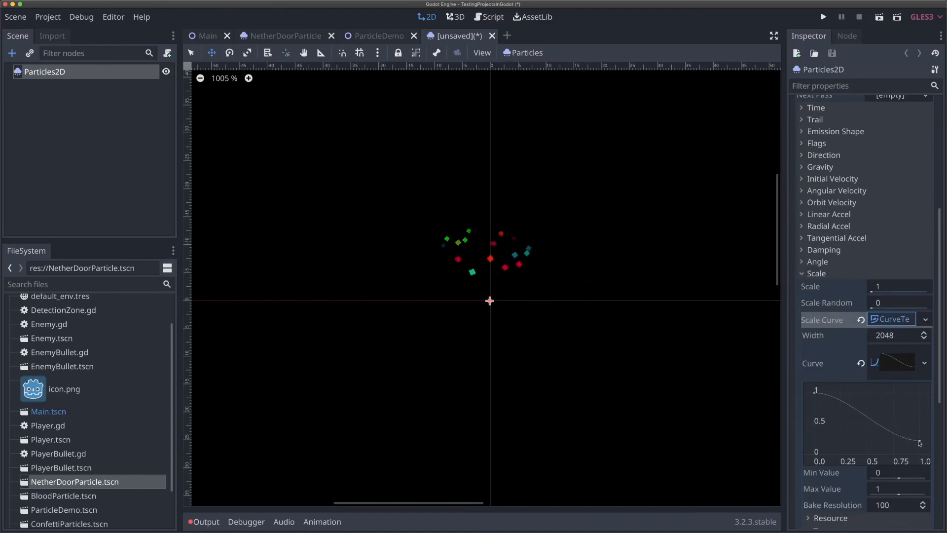
{"action": "left_click", "coordinate": [891, 319]}
{"action": "left_click", "coordinate": [832, 274]}
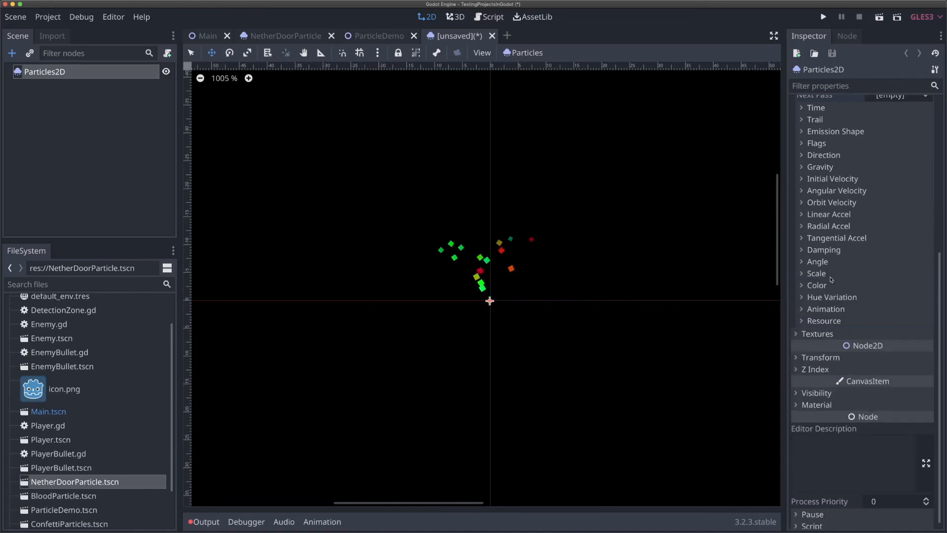
- Examine the Color Ramp's gradient, collapse the Color properties and expand the Hue Variation properties for review
{"action": "left_click", "coordinate": [827, 287]}
{"action": "left_click", "coordinate": [897, 315]}
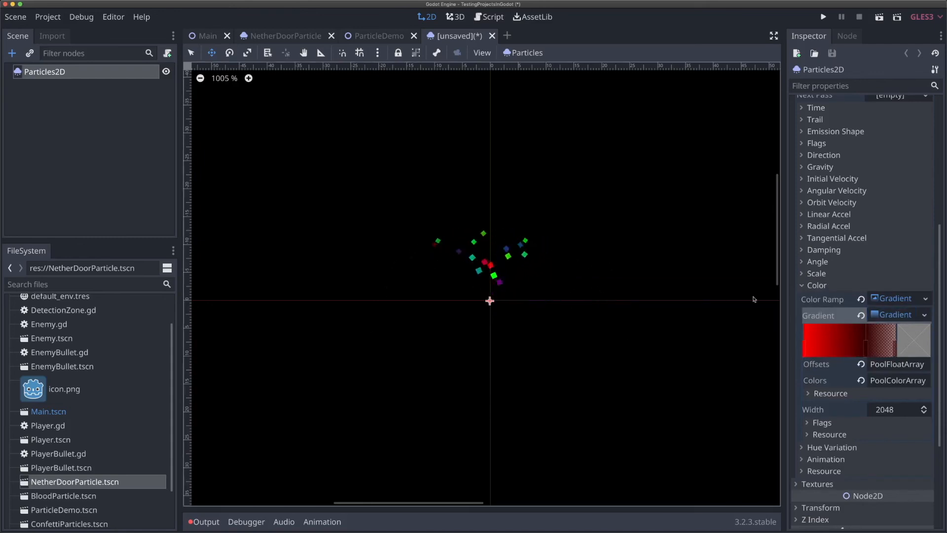
{"action": "left_click", "coordinate": [819, 285]}
{"action": "left_click", "coordinate": [830, 297]}
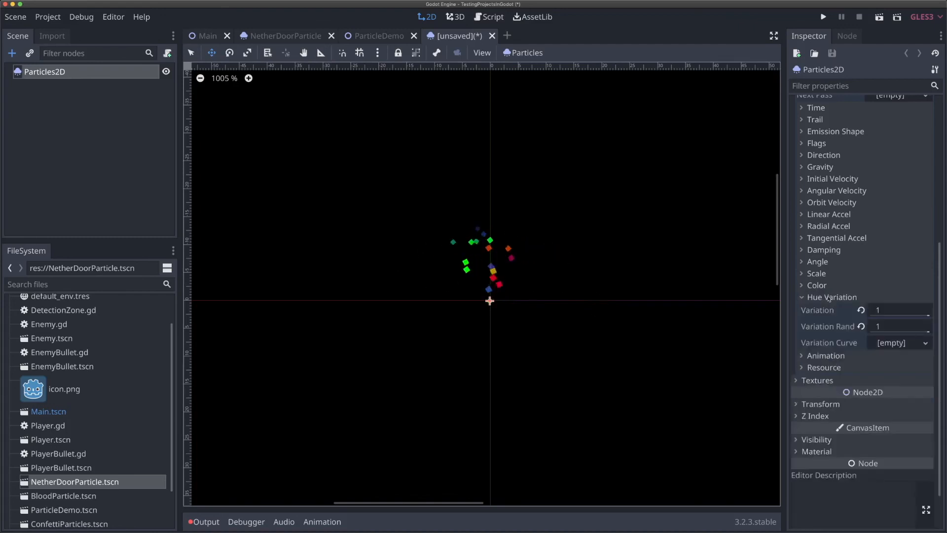
{"action": "scroll", "coordinate": [825, 289], "scroll_direction": "down", "scroll_amount": 1}
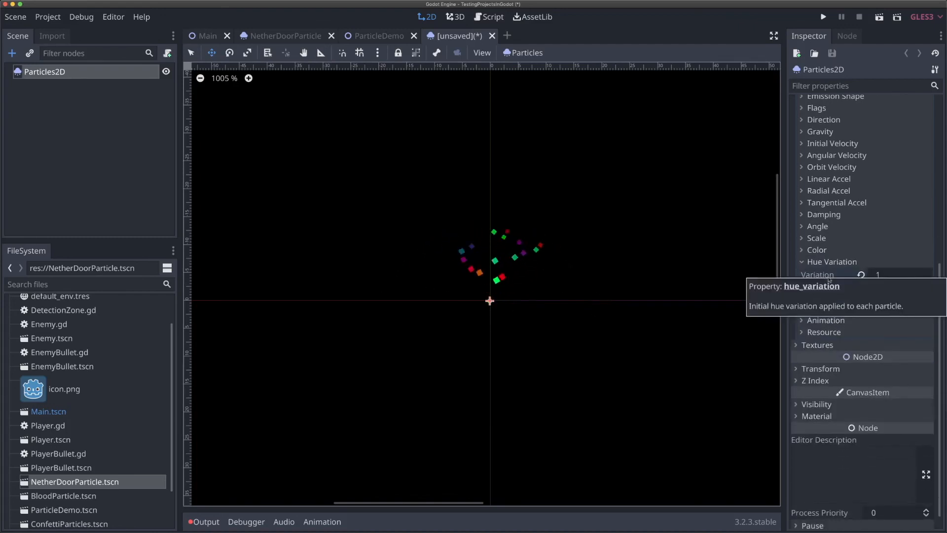